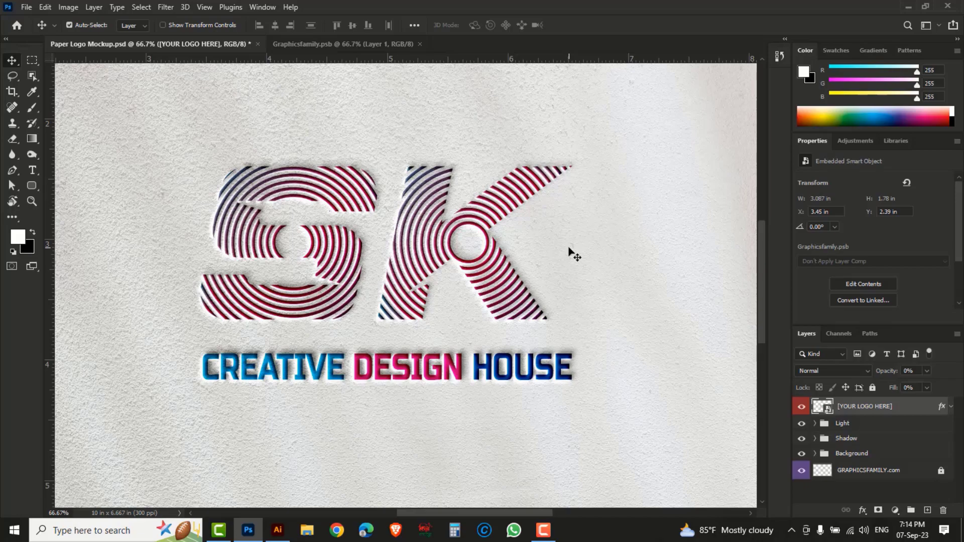
# Step: Switch to Illustrator and examine the finished SK line-warp logo artwork with its CREATIVE DESIGN HOUSE tagline
pyautogui.click(277, 530)
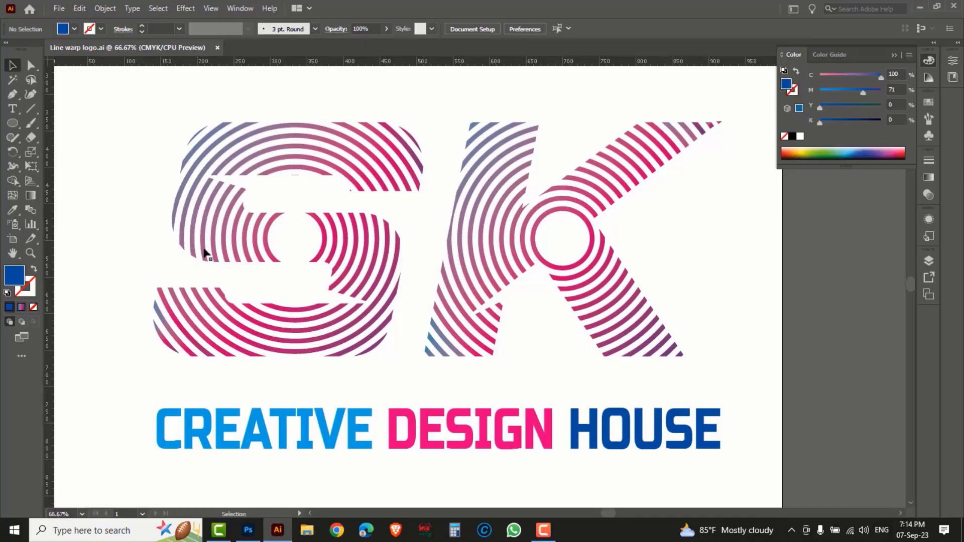
pyautogui.moveTo(117, 108); pyautogui.dragTo(743, 481)
pyautogui.click(761, 321)
# Step: Switch to Photoshop and inspect the SK logo paper mockup up close, including the letters' curved stripes and the tagline
pyautogui.click(248, 530)
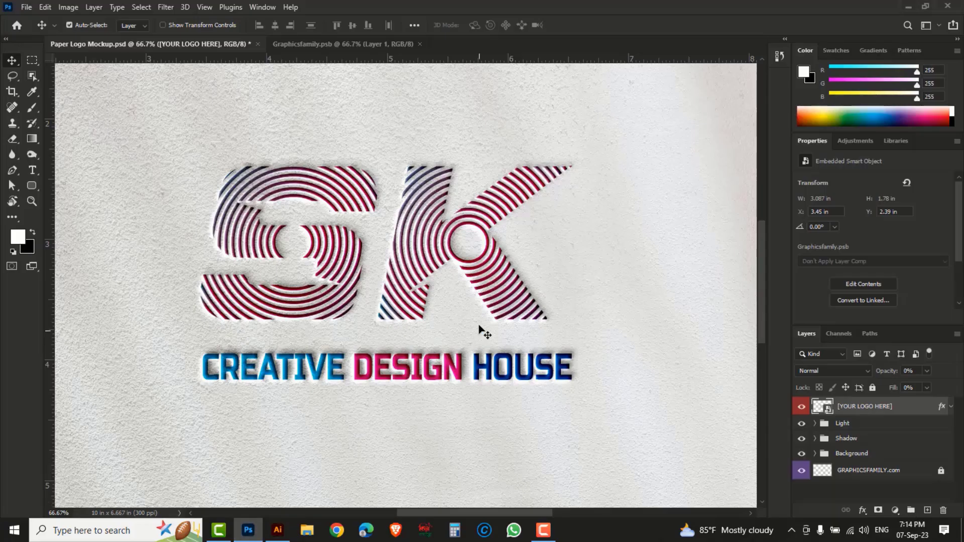
pyautogui.keyDown('ctrl'); pyautogui.click(368, 273); pyautogui.keyUp('ctrl')
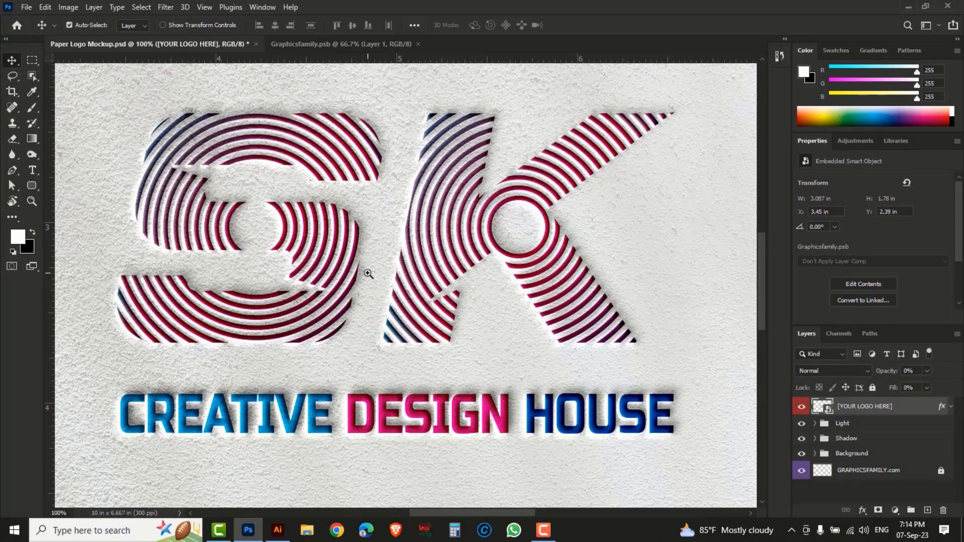
pyautogui.keyDown('ctrl'); pyautogui.click(299, 214); pyautogui.keyUp('ctrl')
pyautogui.moveTo(276, 229); pyautogui.dragTo(390, 166)
pyautogui.moveTo(391, 301); pyautogui.dragTo(266, 261)
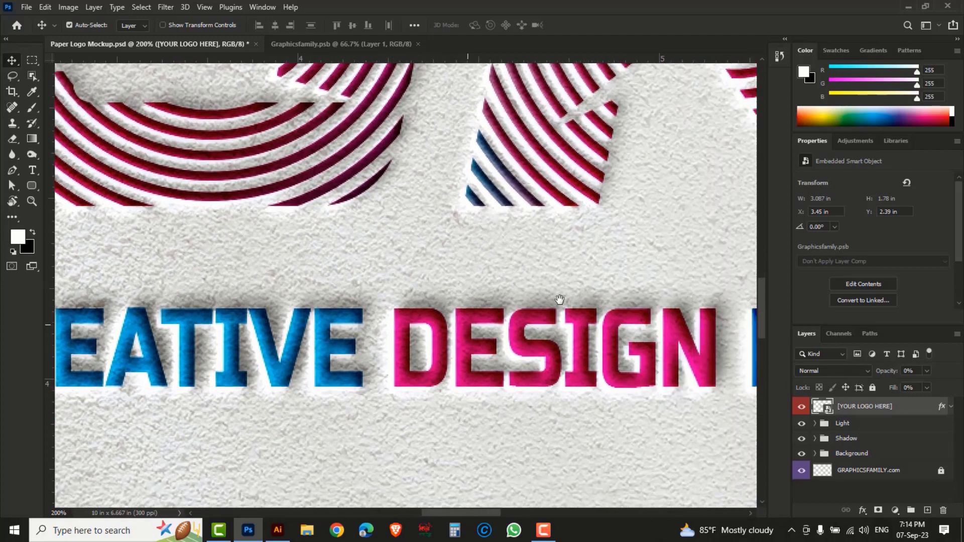
pyautogui.moveTo(559, 299); pyautogui.dragTo(411, 322)
pyautogui.moveTo(603, 317); pyautogui.dragTo(378, 323)
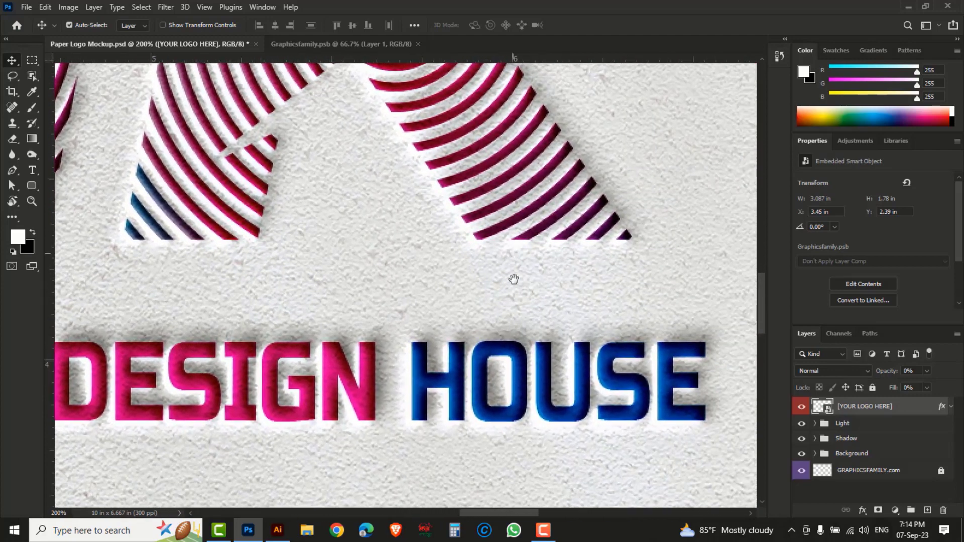
pyautogui.moveTo(462, 92); pyautogui.dragTo(477, 292)
pyautogui.moveTo(461, 260); pyautogui.dragTo(503, 368)
pyautogui.scroll(-2, 423, 339)
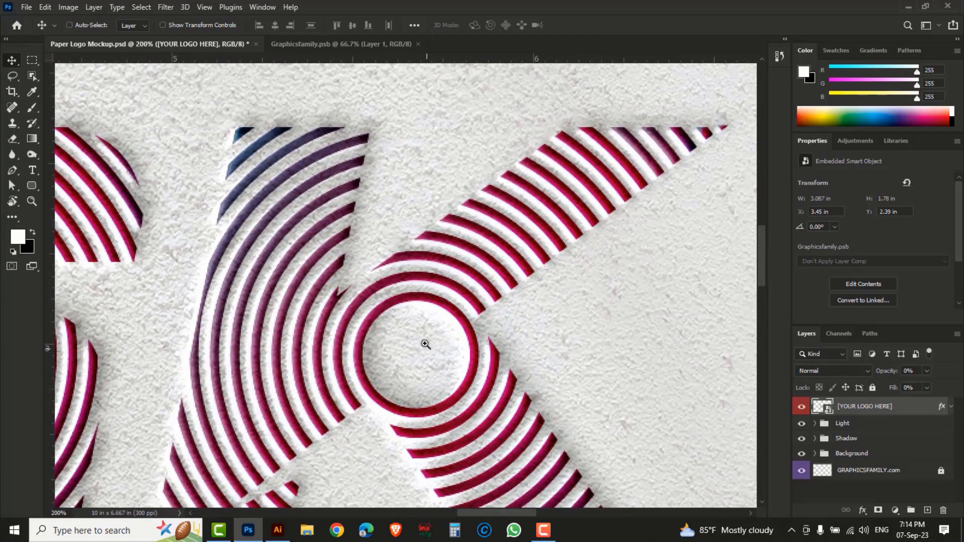
pyautogui.scroll(-3, 422, 338)
pyautogui.moveTo(383, 398); pyautogui.dragTo(449, 294)
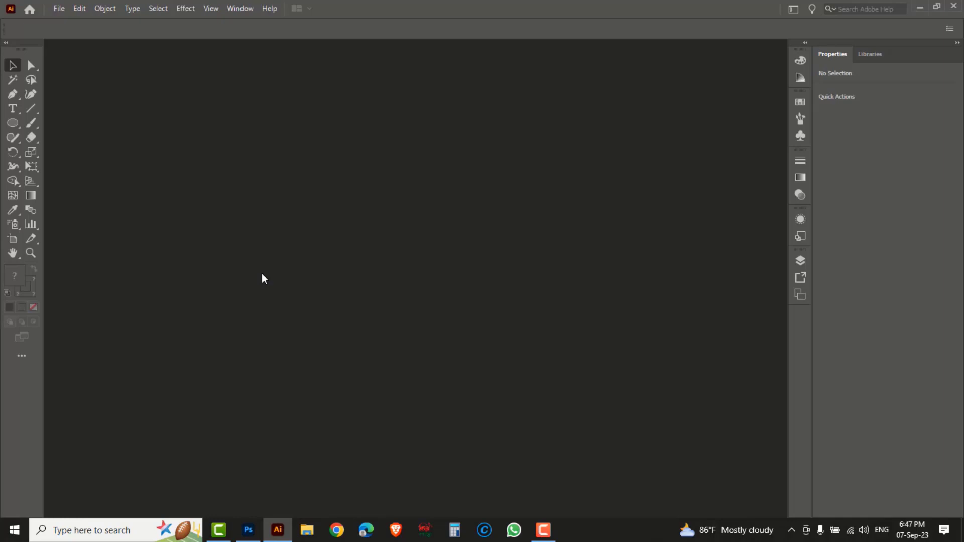
# Step: Create a new 1000 x 1000 px document from the Web-Large preset with CMYK color and 300 ppi raster effects
pyautogui.click(59, 8)
pyautogui.click(71, 23)
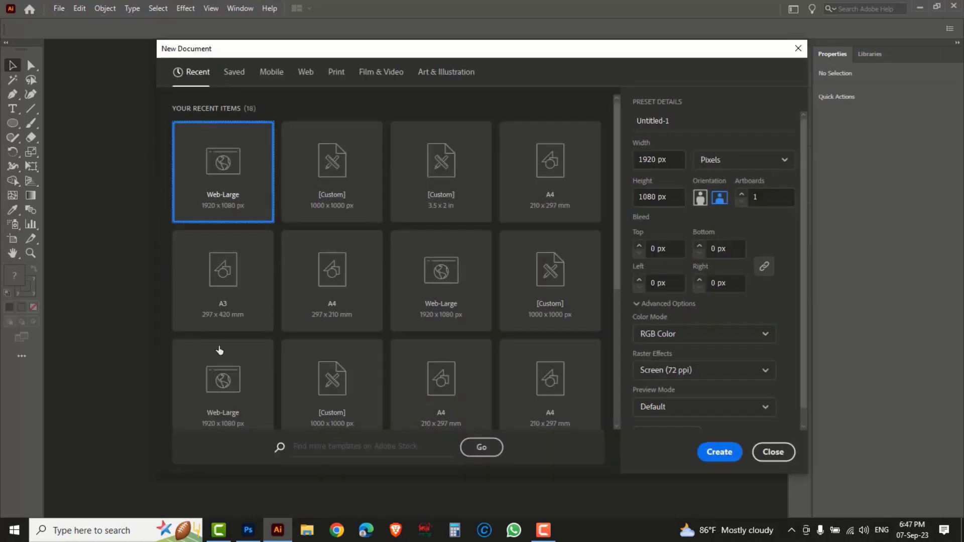
pyautogui.click(430, 290)
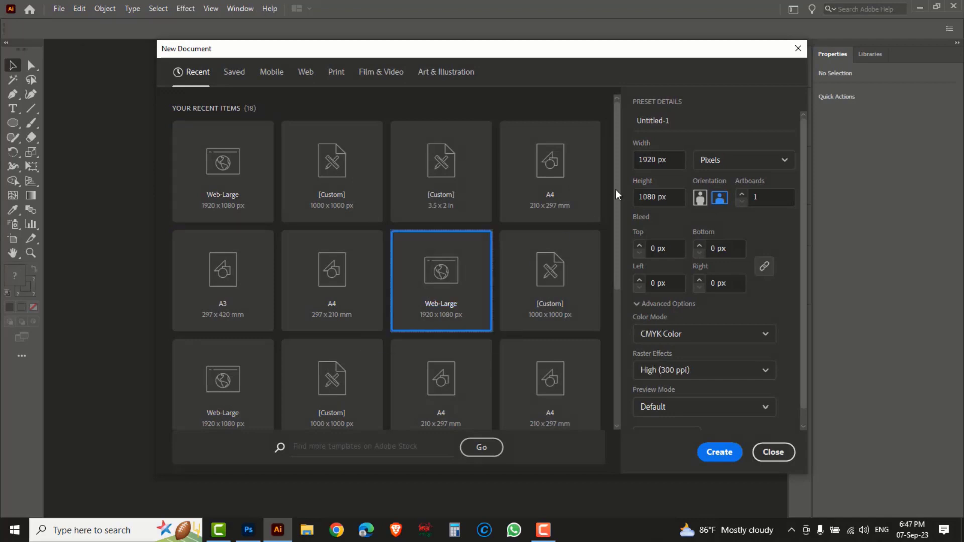
pyautogui.click(673, 160)
pyautogui.press('BackSpace')
pyautogui.press('BackSpace')
pyautogui.press('BackSpace')
pyautogui.press('BackSpace')
pyautogui.press('BackSpace')
pyautogui.press('BackSpace')
pyautogui.press('BackSpace')
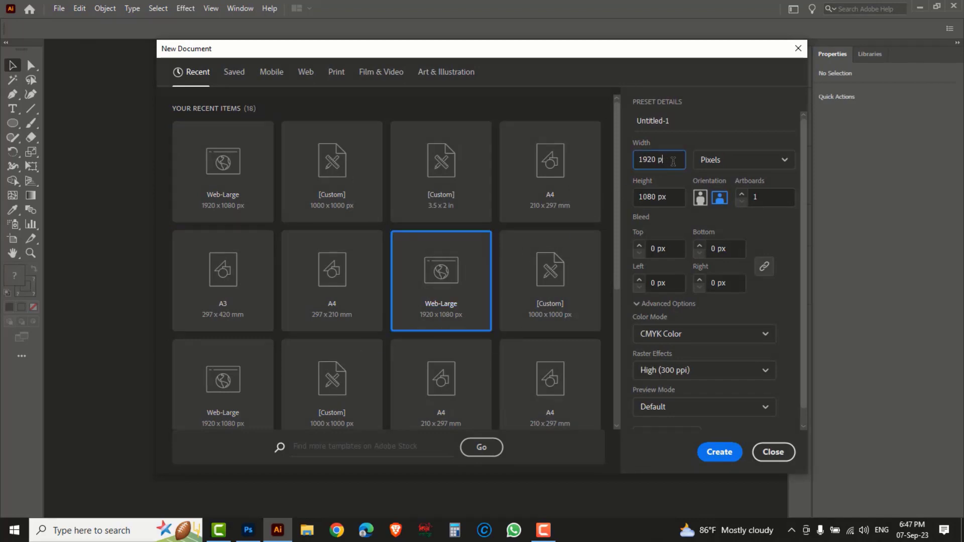
pyautogui.write('1000')
pyautogui.press('Tab')
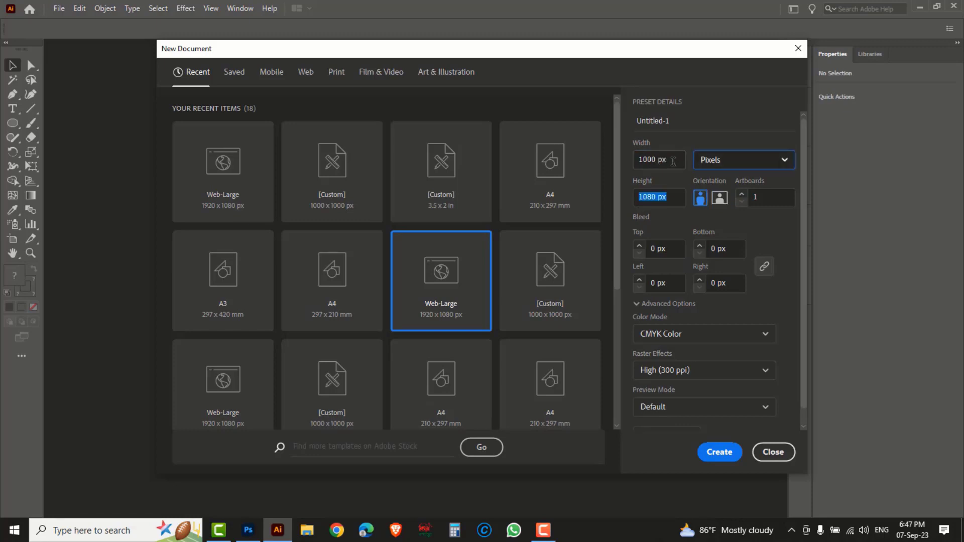
pyautogui.write('1000')
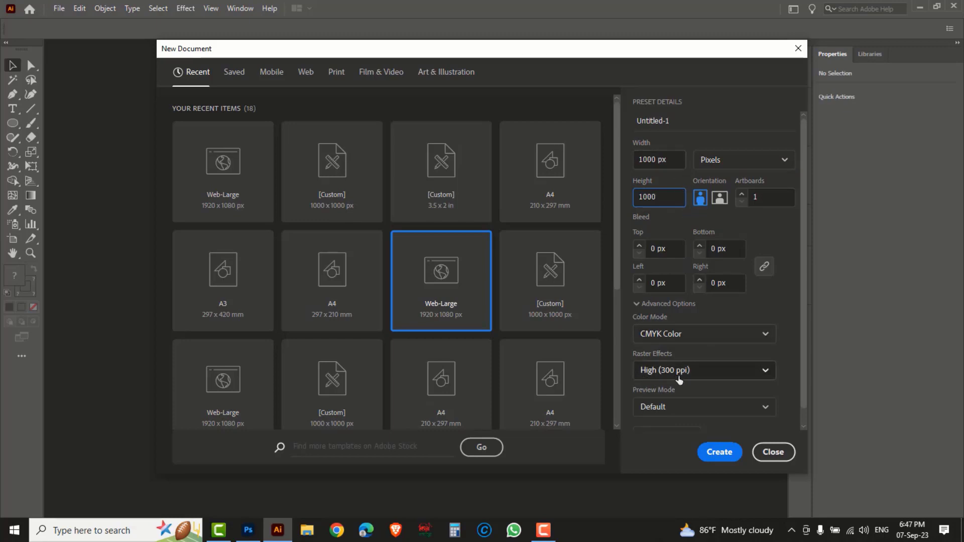
pyautogui.click(723, 453)
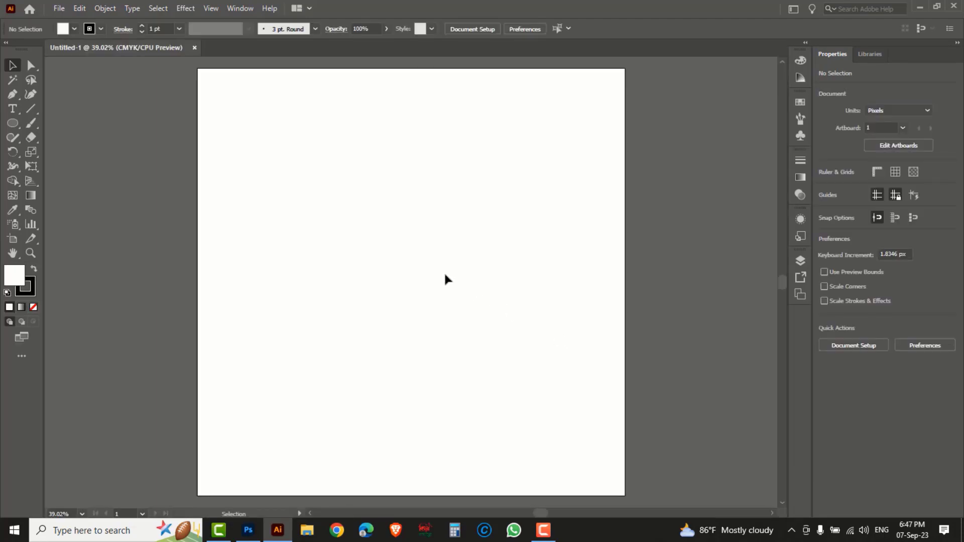
# Step: Add a point text reading "SK" near the middle of the artboard with a font size of 200 pt
pyautogui.click(13, 110)
pyautogui.rightClick(14, 110)
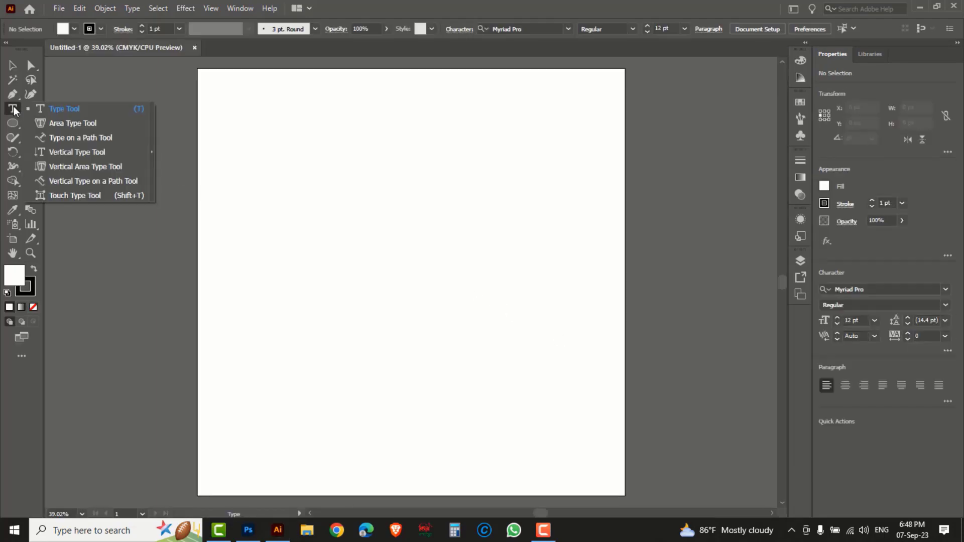
pyautogui.click(70, 113)
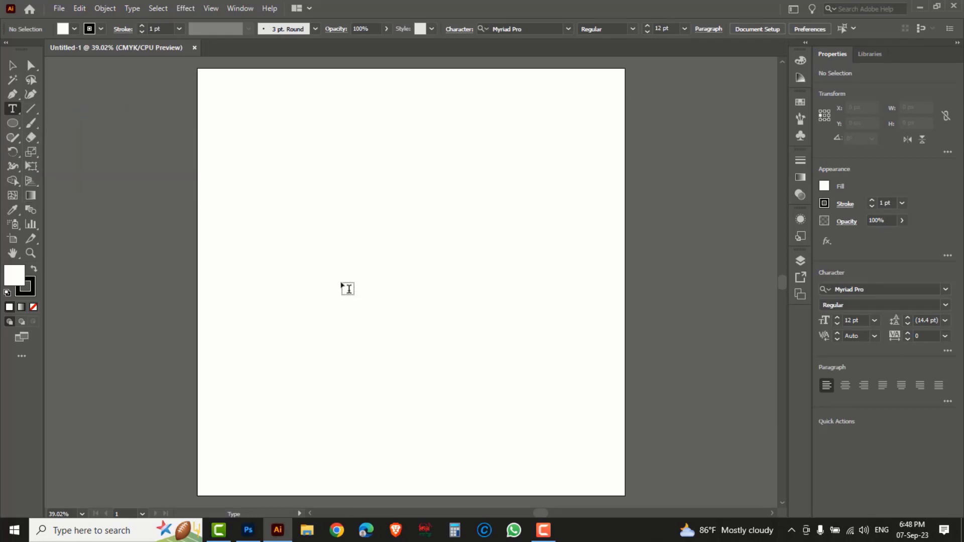
pyautogui.click(346, 284)
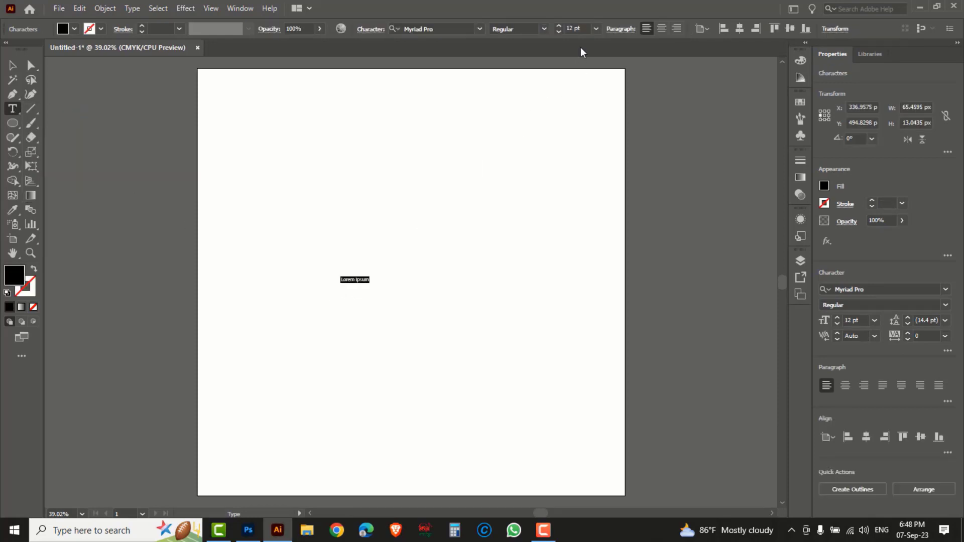
pyautogui.click(596, 29)
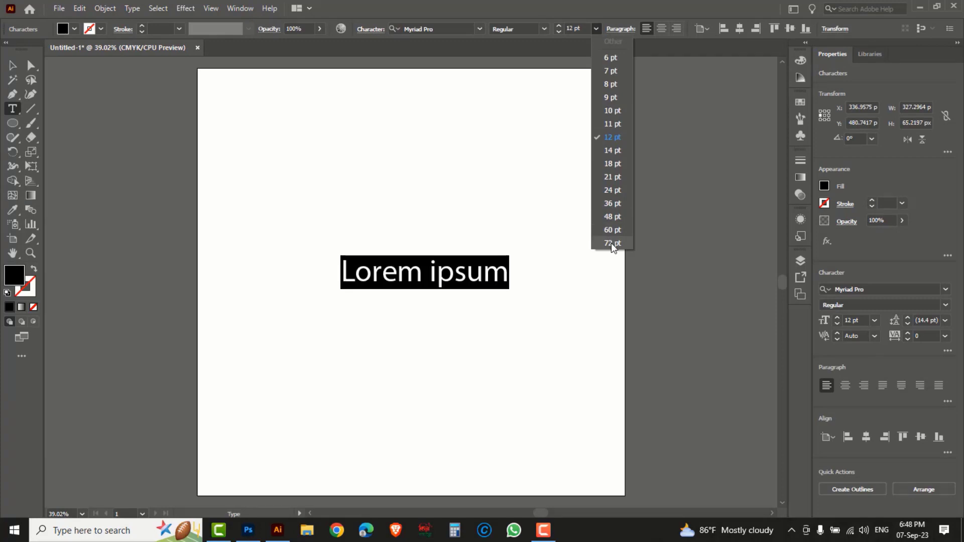
pyautogui.click(613, 243)
pyautogui.click(584, 28)
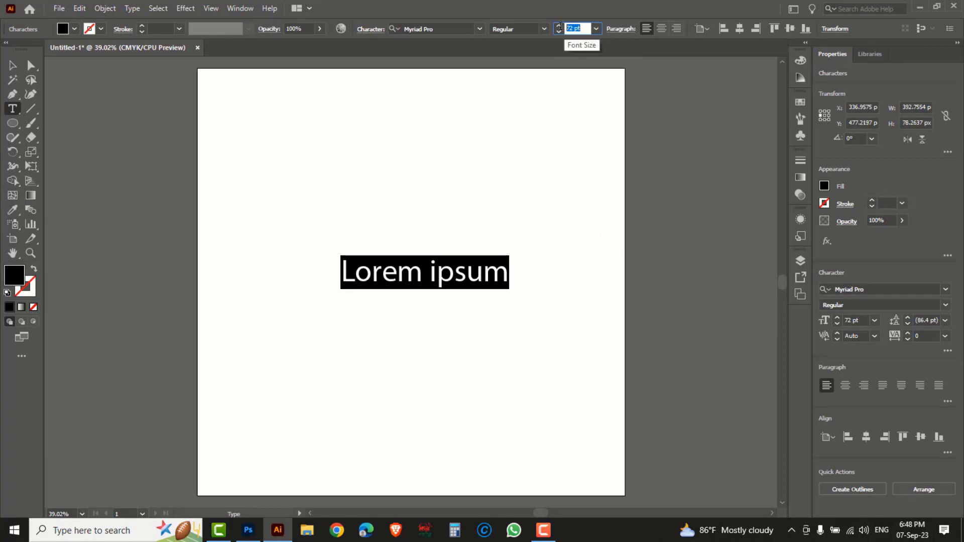
pyautogui.press('BackSpace')
pyautogui.write('200')
pyautogui.press('Return')
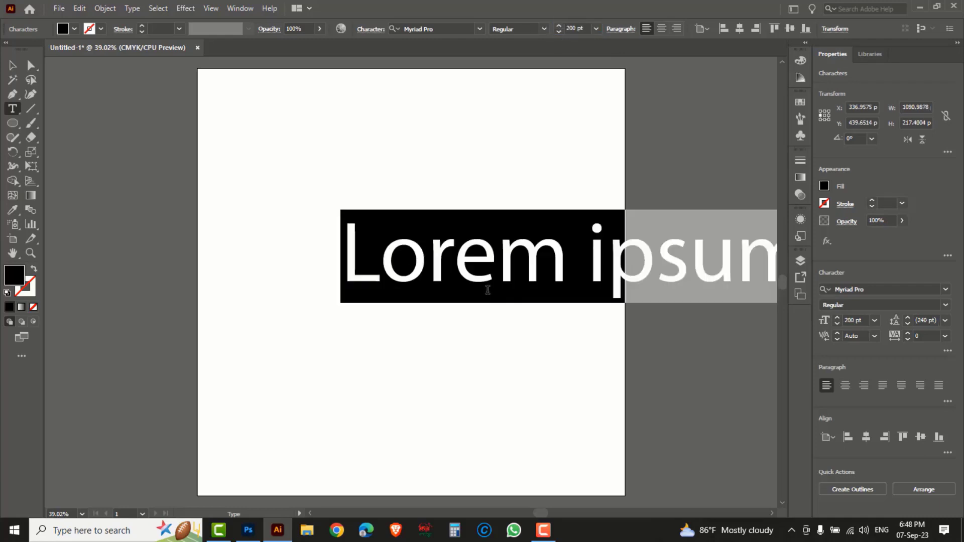
pyautogui.write('SK')
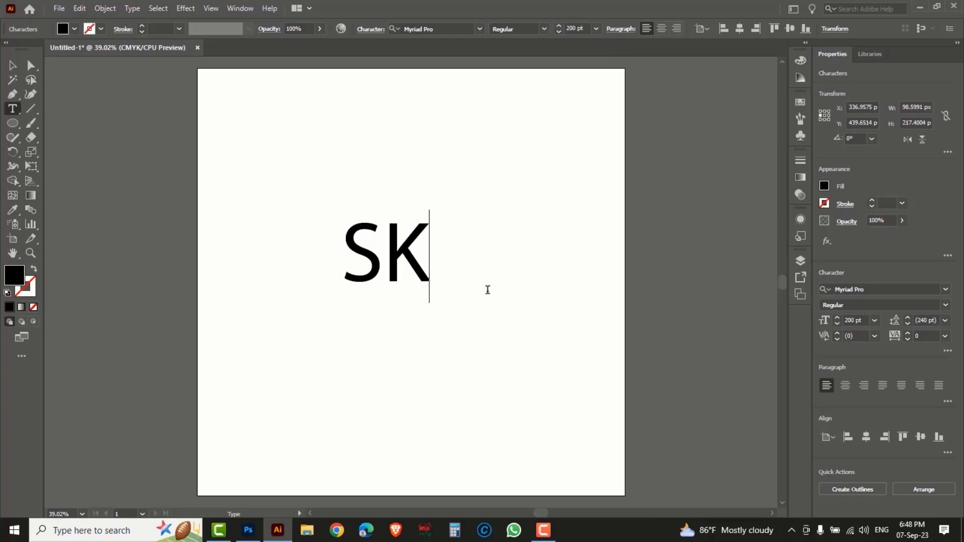
# Step: Scale the SK text up to about 450 pt and reposition it near the artboard's center
pyautogui.click(13, 66)
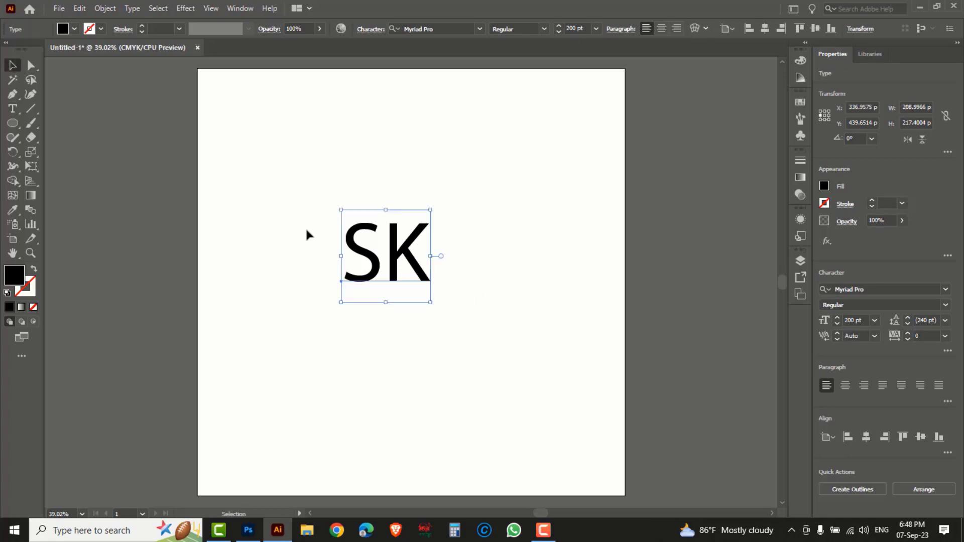
pyautogui.moveTo(430, 302); pyautogui.dragTo(486, 361)
pyautogui.moveTo(454, 312); pyautogui.dragTo(466, 323)
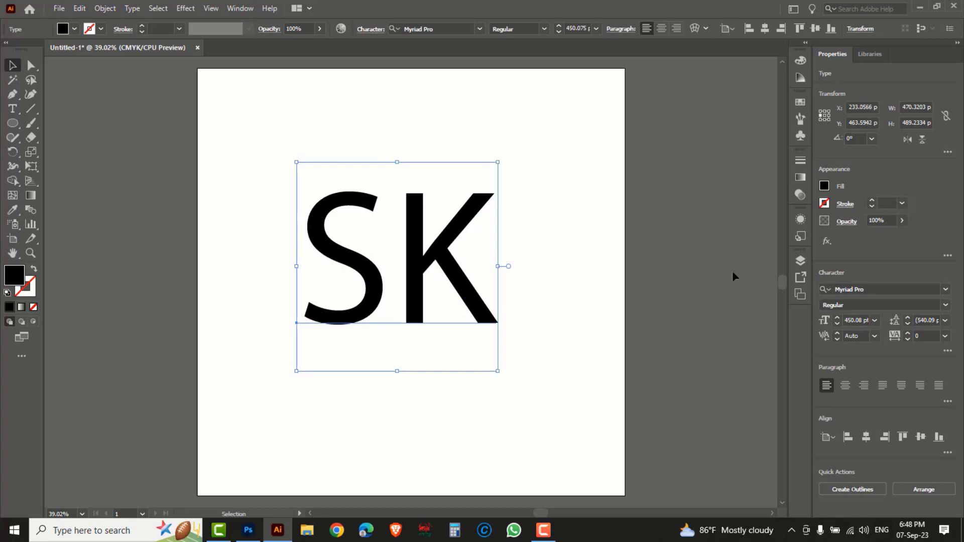
# Step: Change the SK text's font to Race Sport and shift the text back within the artboard
pyautogui.click(869, 289)
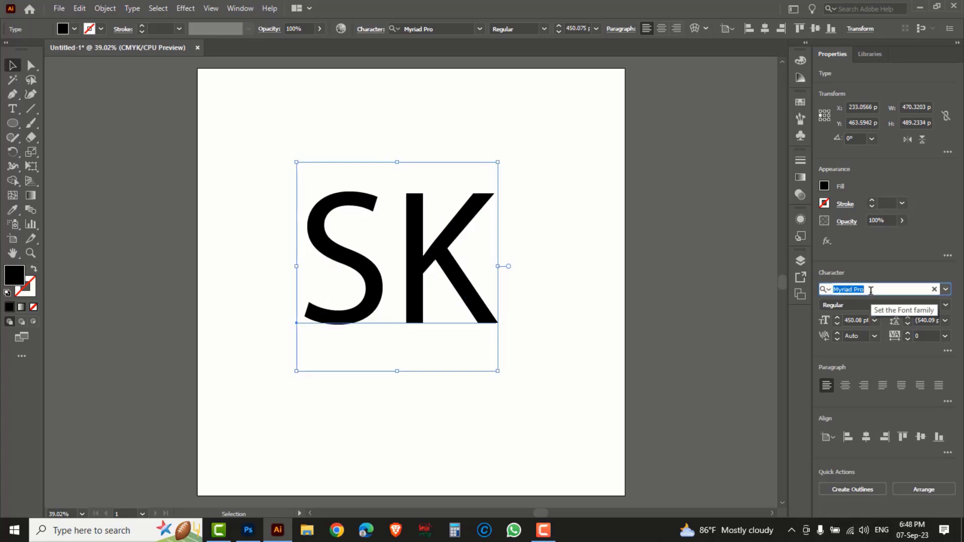
pyautogui.write('SPO')
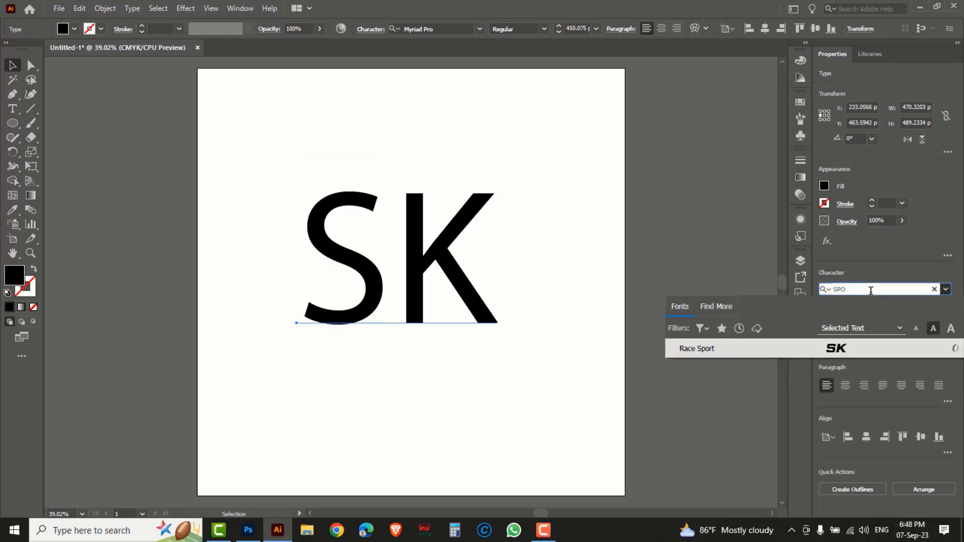
pyautogui.click(710, 352)
pyautogui.moveTo(518, 259); pyautogui.dragTo(491, 272)
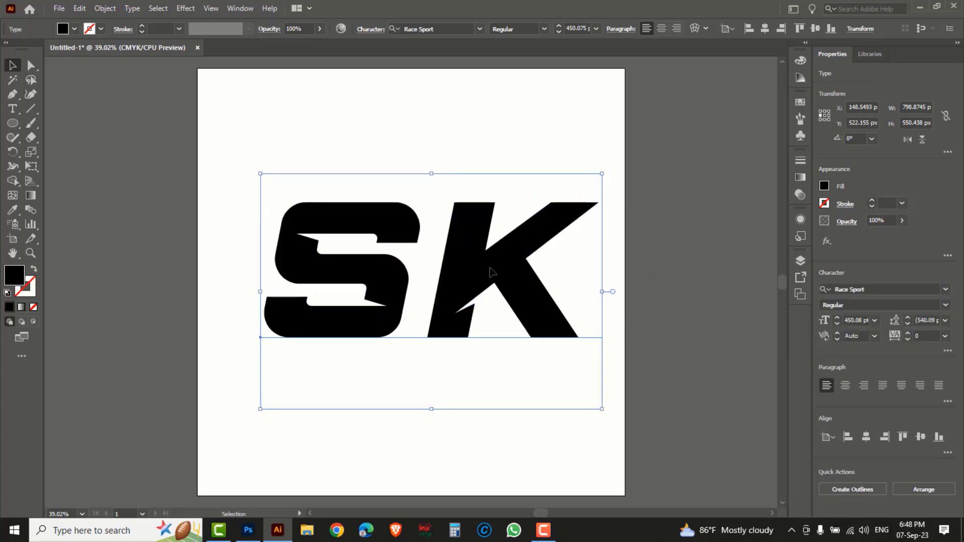
# Step: Move the SK text off the artboard onto the empty canvas to its right
pyautogui.hotkey('ctrl', '-')
pyautogui.hotkey('ctrl', '-')
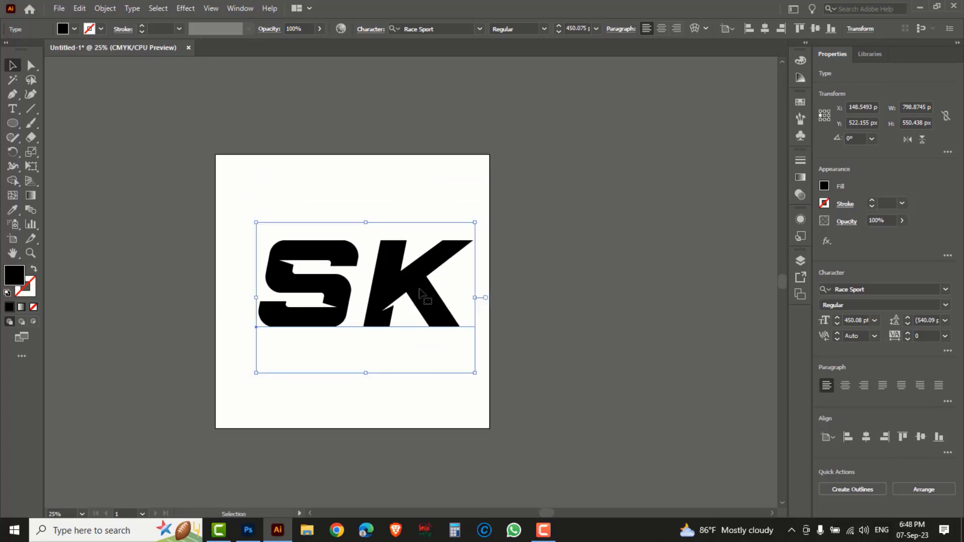
pyautogui.moveTo(421, 295); pyautogui.dragTo(714, 337)
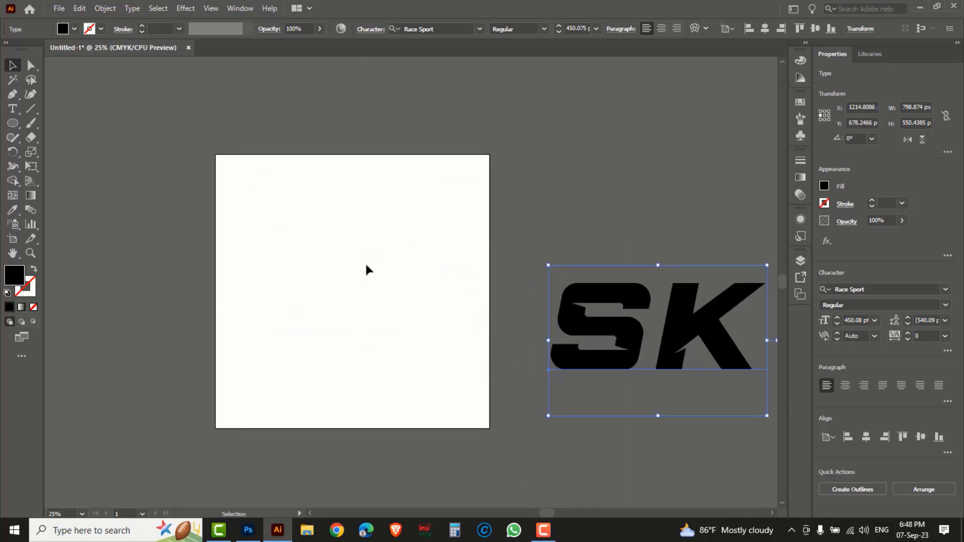
# Step: Draw a small circle about 97 px in diameter from the artboard's center with the Ellipse tool
pyautogui.click(13, 124)
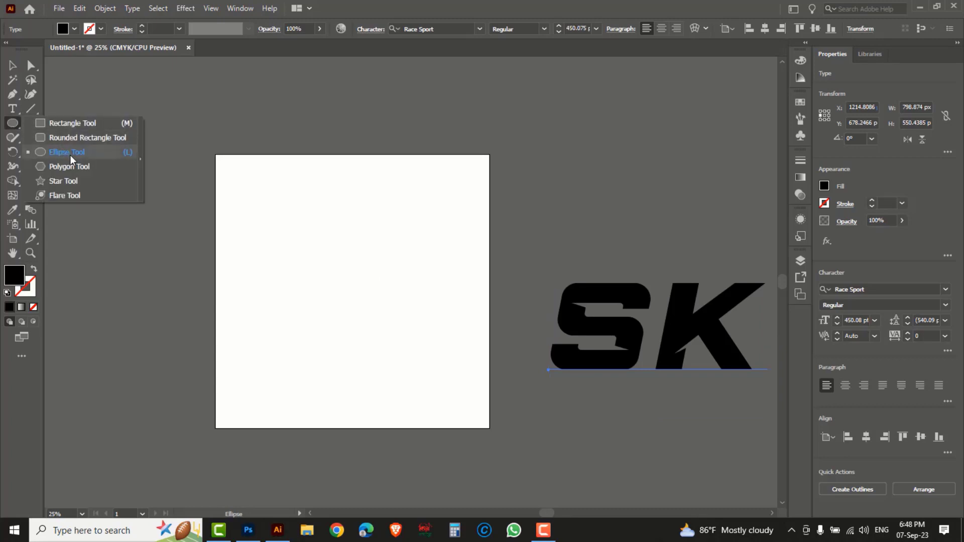
pyautogui.click(70, 155)
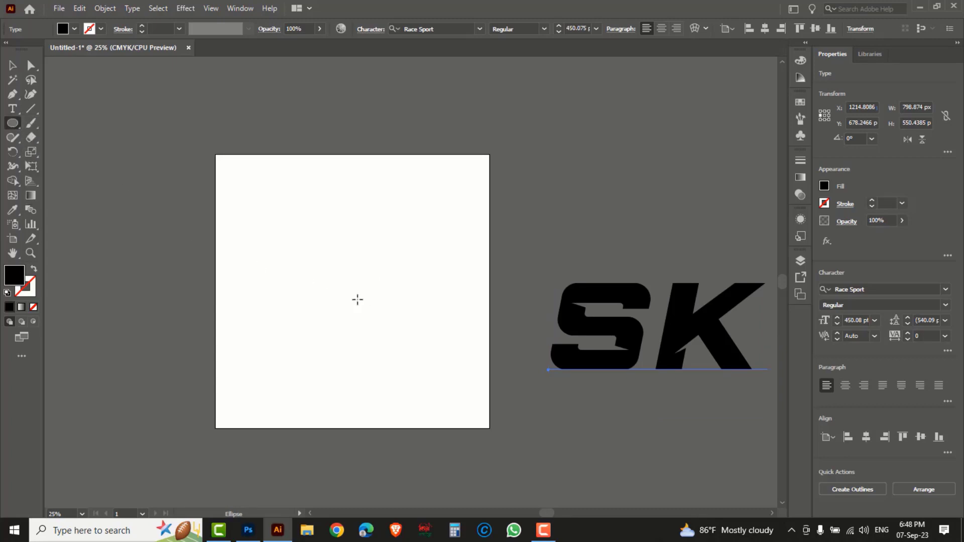
pyautogui.moveTo(353, 290); pyautogui.dragTo(361, 304)
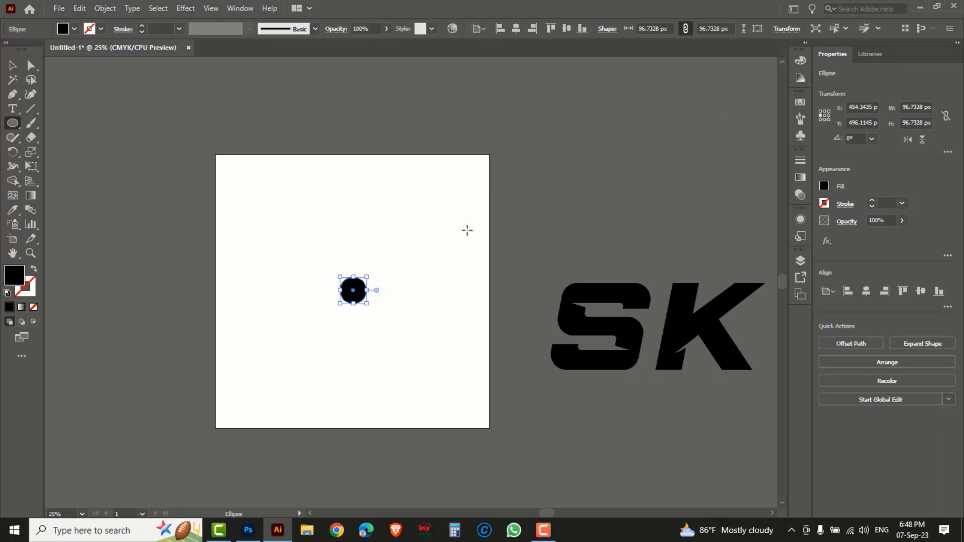
# Step: Remove the circle's fill and give it a black stroke, with the CMYK color options shown
pyautogui.click(802, 59)
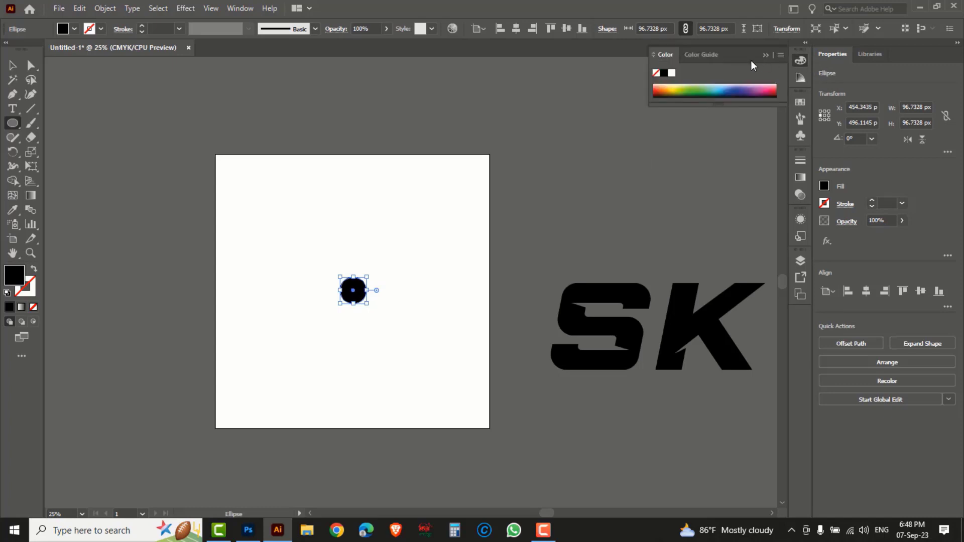
pyautogui.click(780, 57)
pyautogui.click(815, 58)
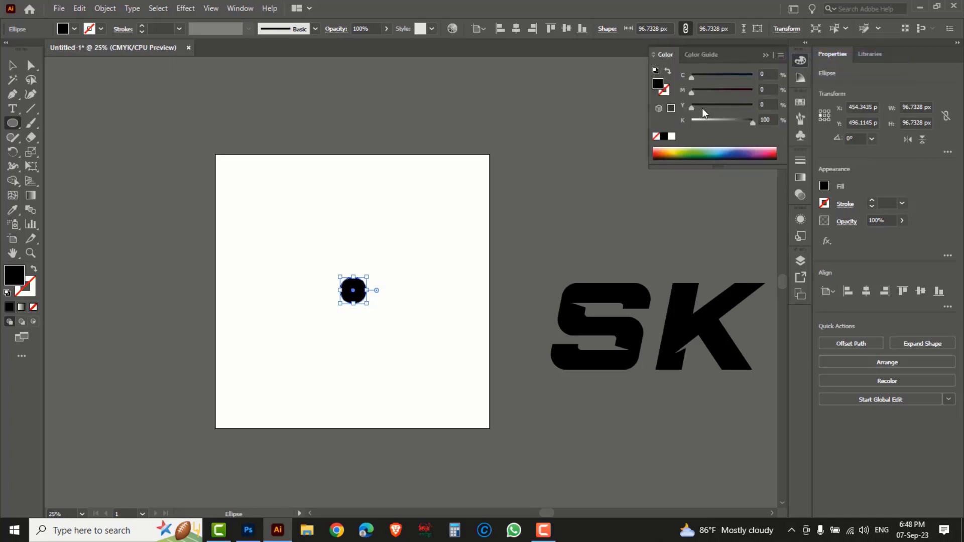
pyautogui.click(656, 136)
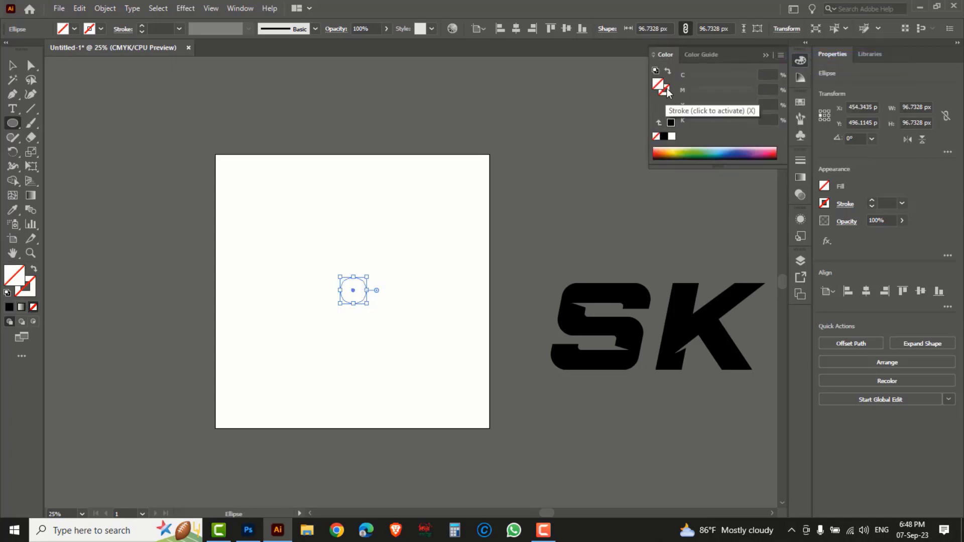
pyautogui.click(663, 137)
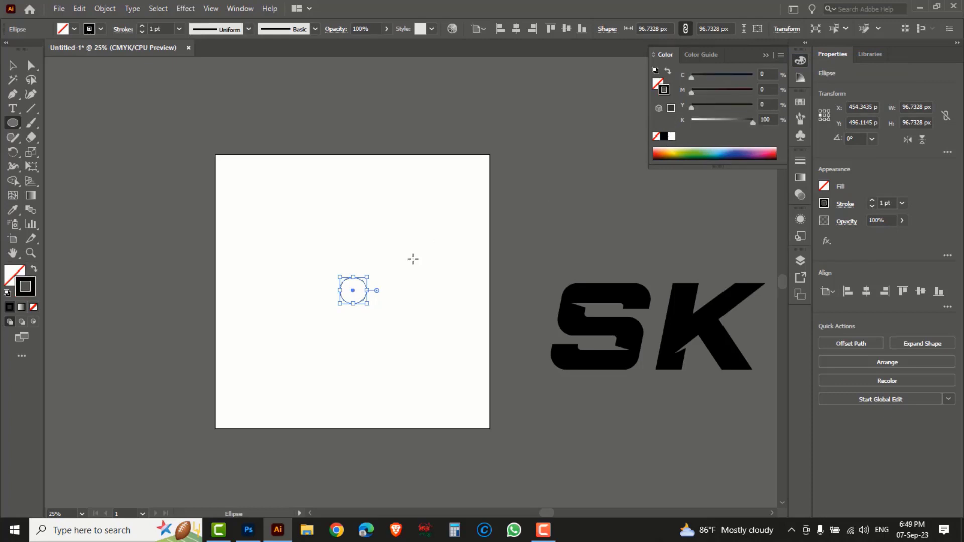
# Step: Offset the small circle's path outward by 17 px with Miter joins
pyautogui.click(109, 11)
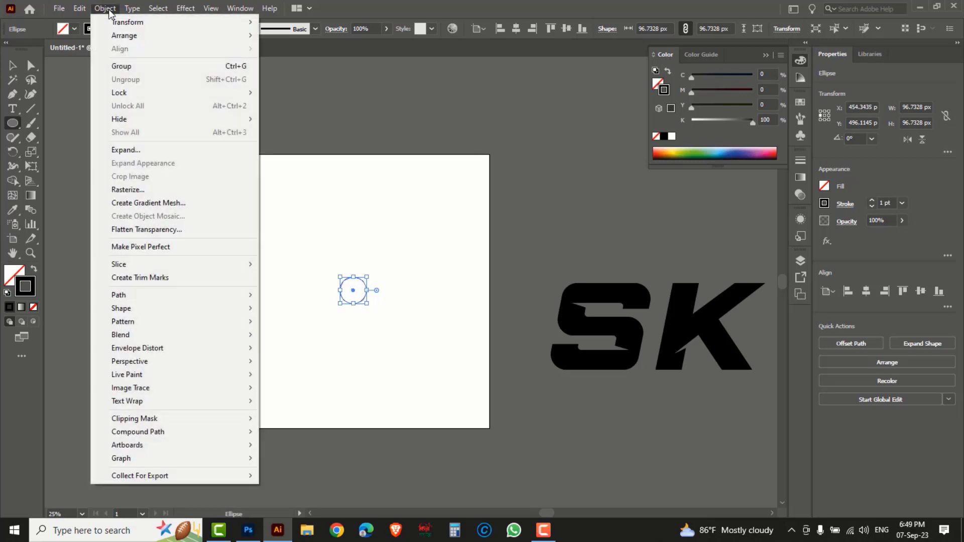
pyautogui.moveTo(125, 298)
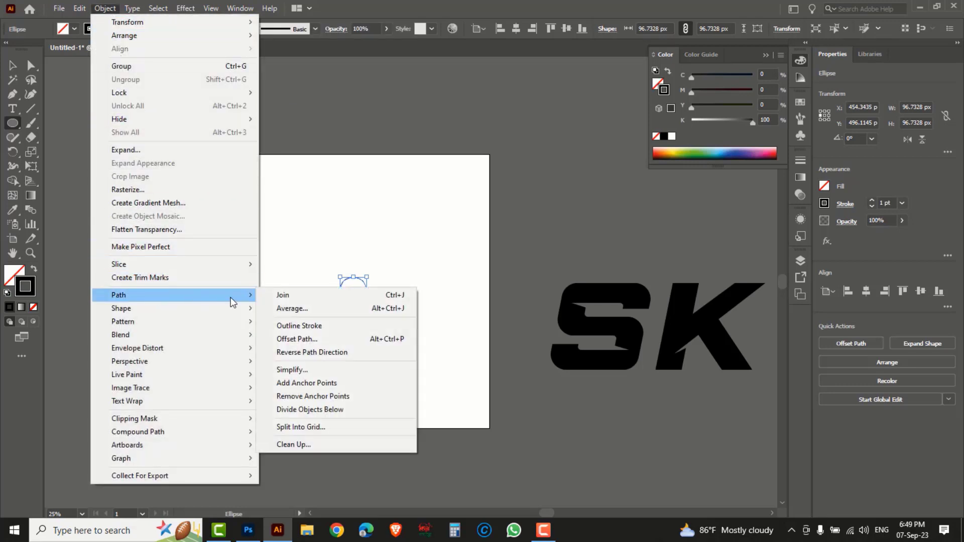
pyautogui.click(306, 339)
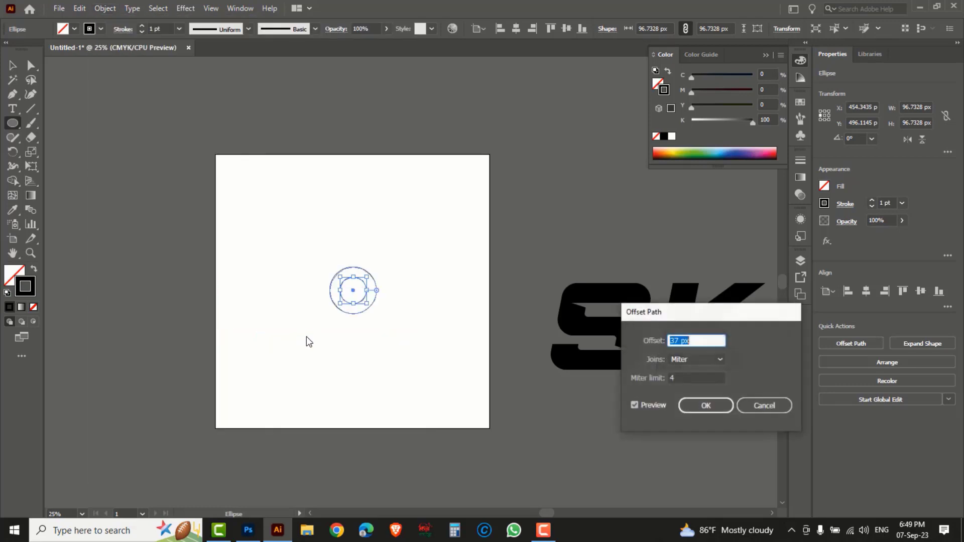
pyautogui.scroll(-10, 704, 339)
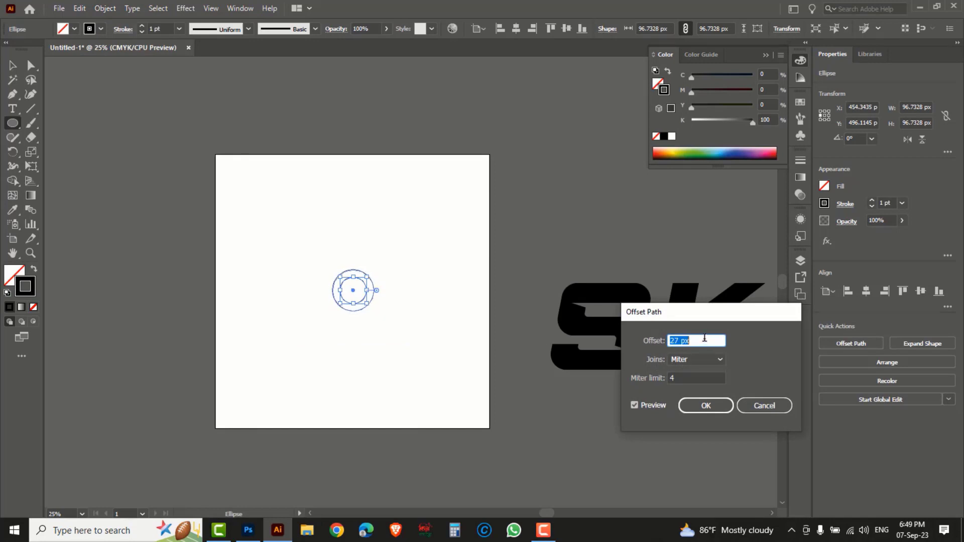
pyautogui.scroll(-8, 705, 338)
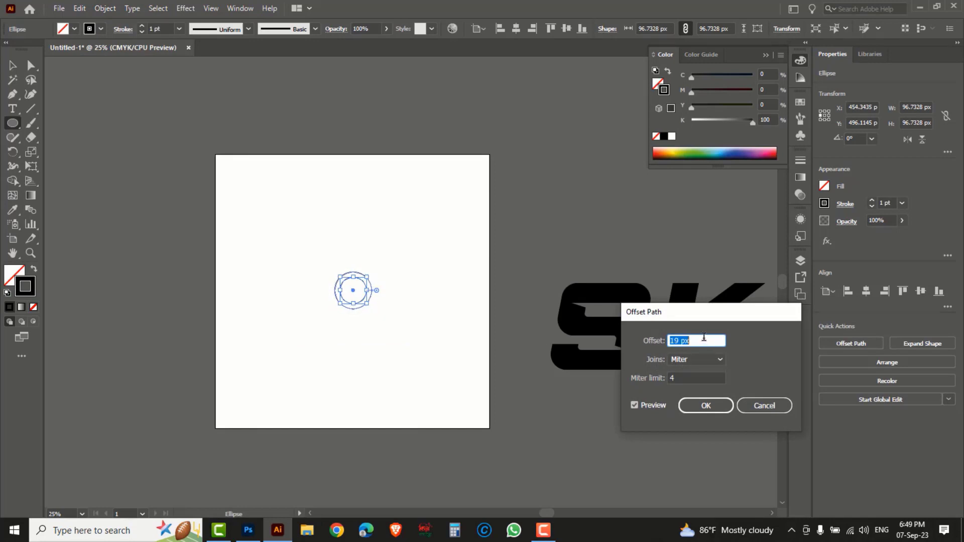
pyautogui.scroll(-2, 704, 337)
pyautogui.click(705, 405)
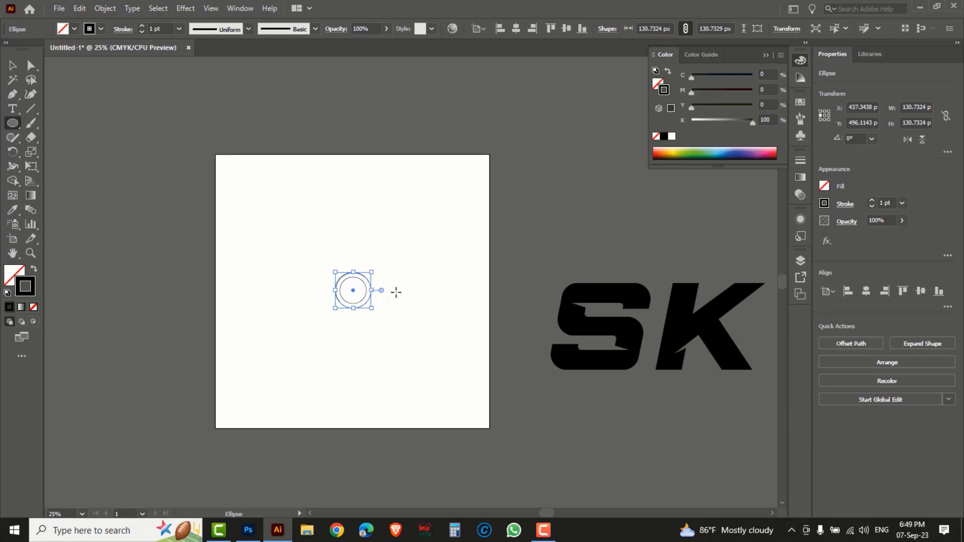
# Step: Remove the new outer ring, then offset the original small circle's path outward by 17 px again
pyautogui.hotkey('ctrl', 'shift', 'a')
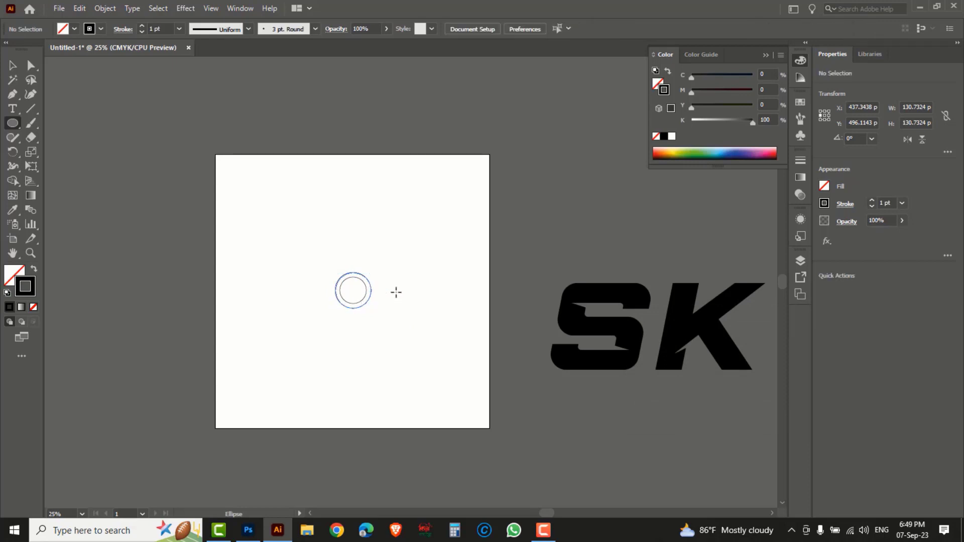
pyautogui.click(12, 65)
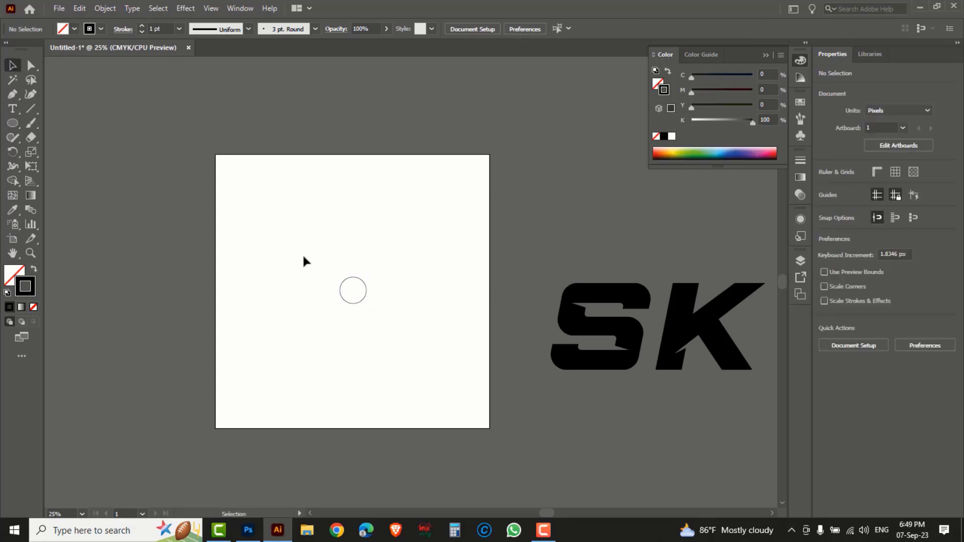
pyautogui.moveTo(302, 254); pyautogui.dragTo(377, 315)
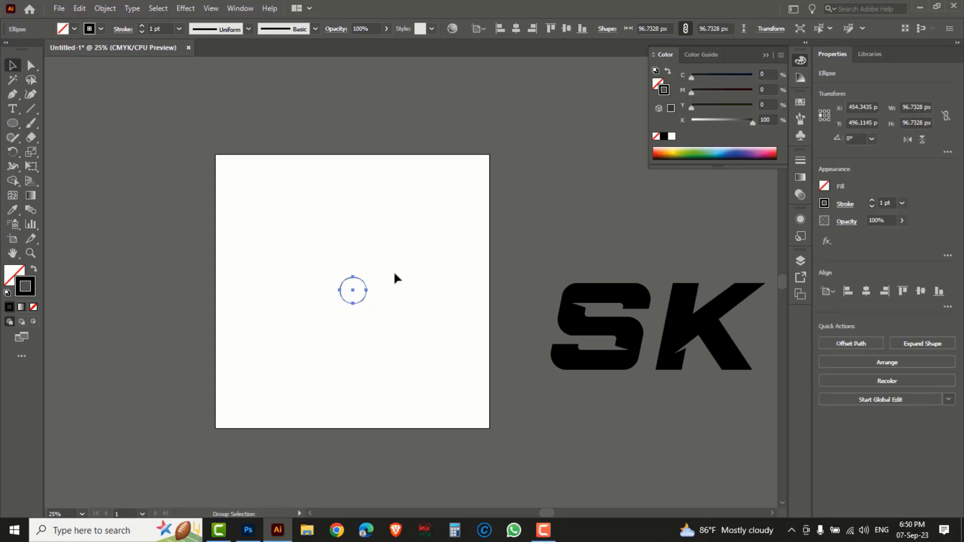
pyautogui.hotkey('alt', 'o')
pyautogui.press('p')
pyautogui.press('o')
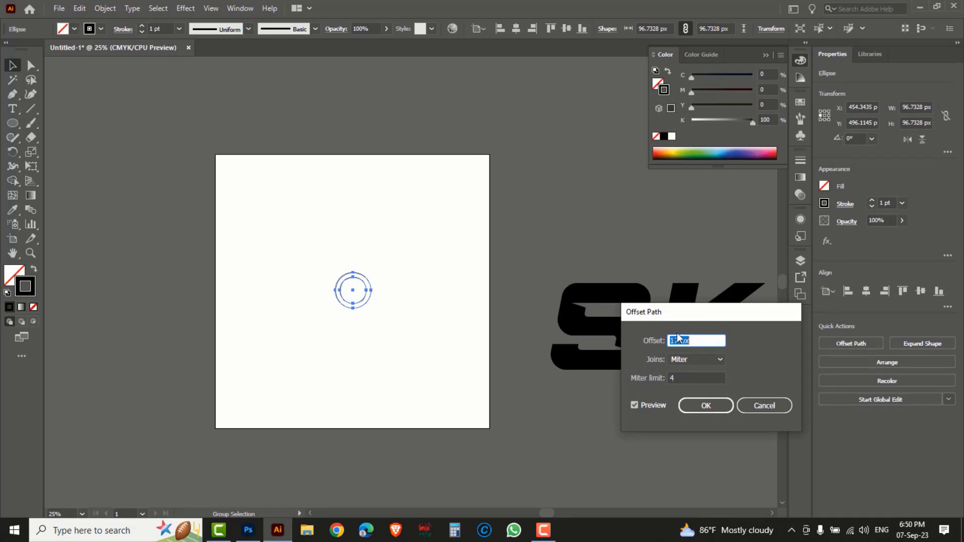
pyautogui.click(708, 405)
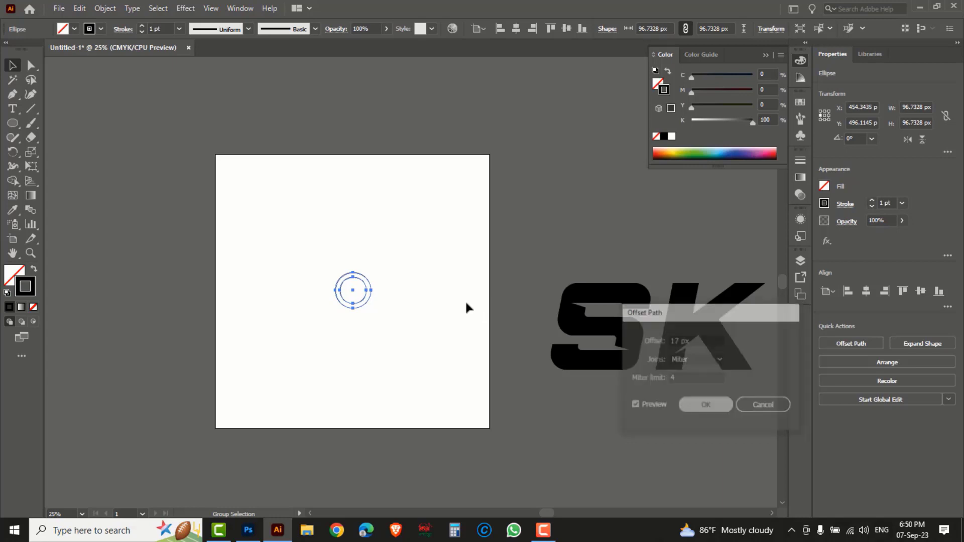
pyautogui.hotkey('alt', 'o')
pyautogui.press('p')
pyautogui.press('o')
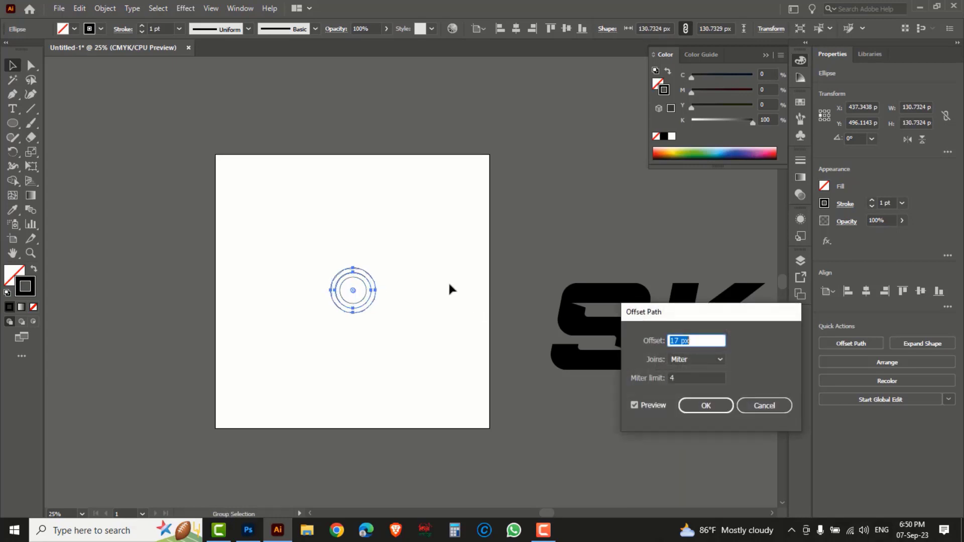
pyautogui.click(764, 406)
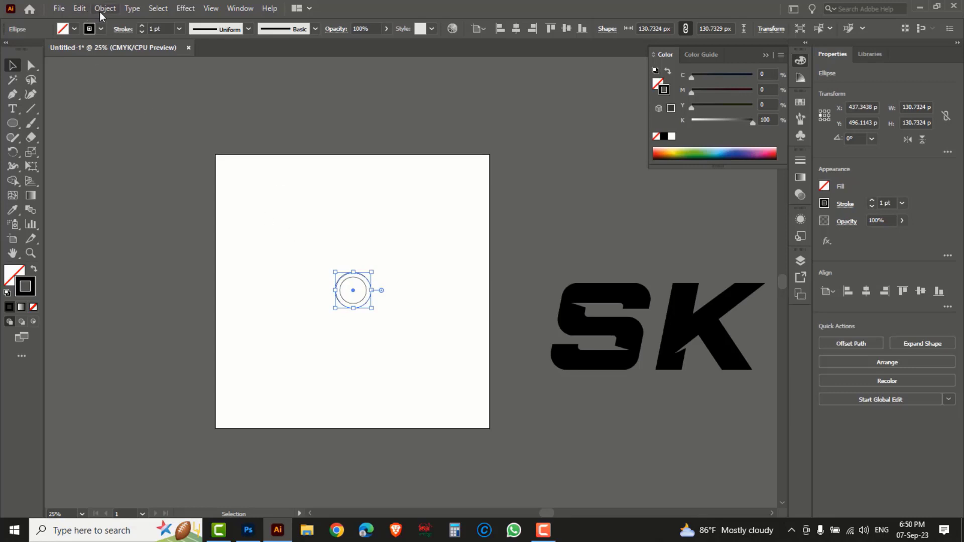
# Step: Open the keyboard shortcut settings and expand the Path commands of the Object category to locate Offset Path
pyautogui.click(81, 9)
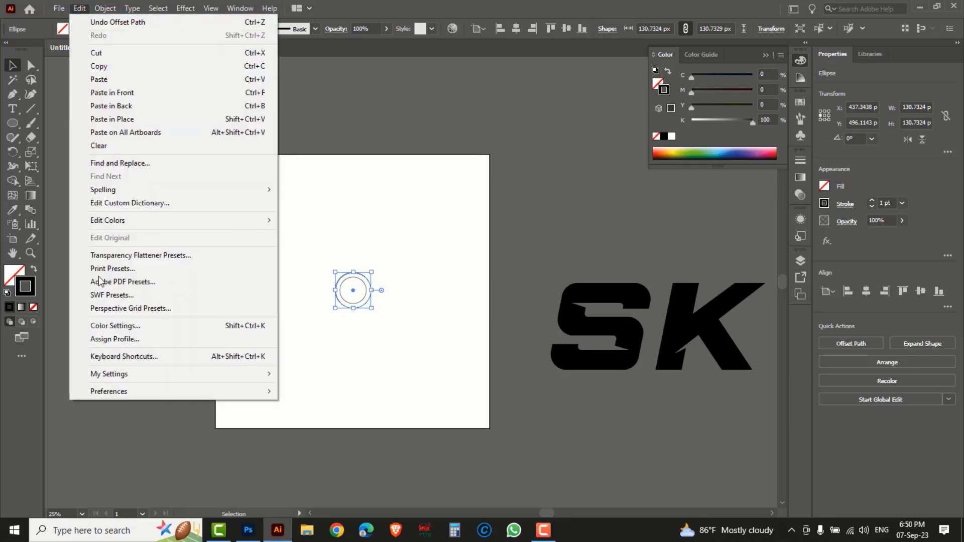
pyautogui.click(146, 358)
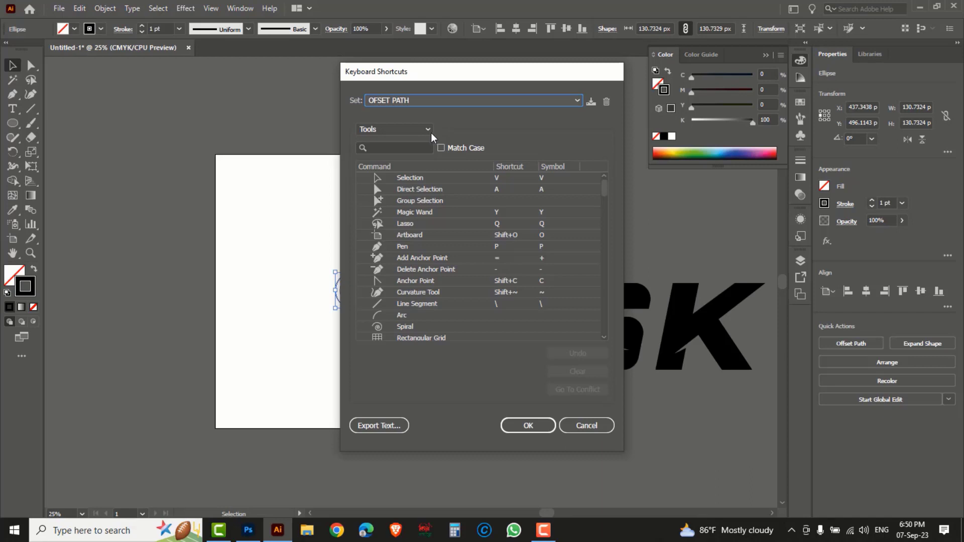
pyautogui.click(397, 130)
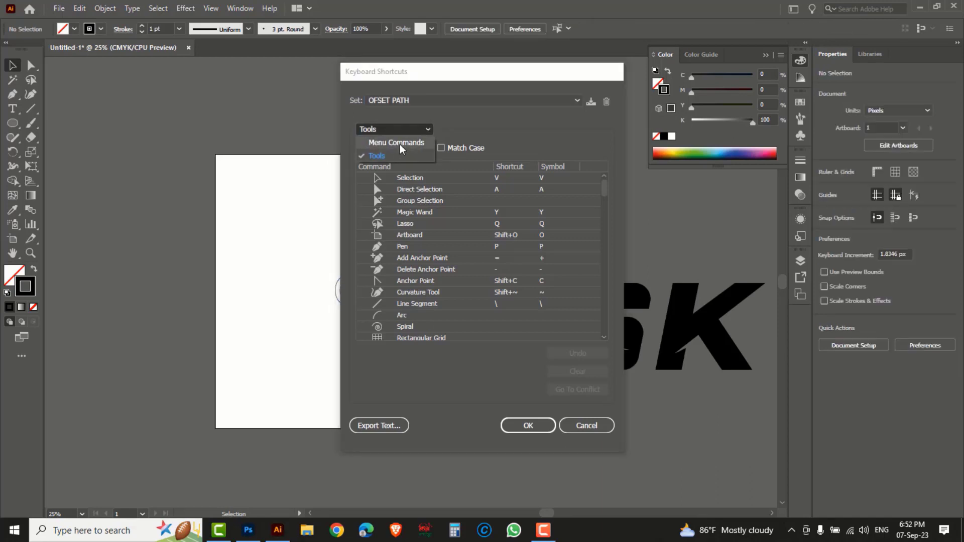
pyautogui.click(399, 143)
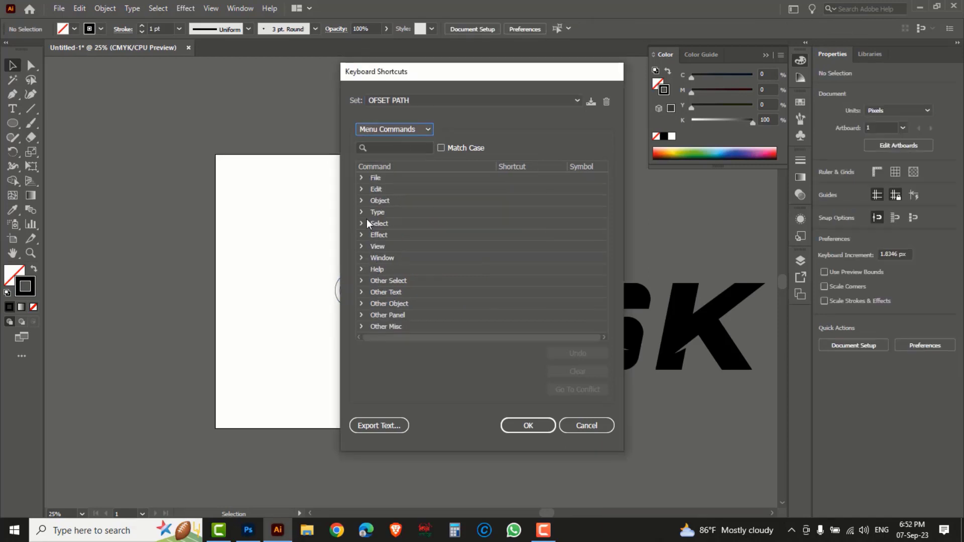
pyautogui.click(361, 201)
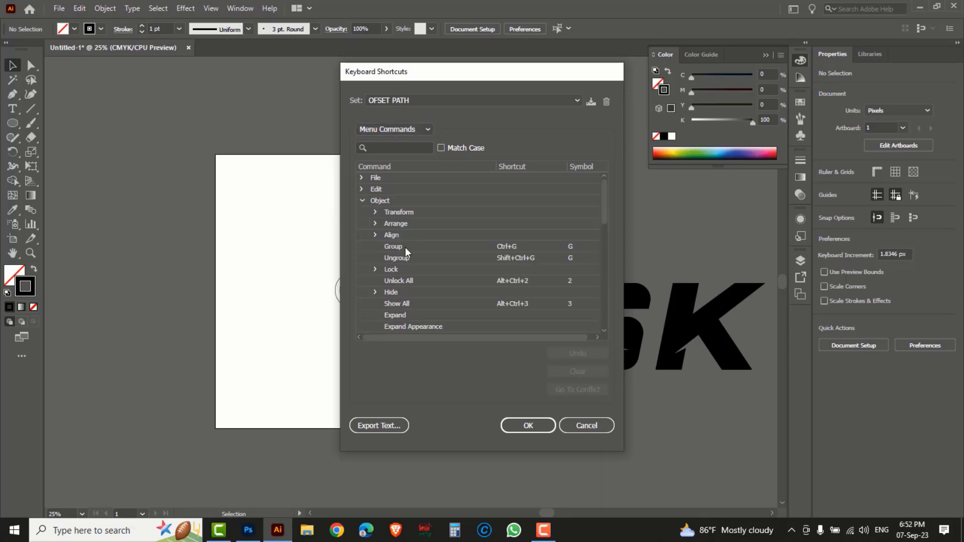
pyautogui.moveTo(604, 198); pyautogui.dragTo(570, 251)
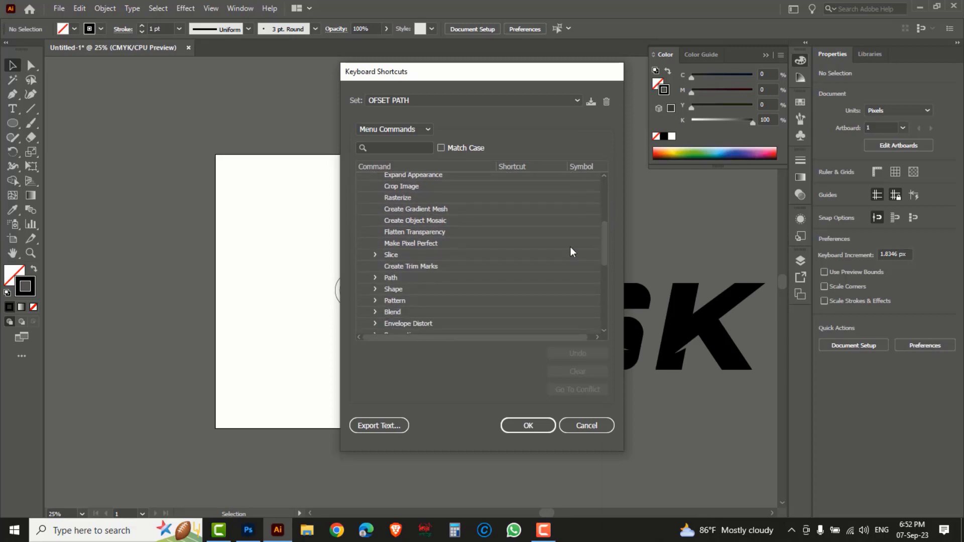
pyautogui.click(375, 278)
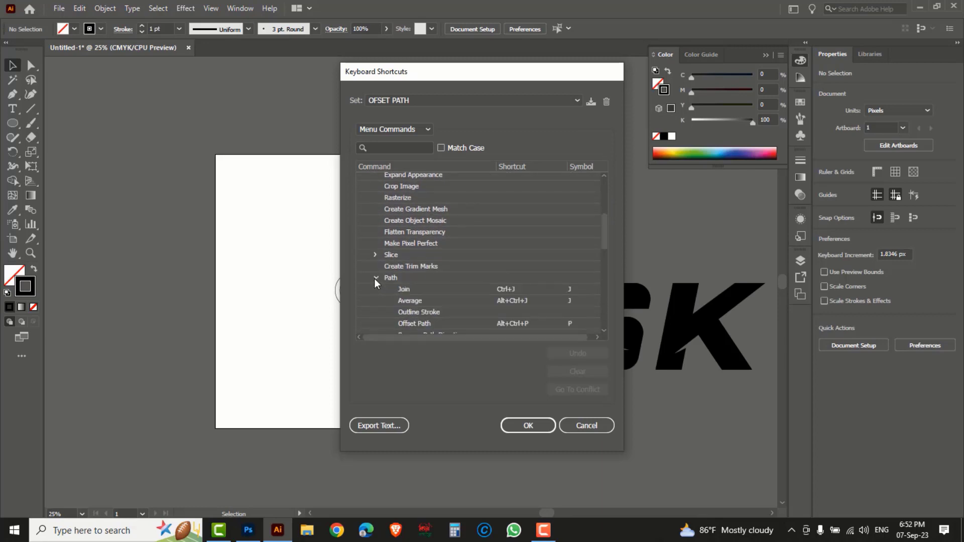
pyautogui.scroll(-3, 602, 240)
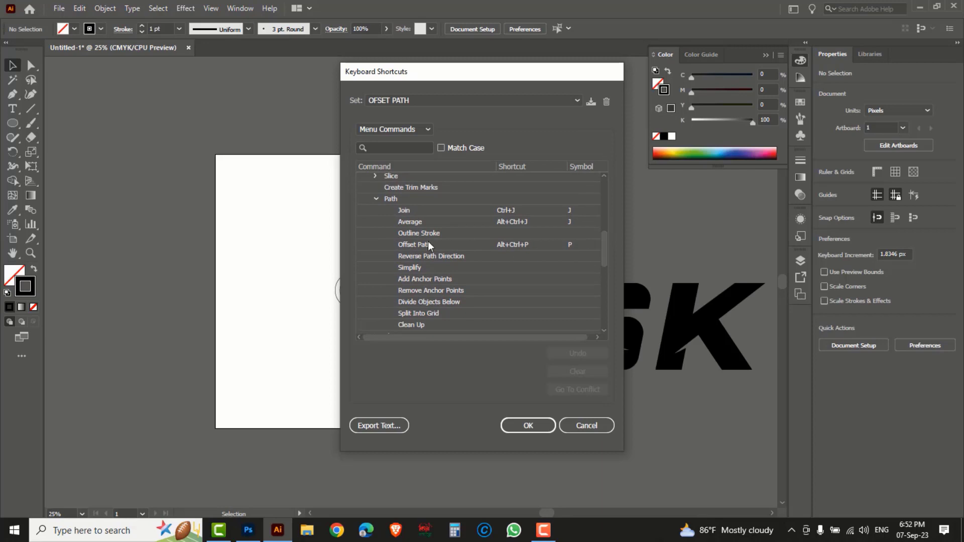
# Step: Clear the Offset Path shortcut, assign Alt+Ctrl+P to it, and save by overwriting the OFSET PATH set
pyautogui.click(415, 245)
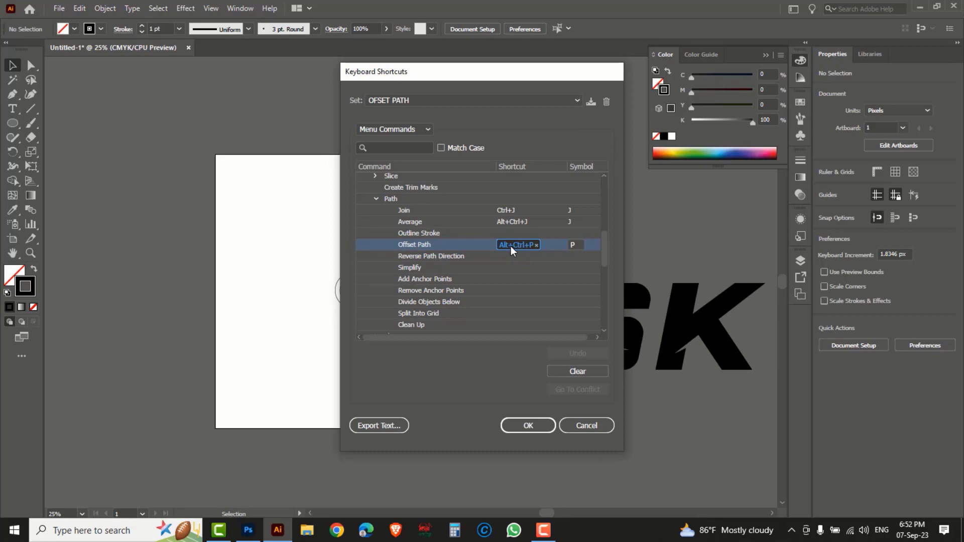
pyautogui.press('BackSpace')
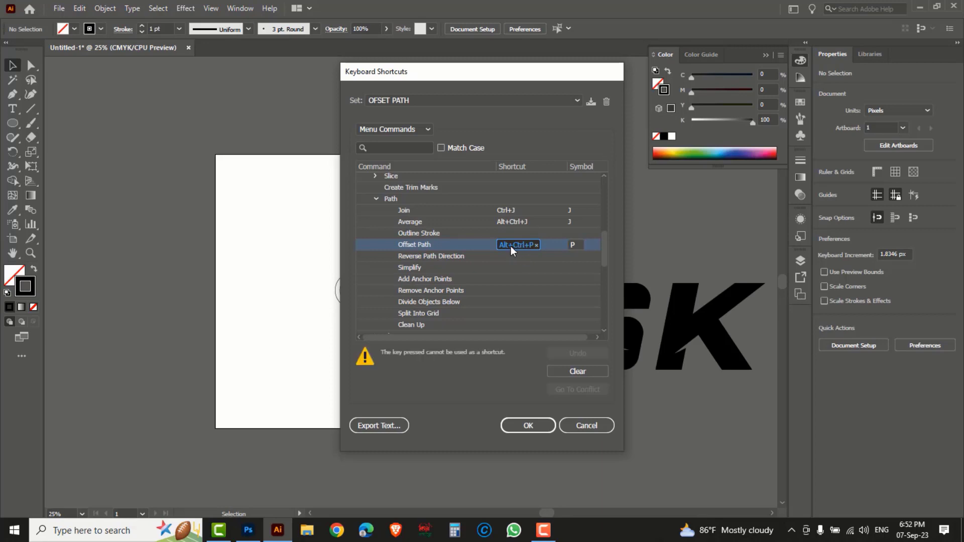
pyautogui.click(577, 372)
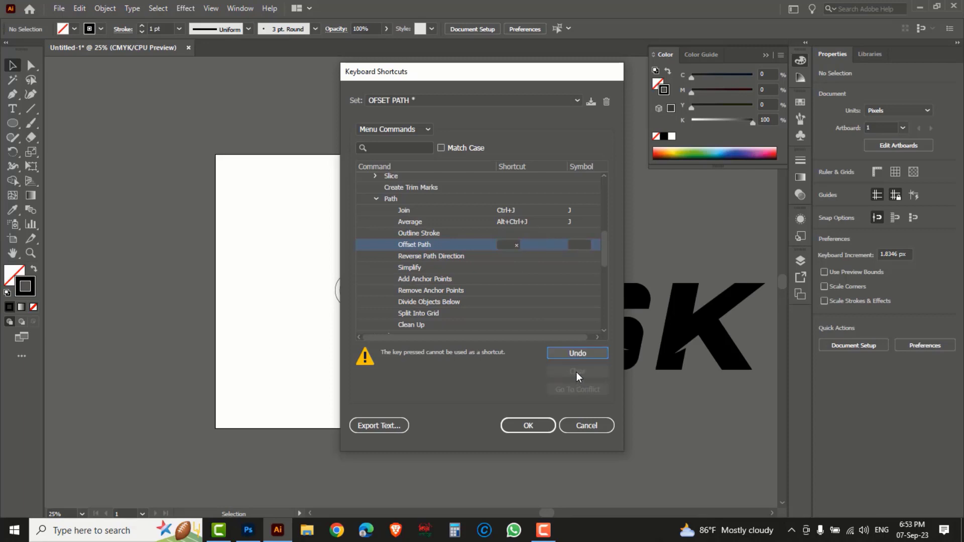
pyautogui.click(506, 246)
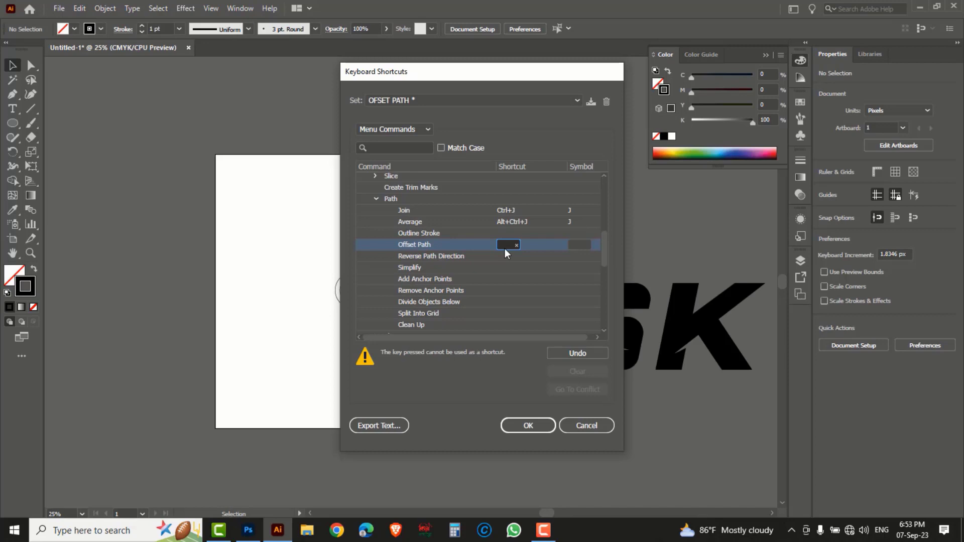
pyautogui.hotkey('ctrl', 'alt', 'p')
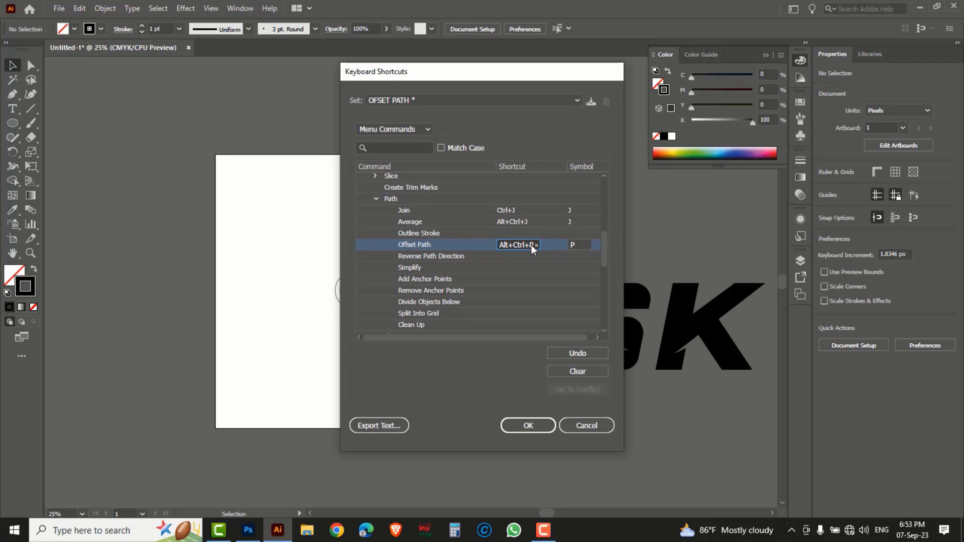
pyautogui.click(525, 427)
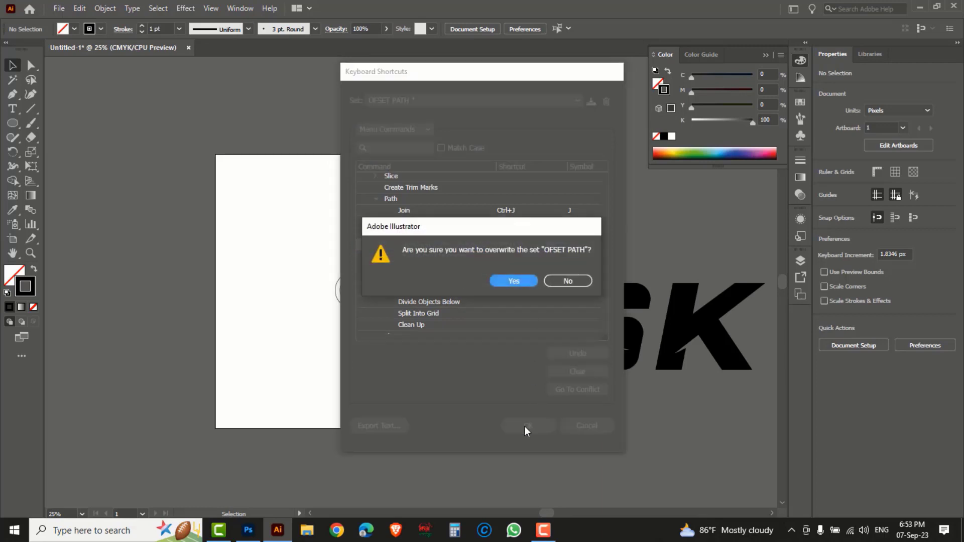
pyautogui.click(514, 282)
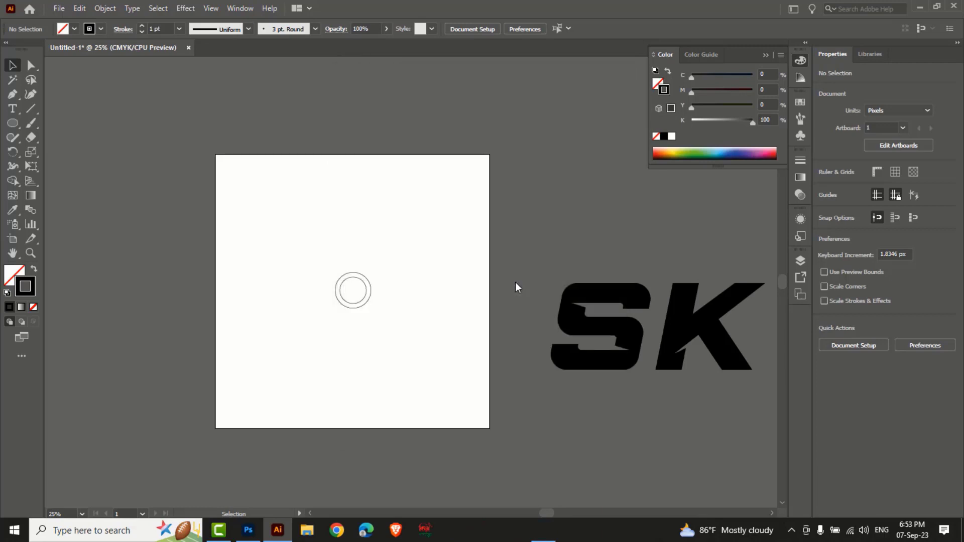
# Step: Offset the outermost circle outward by 17 px six times in succession, building concentric rings up to about 335 px in diameter
pyautogui.click(372, 290)
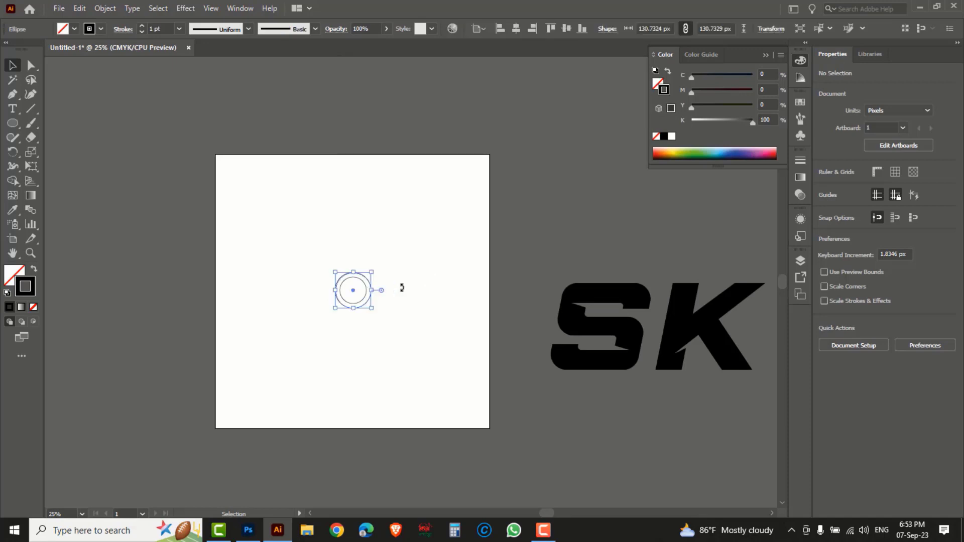
pyautogui.hotkey('ctrl', 'alt', 'o')
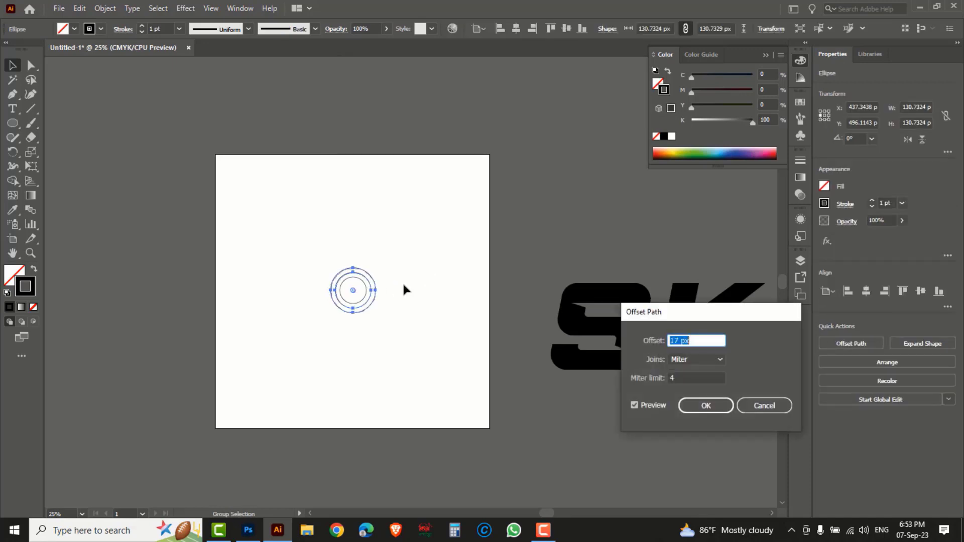
pyautogui.click(702, 406)
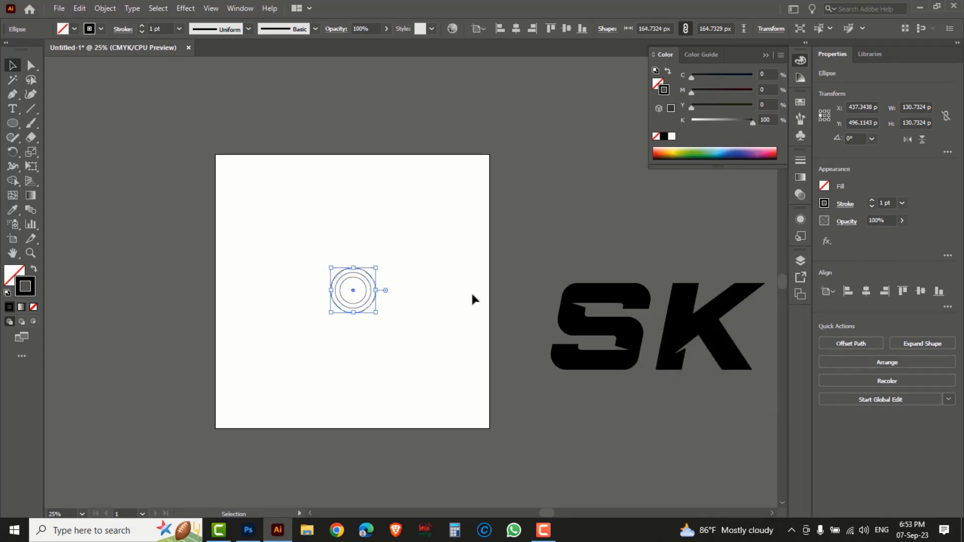
pyautogui.hotkey('ctrl', 'alt', 'o')
pyautogui.press('Return')
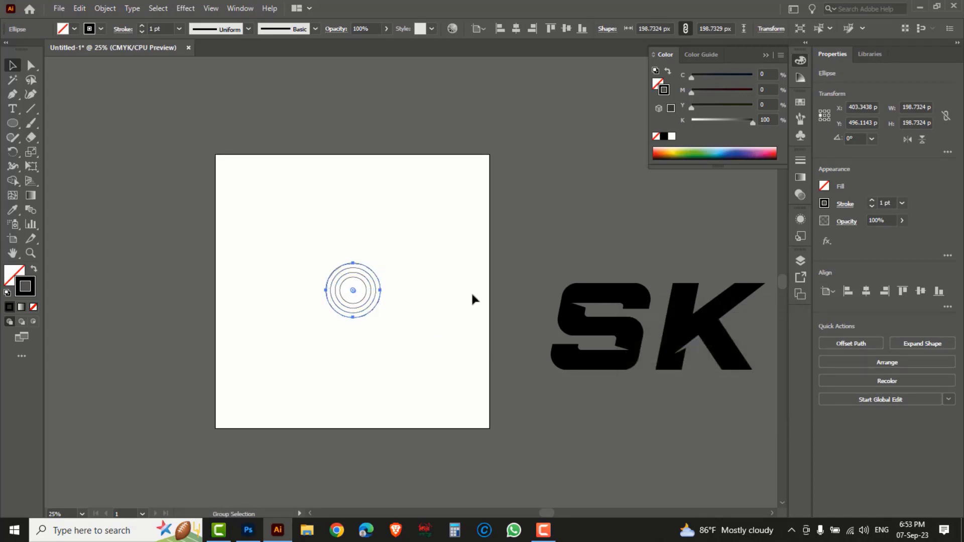
pyautogui.hotkey('ctrl', 'alt', 'o')
pyautogui.press('Return')
pyautogui.hotkey('ctrl', 'alt', 'o')
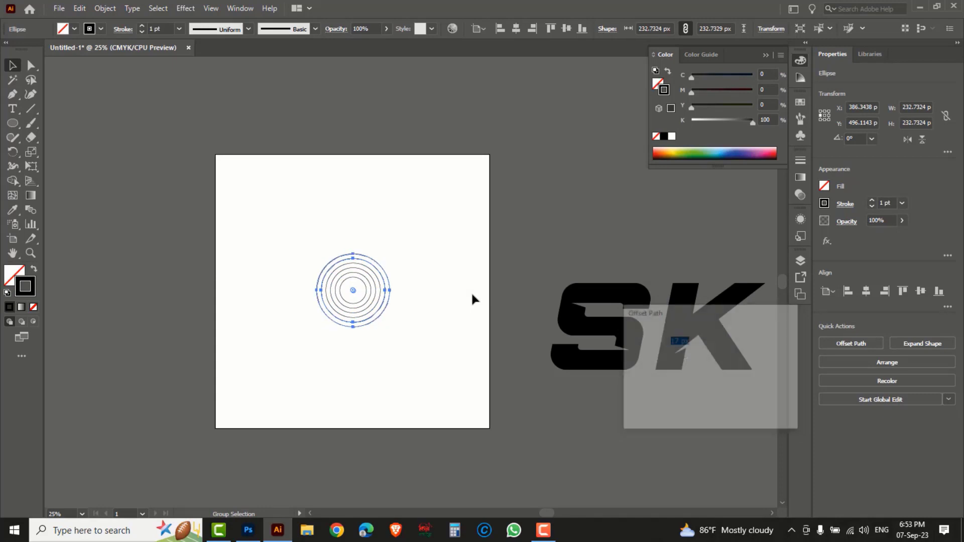
pyautogui.press('Return')
pyautogui.hotkey('ctrl', 'alt', 'o')
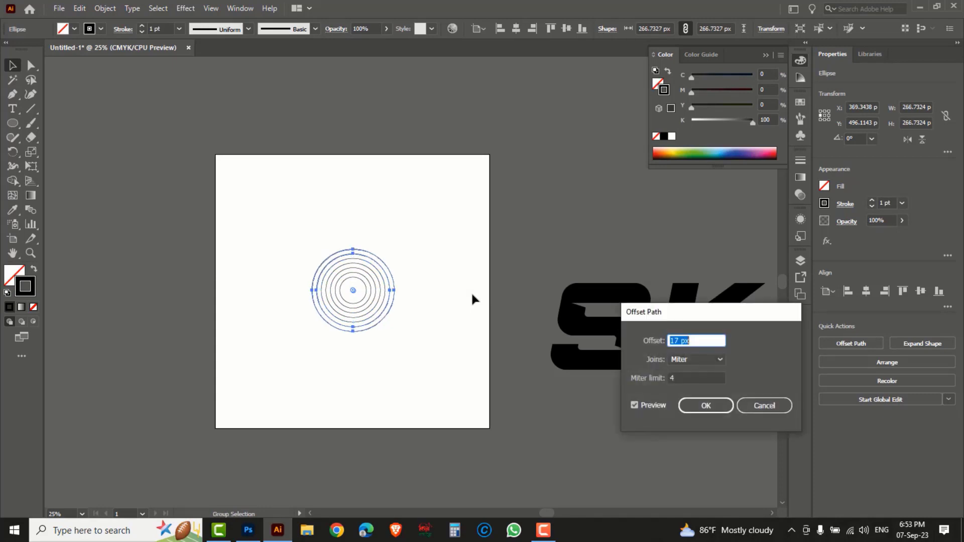
pyautogui.press('Return')
pyautogui.hotkey('ctrl', 'alt', 'o')
pyautogui.press('Return')
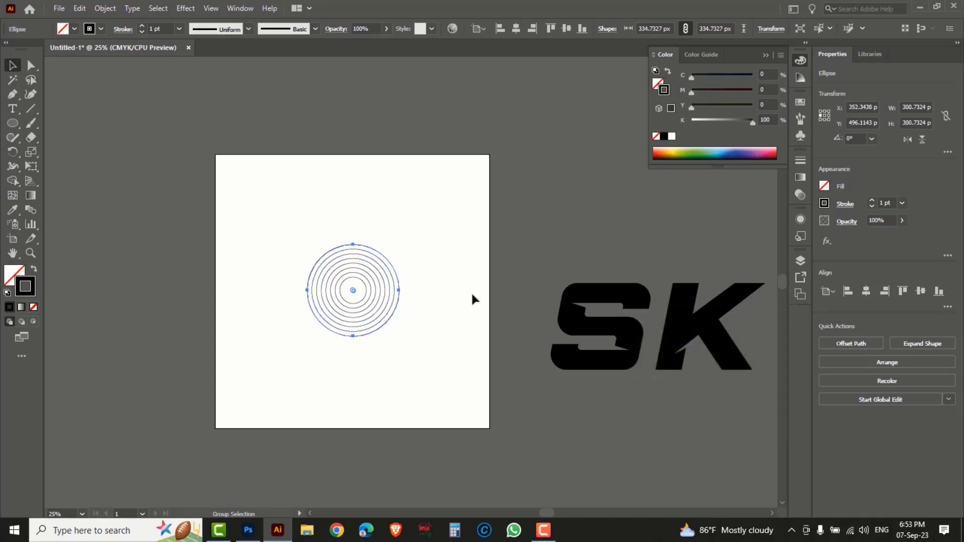
# Step: Offset the outermost circle outward by 17 px nine more times, building concentric rings up to about 641 px in diameter
pyautogui.hotkey('ctrl', 'alt', 'o')
pyautogui.press('Return')
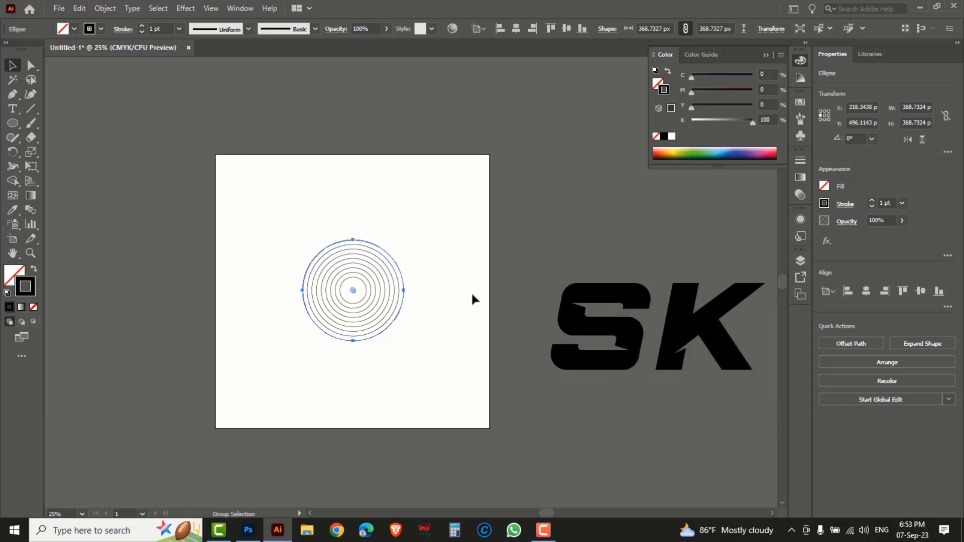
pyautogui.hotkey('ctrl', 'alt', 'o')
pyautogui.press('Return')
pyautogui.hotkey('ctrl', 'alt', 'o')
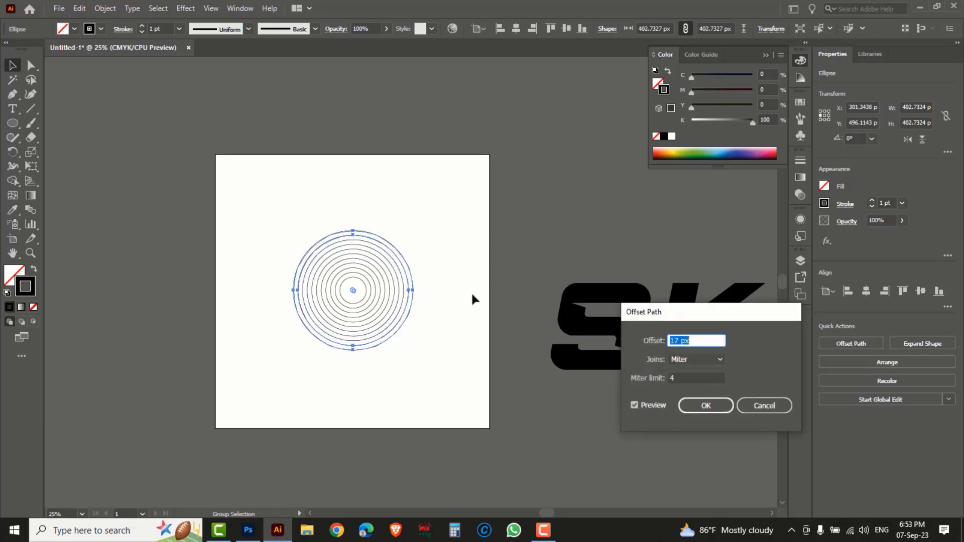
pyautogui.press('Return')
pyautogui.hotkey('ctrl', 'alt', 'o')
pyautogui.press('Return')
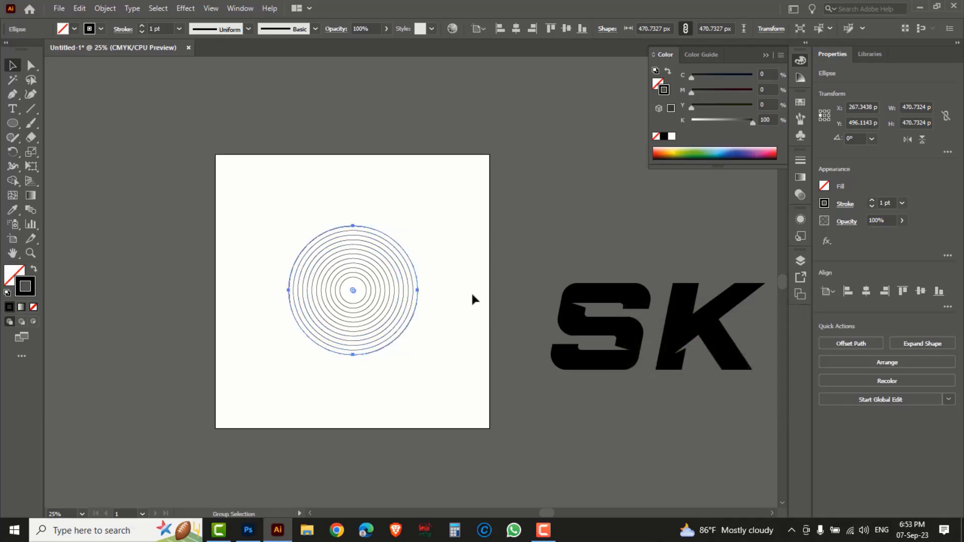
pyautogui.hotkey('ctrl', 'alt', 'o')
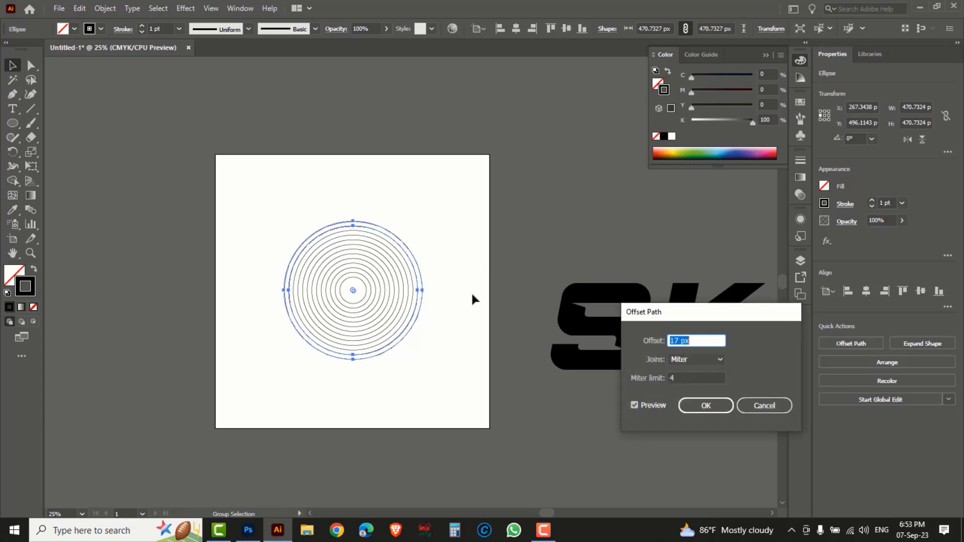
pyautogui.press('Return')
pyautogui.hotkey('ctrl', 'alt', 'o')
pyautogui.press('Return')
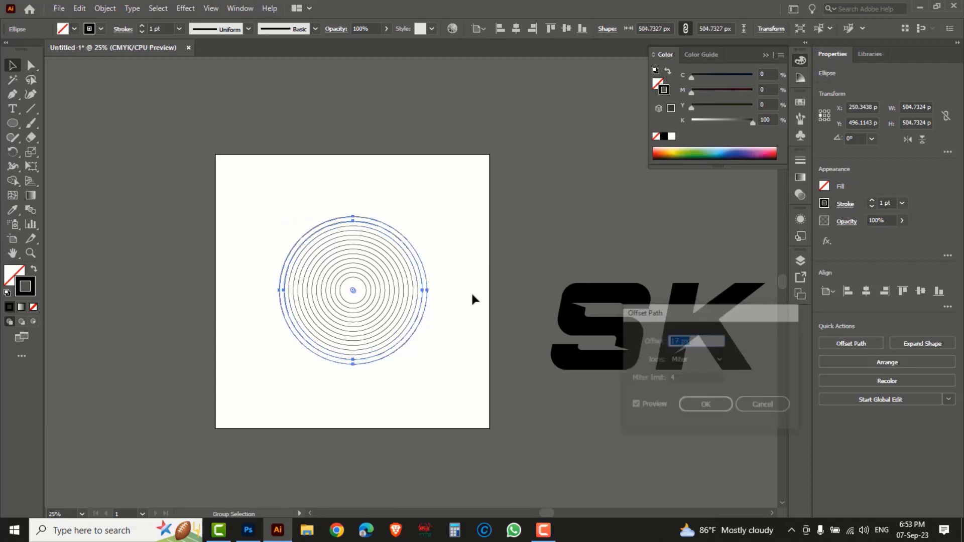
pyautogui.hotkey('ctrl', 'alt', 'o')
pyautogui.press('Return')
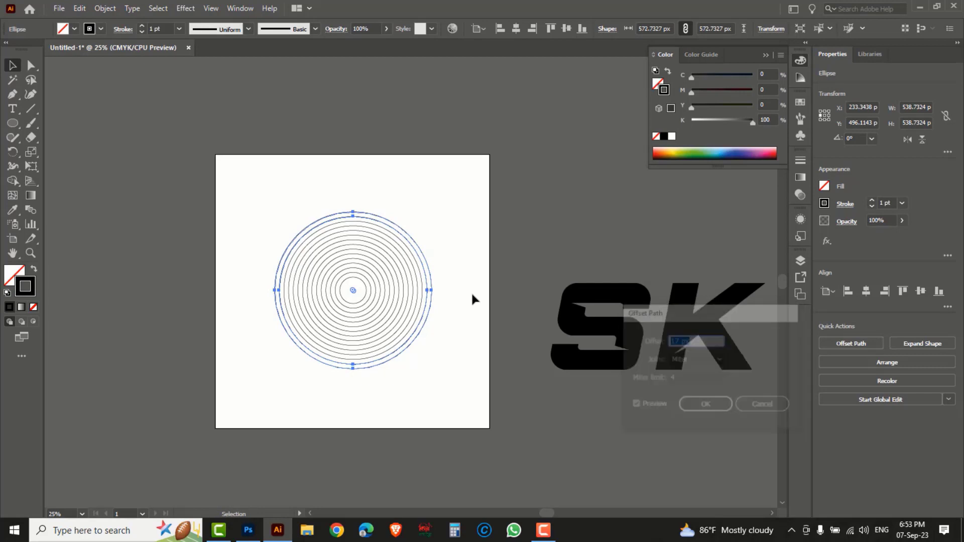
pyautogui.hotkey('ctrl', 'alt', 'o')
pyautogui.press('Return')
pyautogui.hotkey('ctrl', 'alt', 'o')
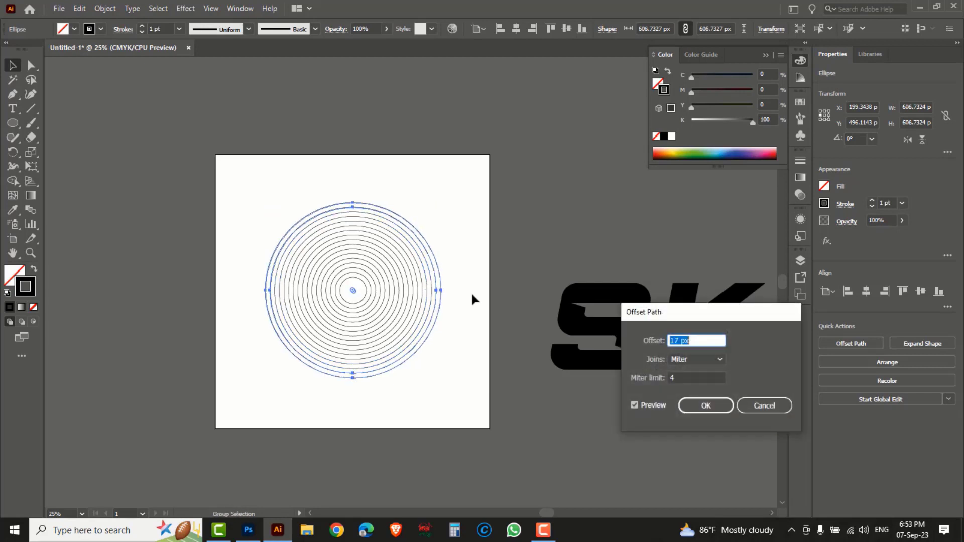
pyautogui.press('Return')
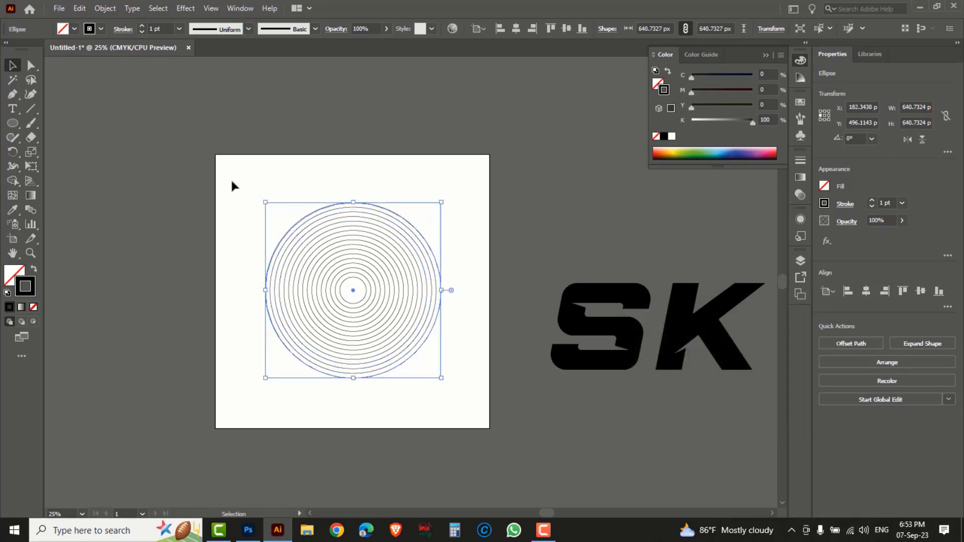
# Step: Enlarge all the concentric circles together to about 879 px across and set their stroke weight to 15 pt
pyautogui.moveTo(232, 186); pyautogui.dragTo(472, 404)
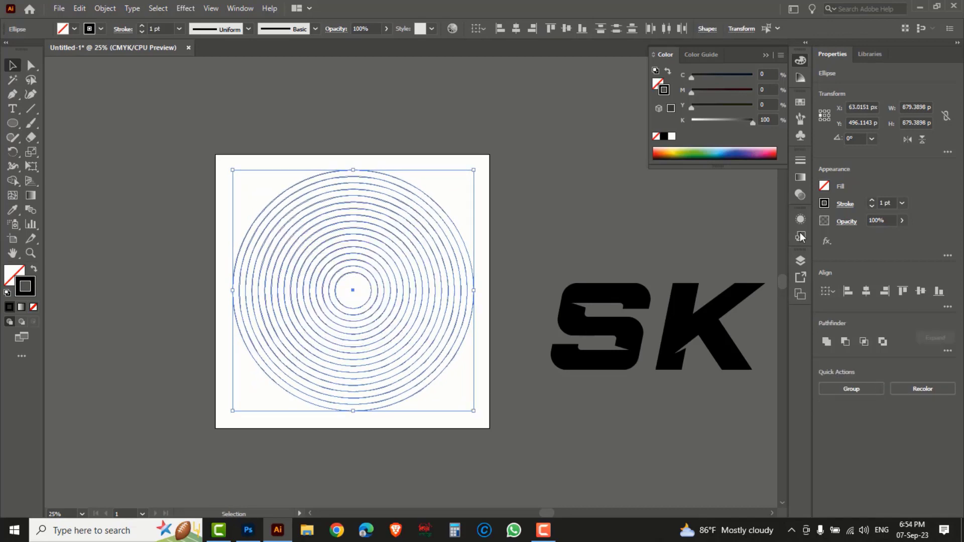
pyautogui.click(873, 200)
pyautogui.click(873, 200)
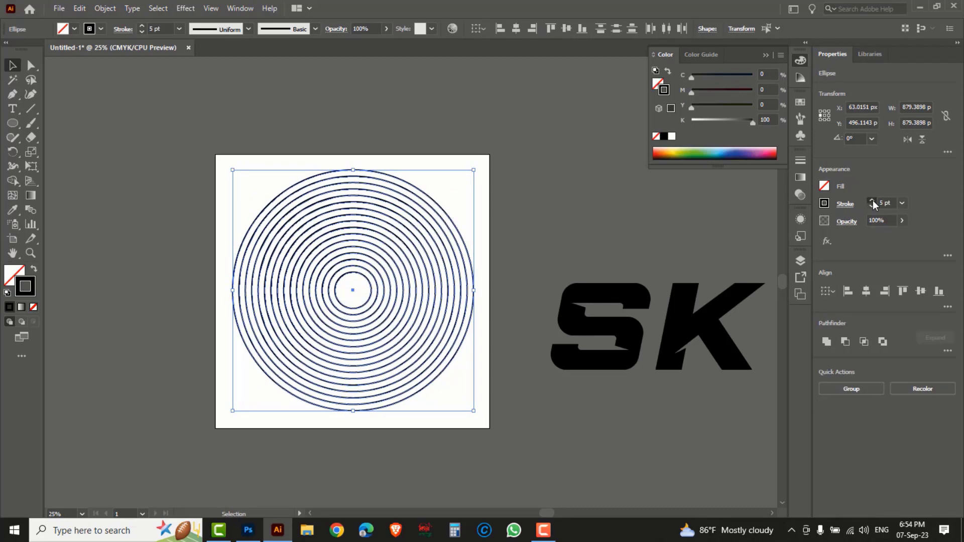
pyautogui.click(873, 200)
pyautogui.click(873, 201)
pyautogui.click(873, 200)
pyautogui.click(873, 201)
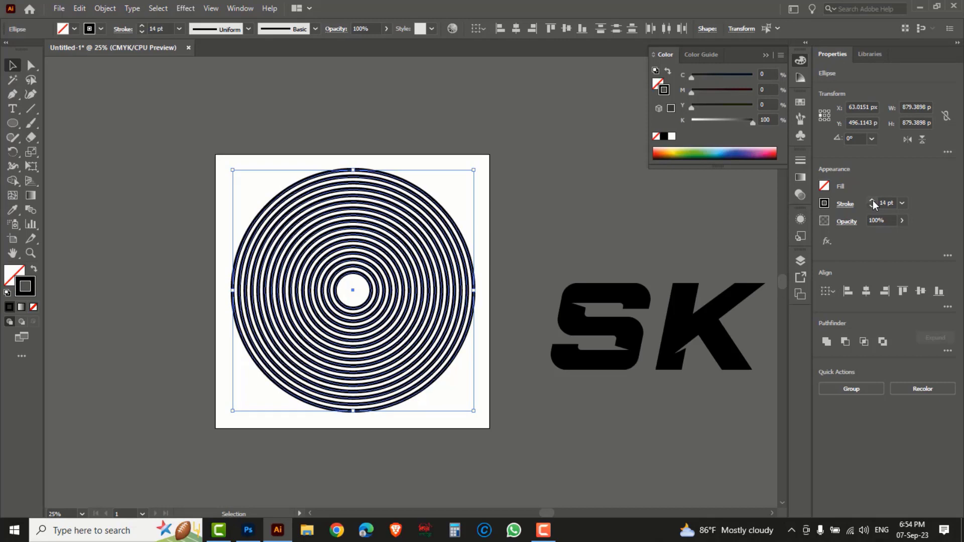
pyautogui.click(872, 201)
pyautogui.click(873, 200)
pyautogui.click(873, 201)
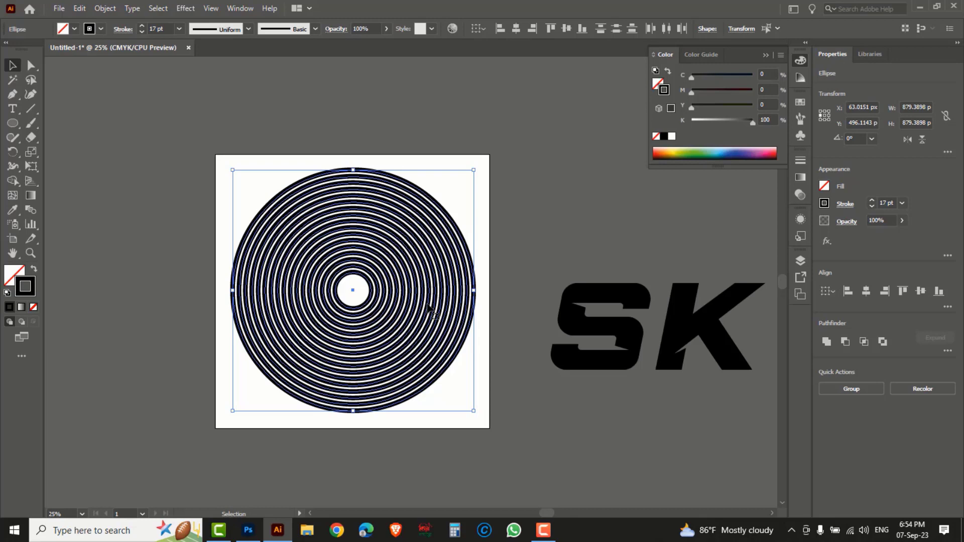
pyautogui.click(872, 206)
pyautogui.click(872, 206)
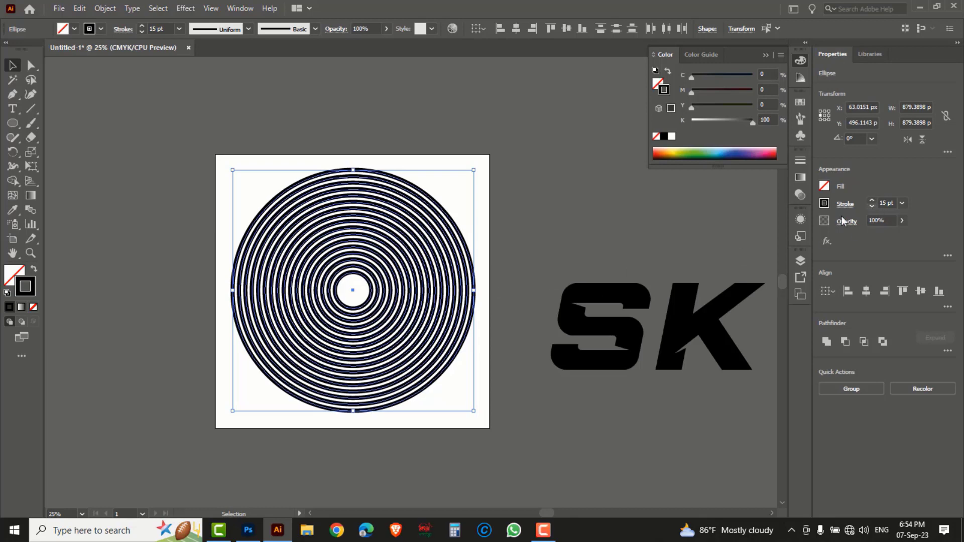
# Step: Expand the fill and stroke of the selected concentric circles into filled shapes
pyautogui.click(105, 8)
pyautogui.moveTo(124, 125)
pyautogui.click(127, 149)
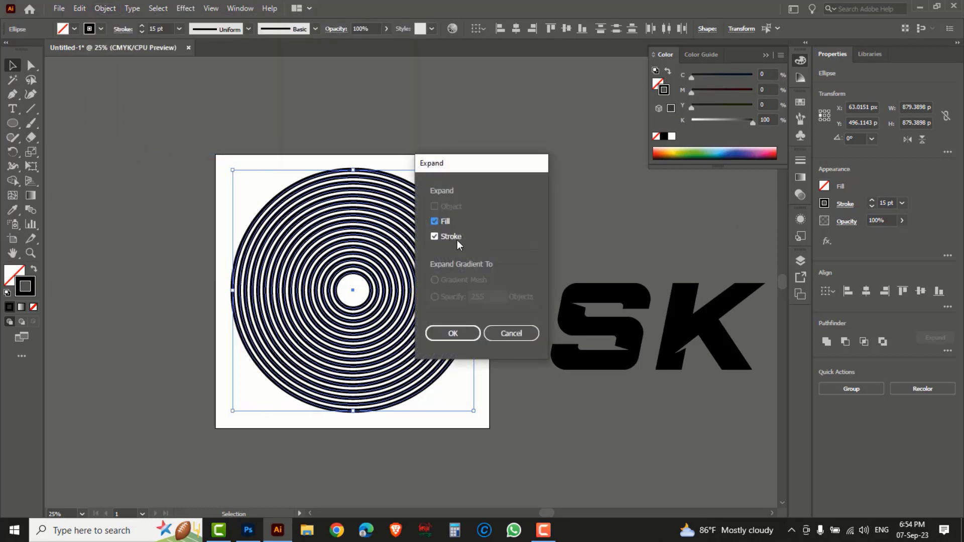
pyautogui.click(453, 334)
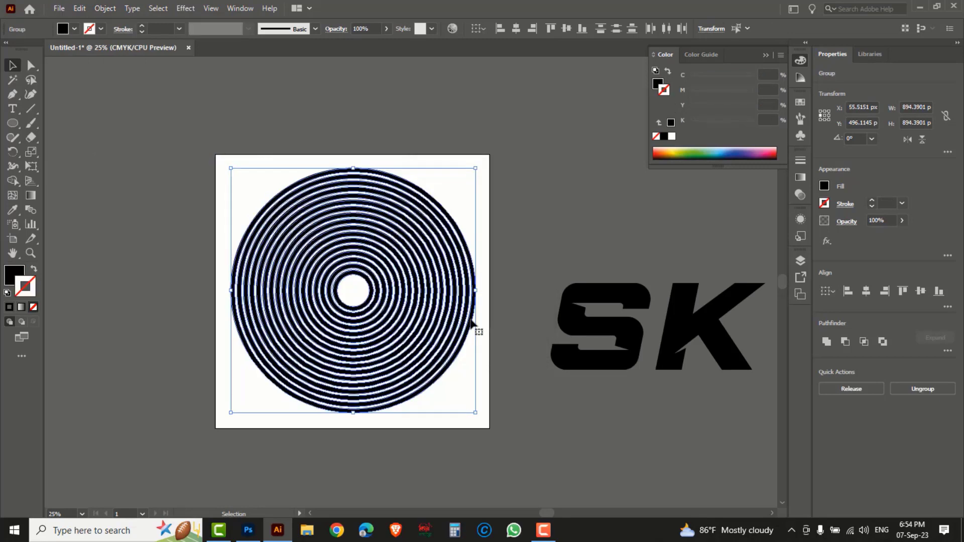
# Step: Apply a linear gradient to the ring group's stroke, coloring its end stop RGB Blue and its start stop light blue
pyautogui.click(800, 177)
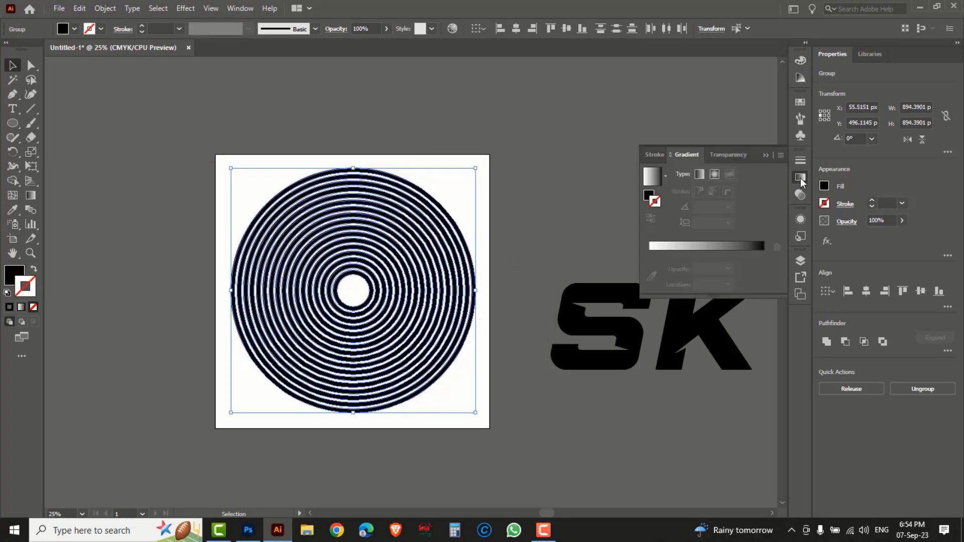
pyautogui.click(712, 247)
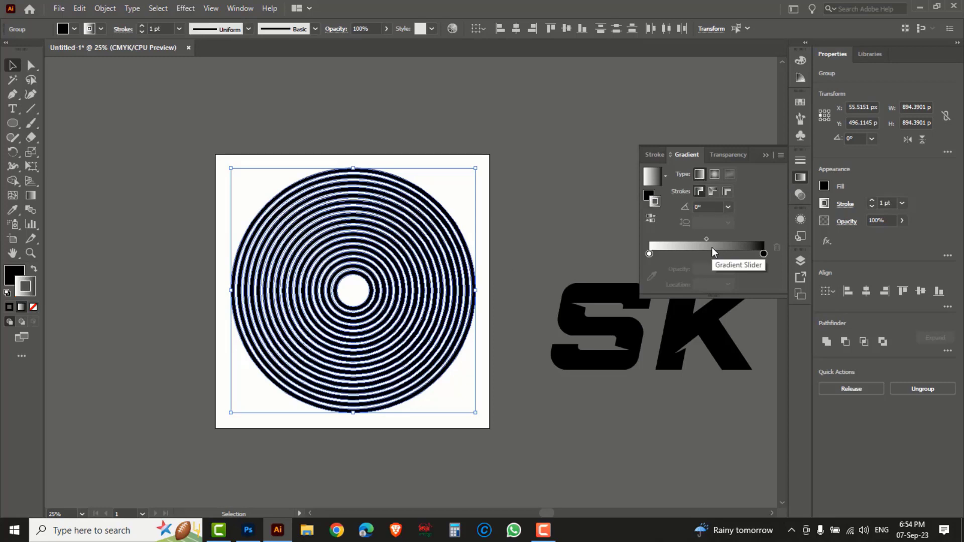
pyautogui.doubleClick(764, 253)
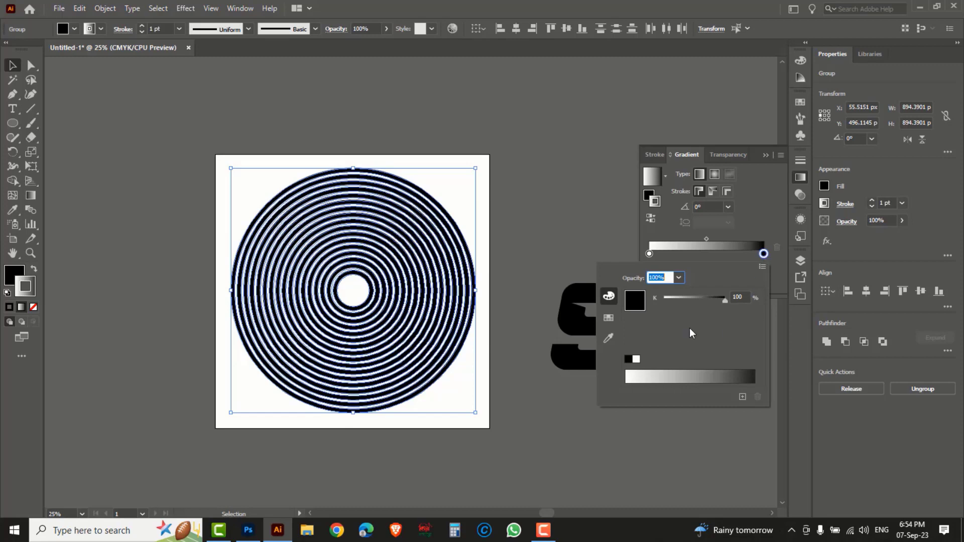
pyautogui.click(608, 317)
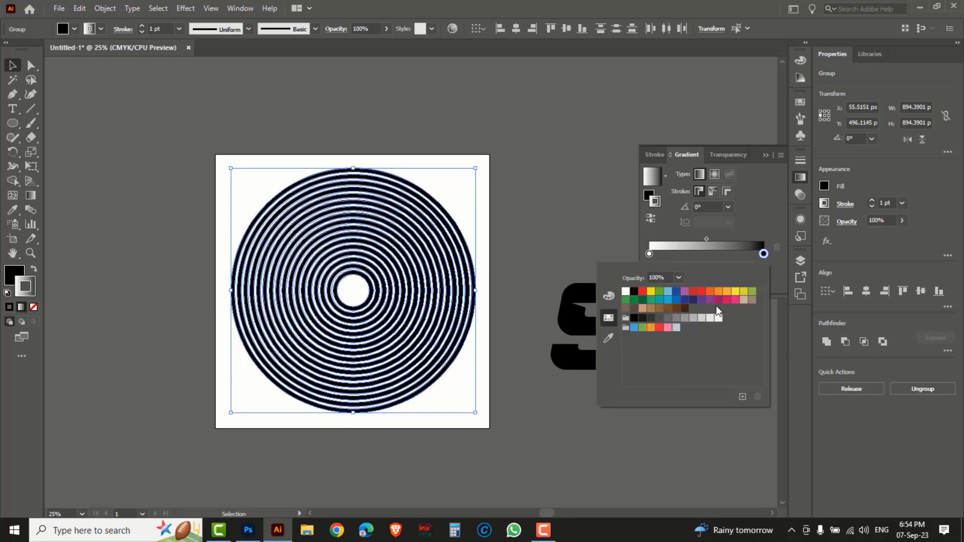
pyautogui.click(676, 291)
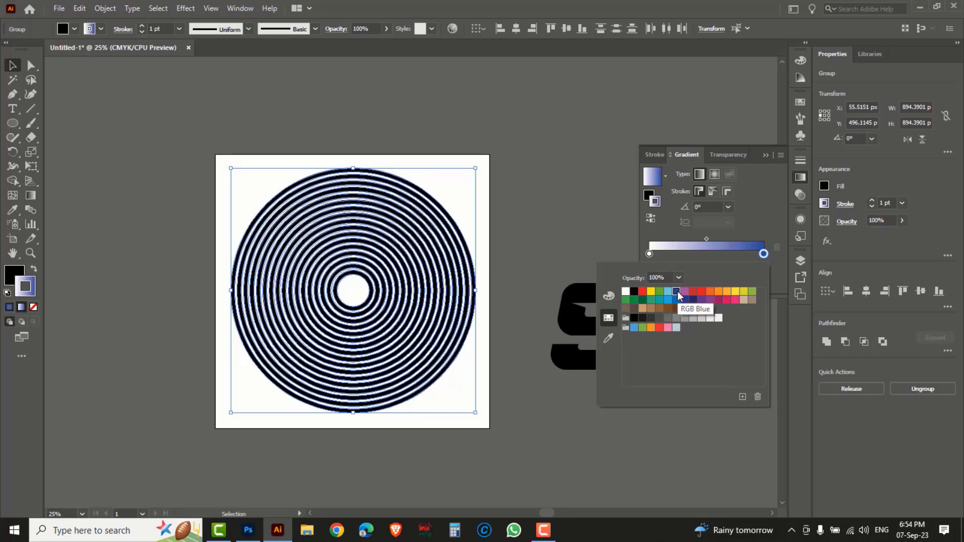
pyautogui.click(650, 254)
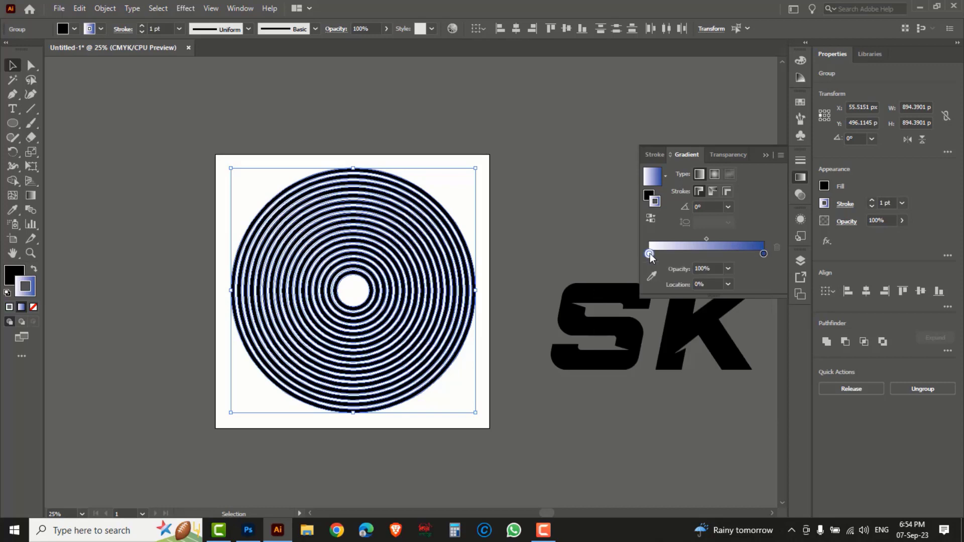
pyautogui.doubleClick(649, 253)
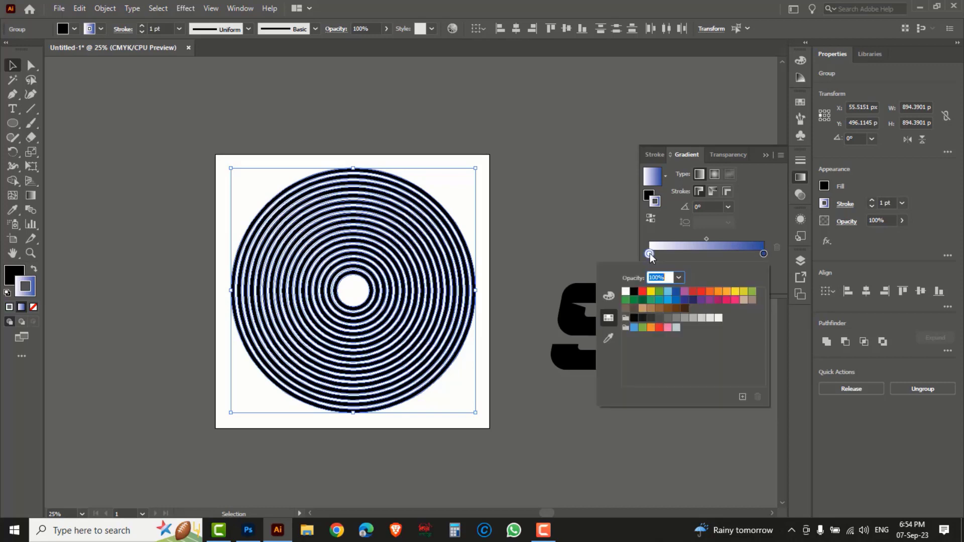
pyautogui.click(668, 293)
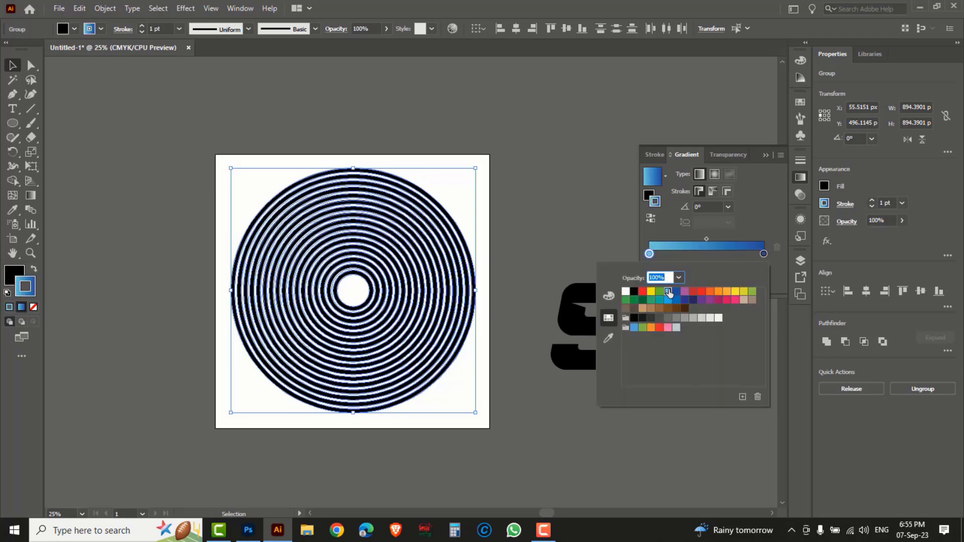
# Step: Add a middle stop at about 52% of the stroke gradient and color it bright pink
pyautogui.click(707, 254)
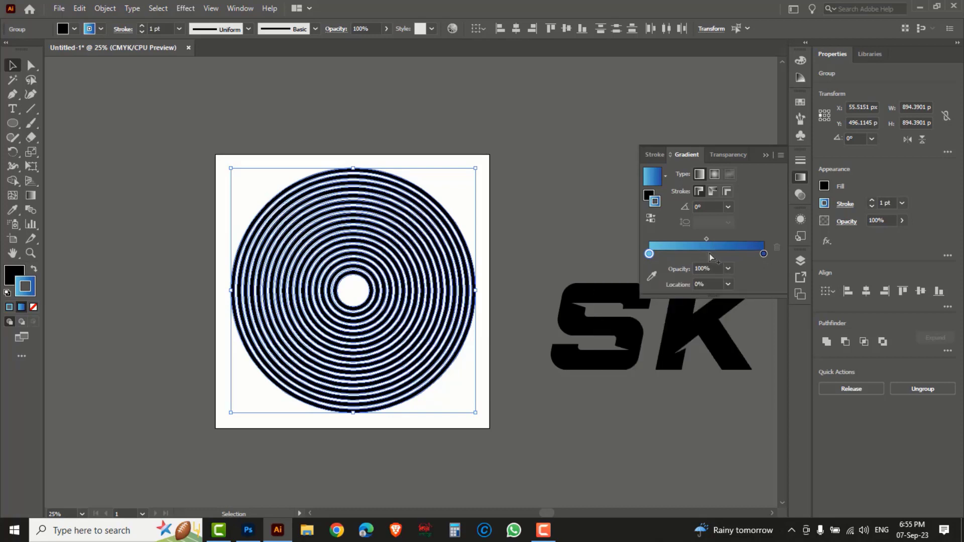
pyautogui.click(709, 254)
pyautogui.doubleClick(710, 254)
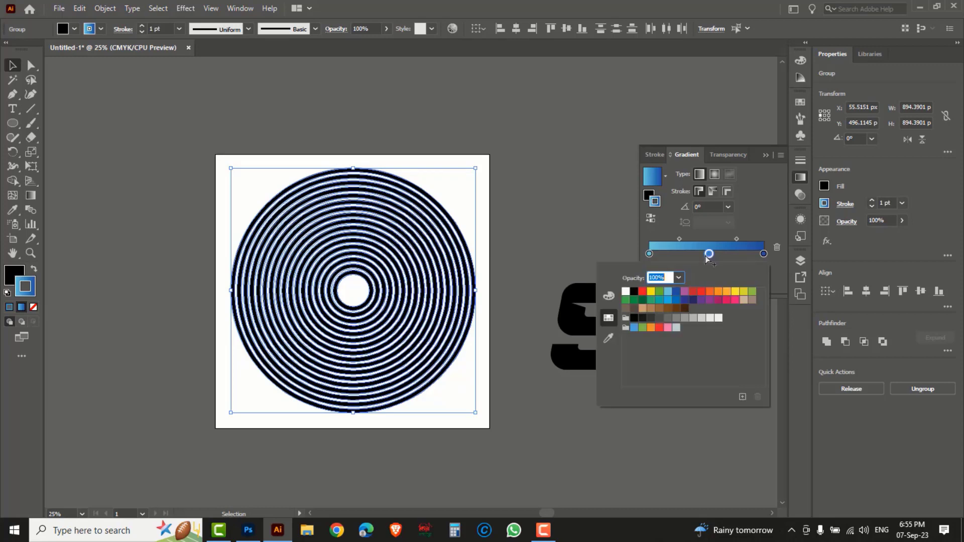
pyautogui.click(734, 303)
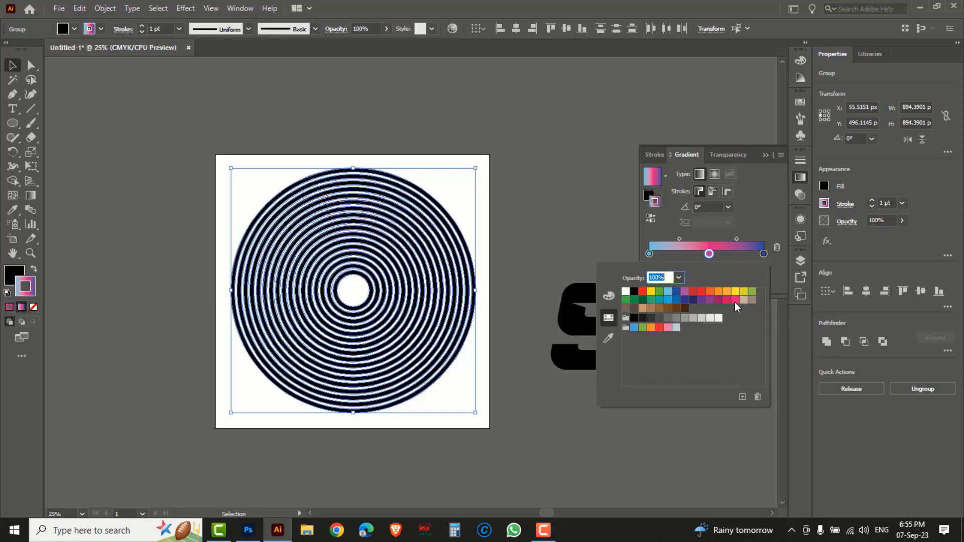
# Step: Deepen the gradient's light blue start stop by setting its cyan to 100% and black to 18%
pyautogui.click(650, 255)
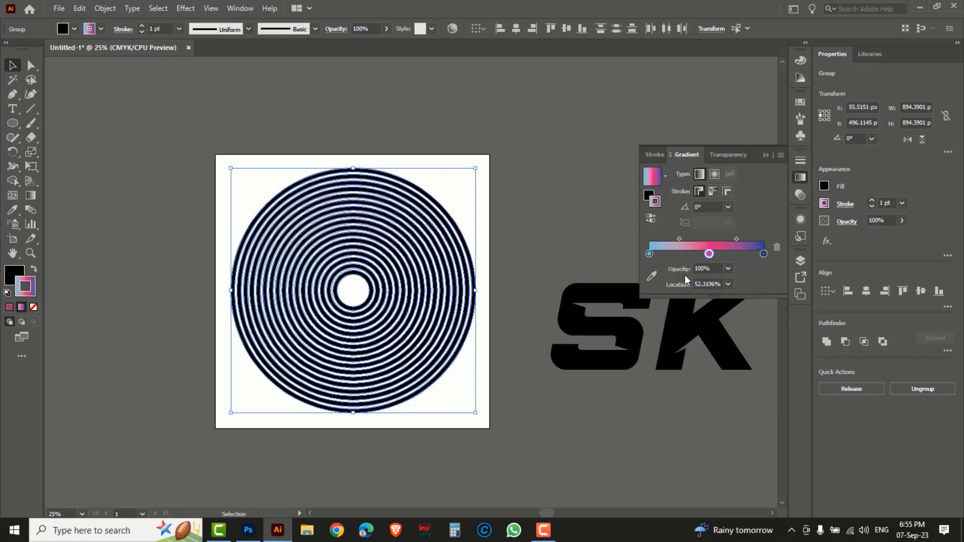
pyautogui.doubleClick(650, 254)
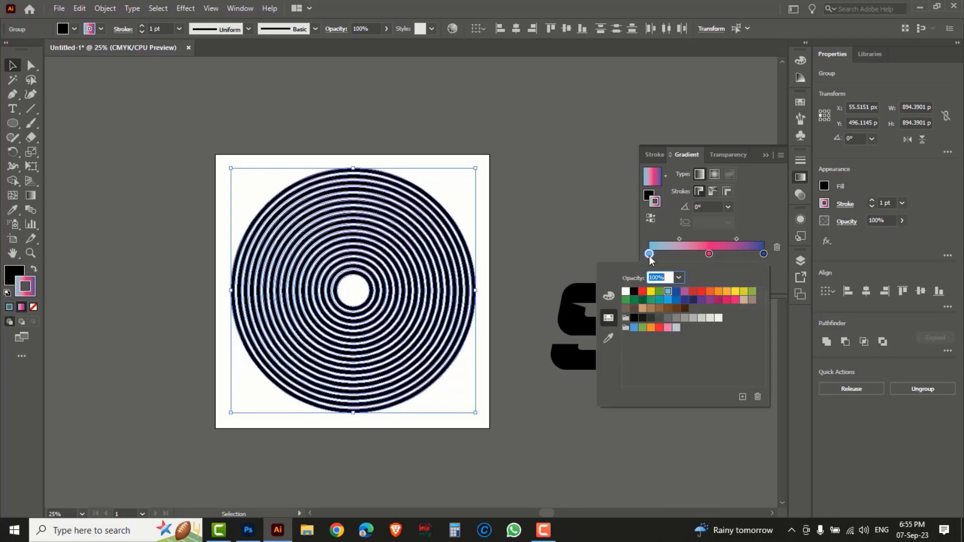
pyautogui.click(609, 297)
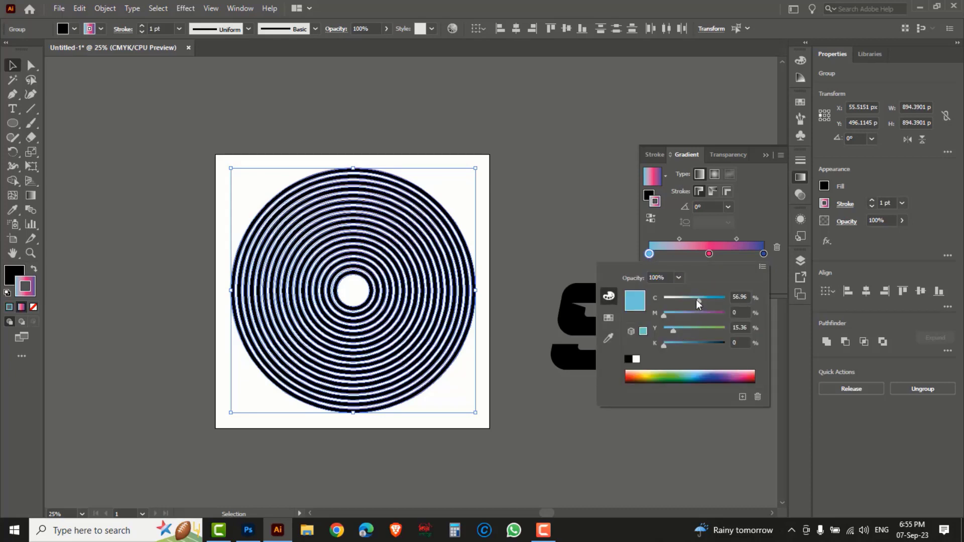
pyautogui.moveTo(696, 299); pyautogui.dragTo(707, 300)
pyautogui.moveTo(668, 345); pyautogui.dragTo(678, 345)
pyautogui.moveTo(708, 301); pyautogui.dragTo(725, 300)
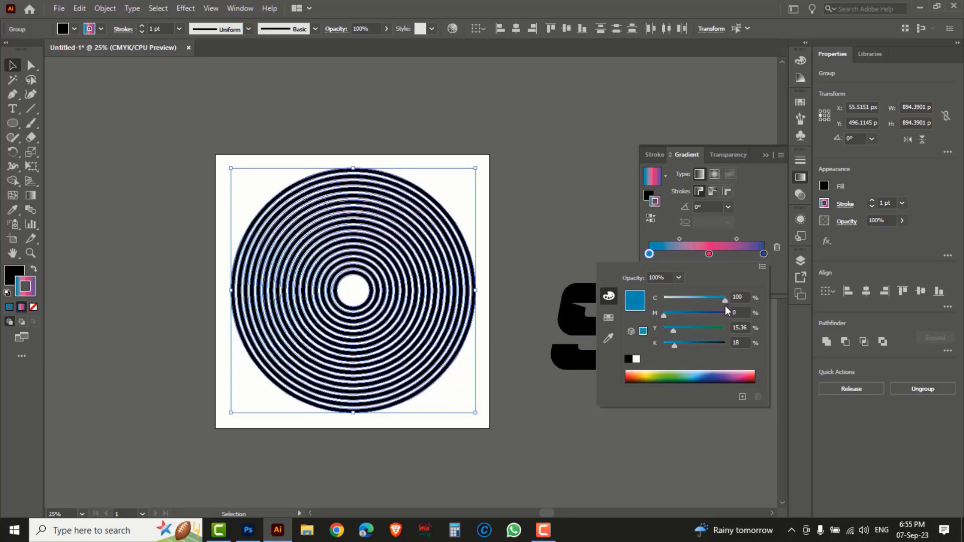
# Step: Darken the gradient's blue end stop by setting its black to 30% and raising its cyan to the maximum
pyautogui.click(761, 252)
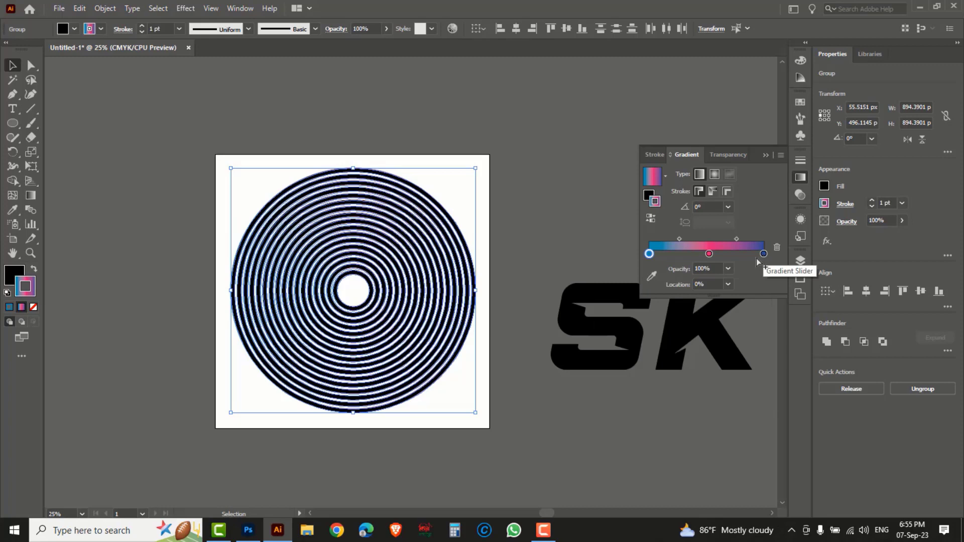
pyautogui.doubleClick(763, 254)
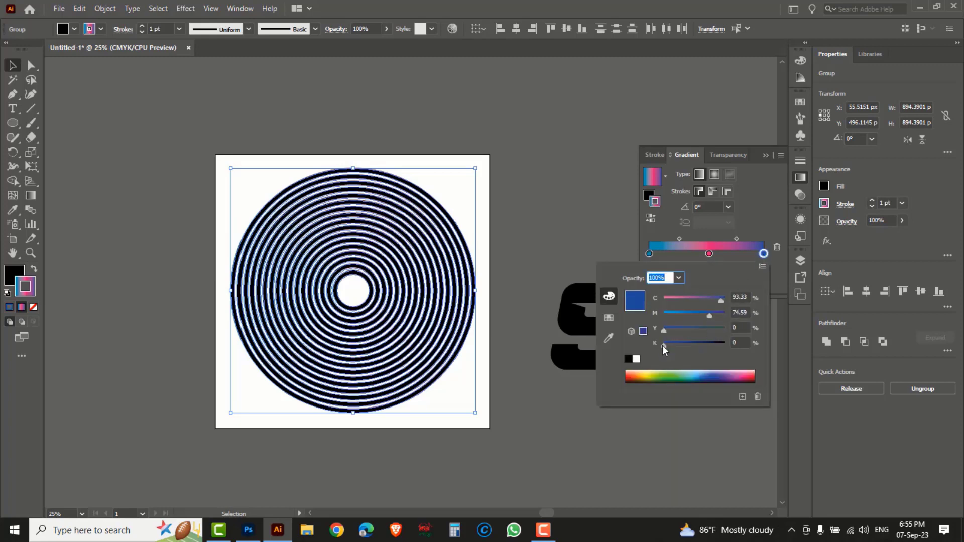
pyautogui.moveTo(662, 346); pyautogui.dragTo(677, 343)
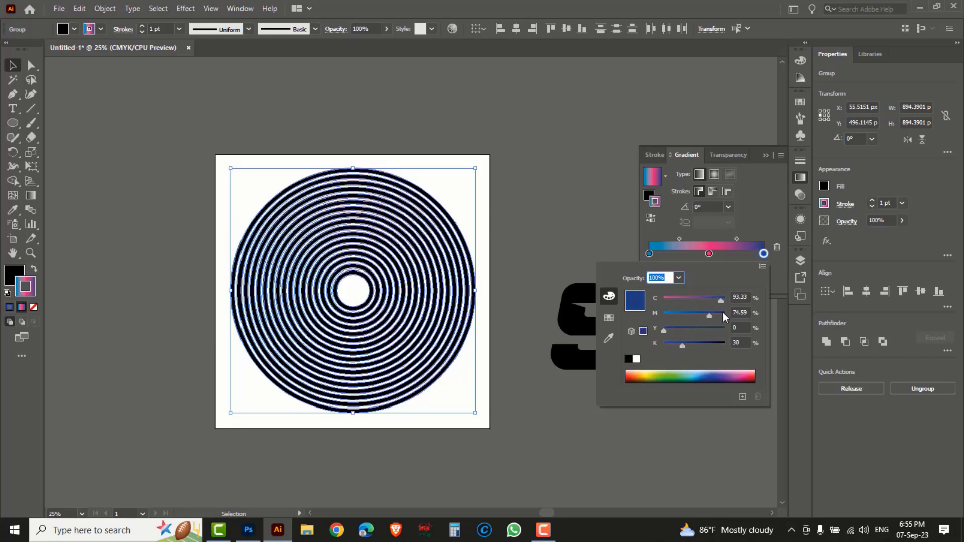
pyautogui.moveTo(718, 301); pyautogui.dragTo(734, 301)
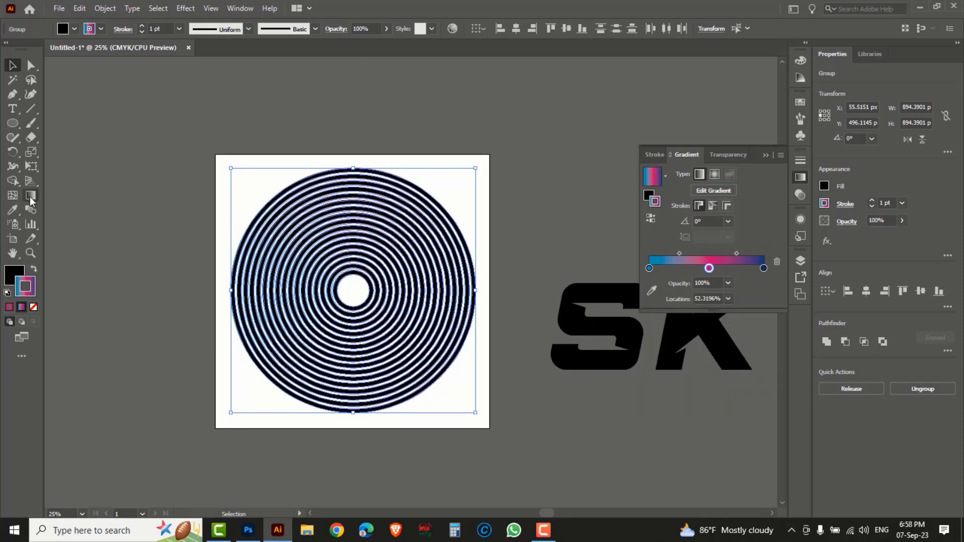
# Step: Remove the ring group's stroke and fill the rings with the blue-pink linear gradient
pyautogui.click(31, 196)
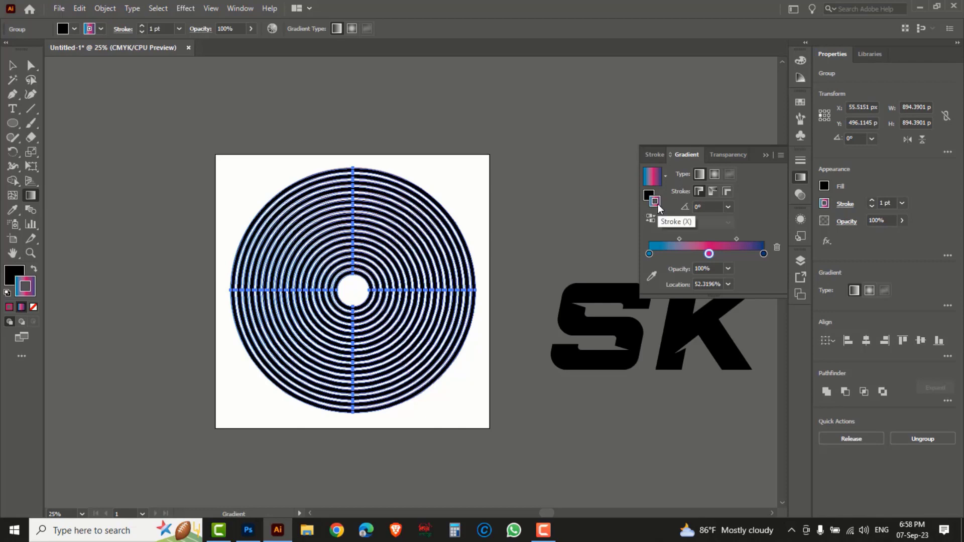
pyautogui.click(34, 308)
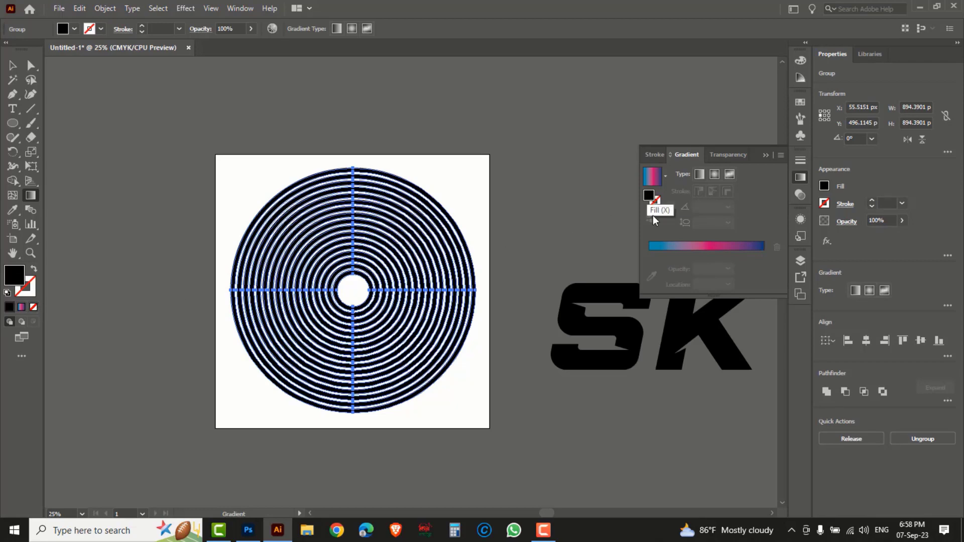
pyautogui.click(705, 248)
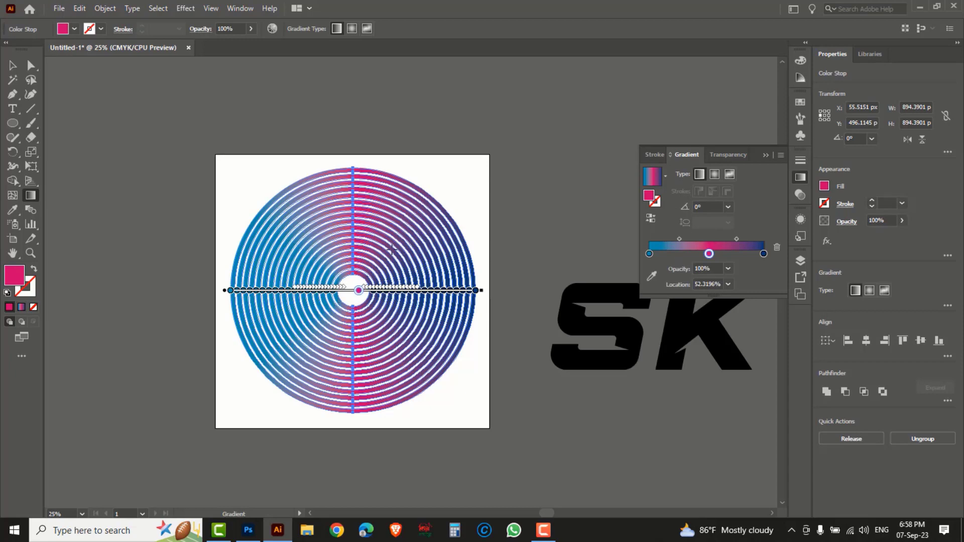
# Step: Redirect the rings' fill gradient diagonally from their upper left to their lower right, at about -42°, and deselect the artwork
pyautogui.moveTo(458, 176); pyautogui.dragTo(233, 409)
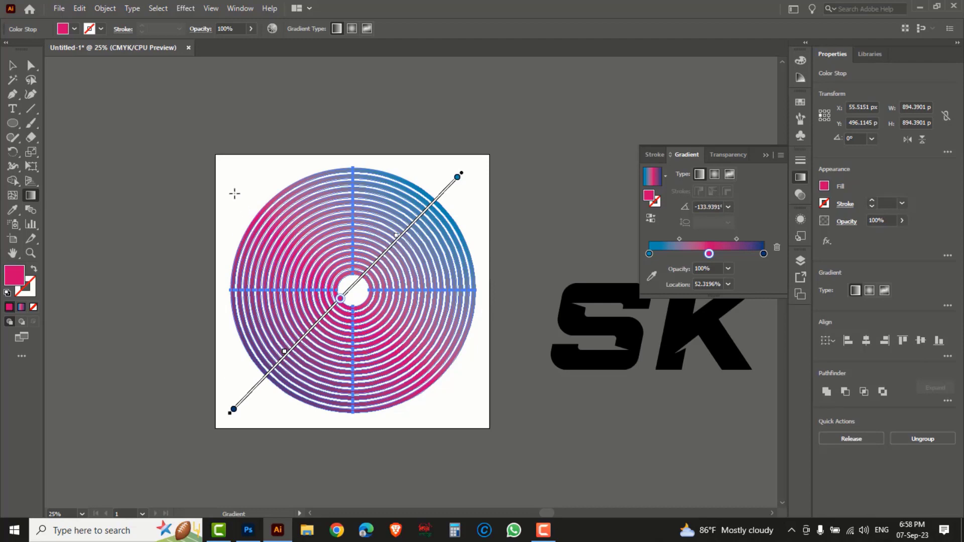
pyautogui.moveTo(234, 193); pyautogui.dragTo(465, 402)
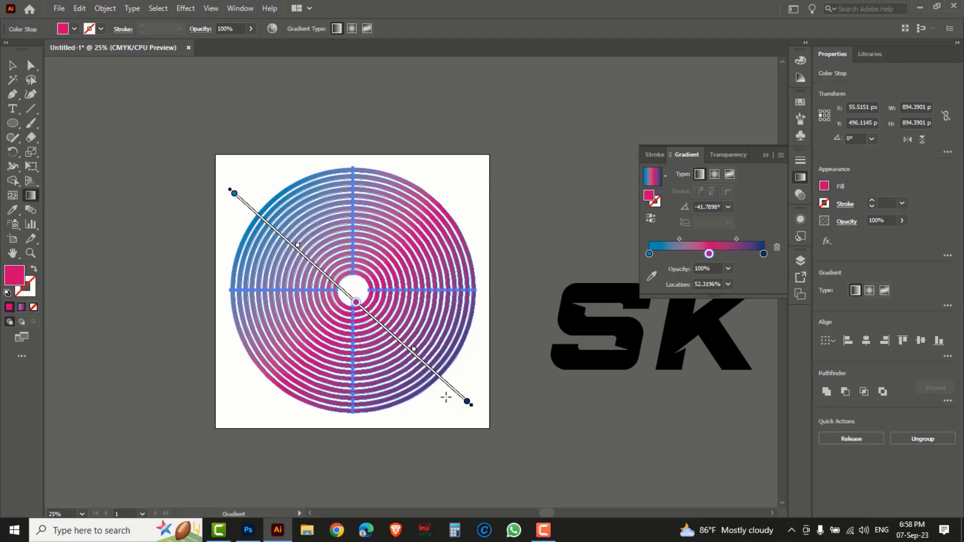
pyautogui.click(13, 65)
pyautogui.click(363, 132)
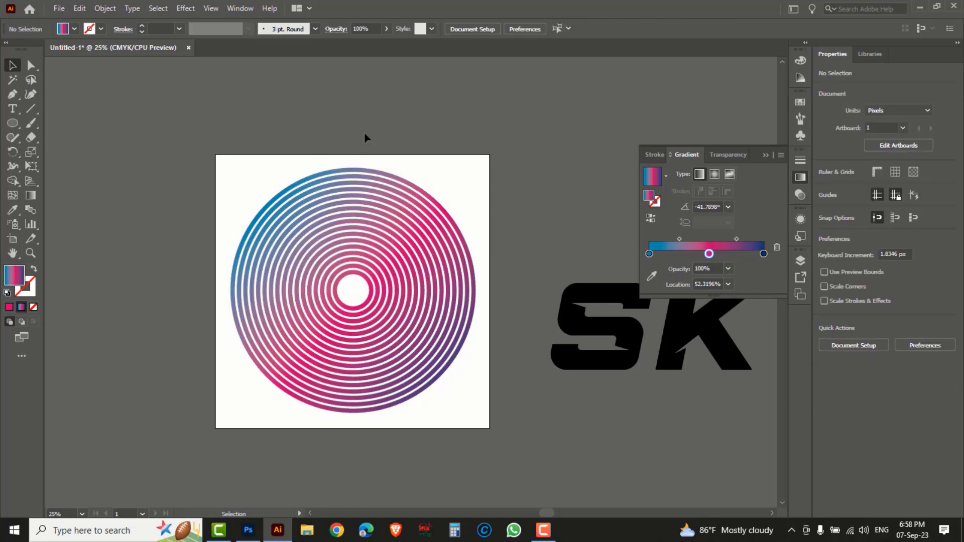
# Step: Convert the SK text to outlines and ungroup the letters beside the artboard
pyautogui.click(632, 346)
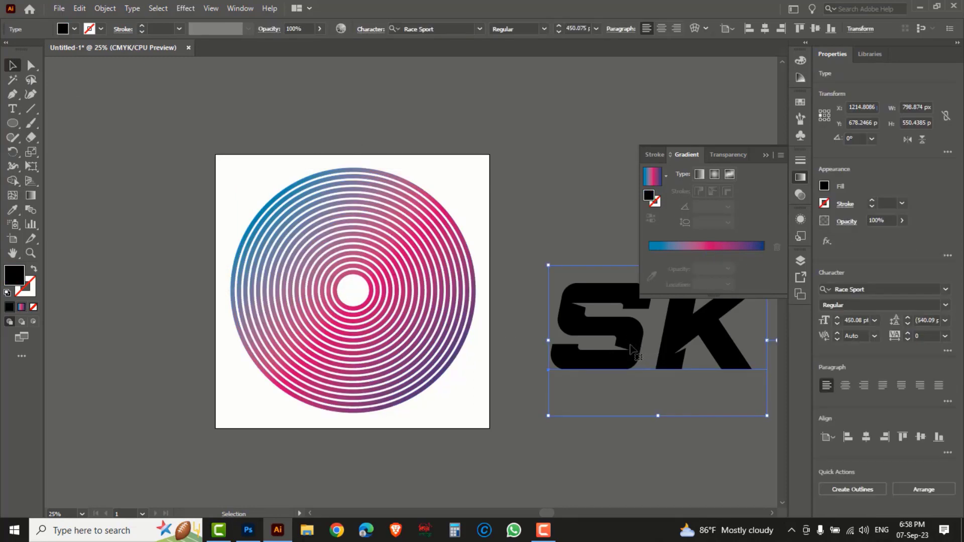
pyautogui.moveTo(631, 347); pyautogui.dragTo(569, 367)
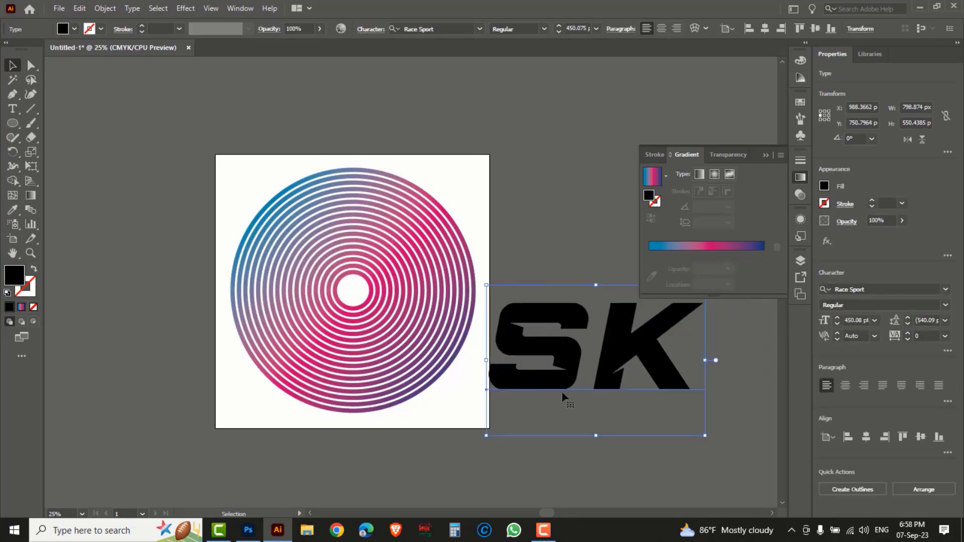
pyautogui.rightClick(569, 354)
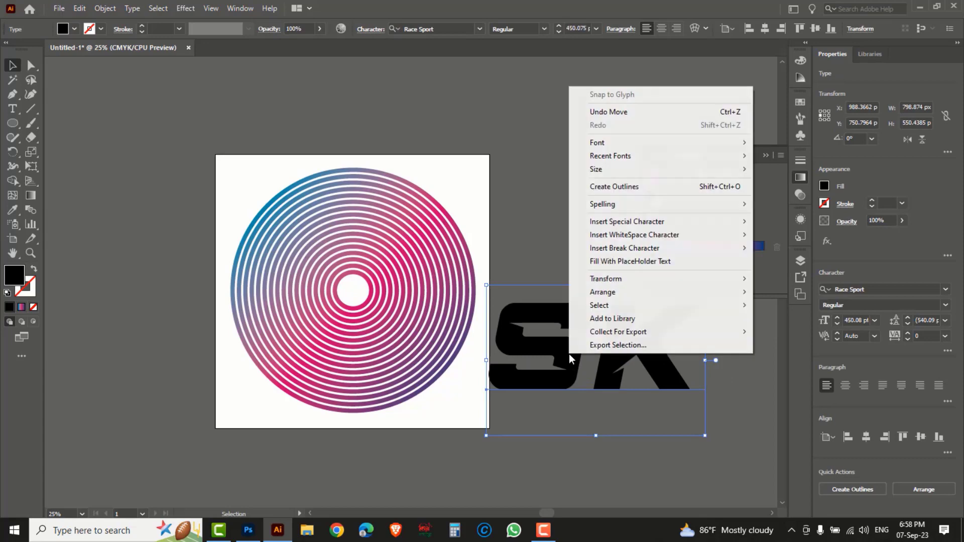
pyautogui.click(624, 194)
pyautogui.moveTo(622, 353); pyautogui.dragTo(595, 363)
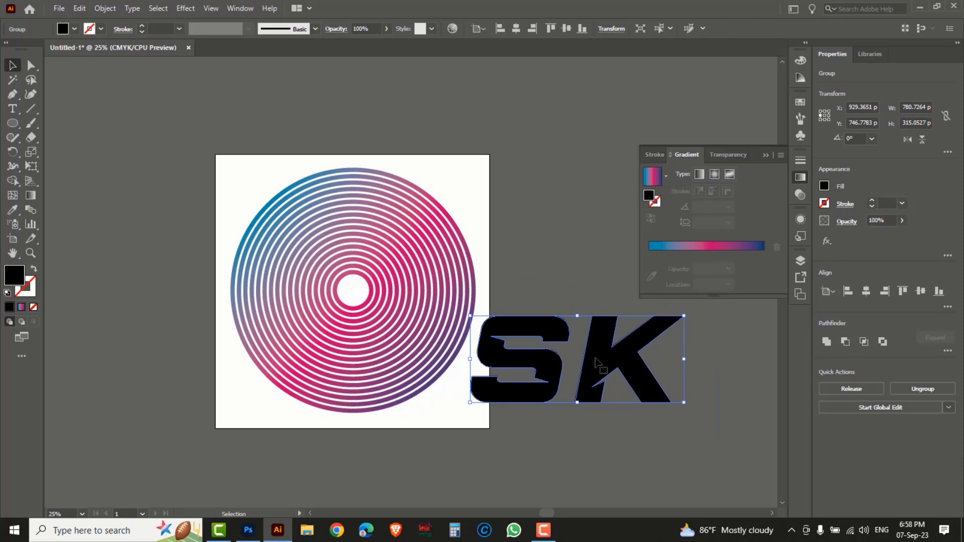
pyautogui.rightClick(596, 361)
pyautogui.click(626, 251)
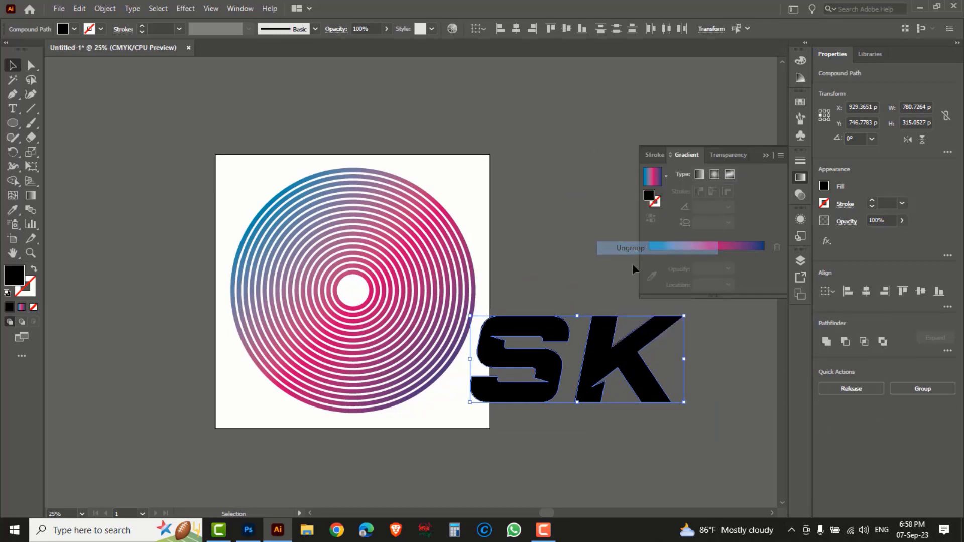
pyautogui.click(714, 364)
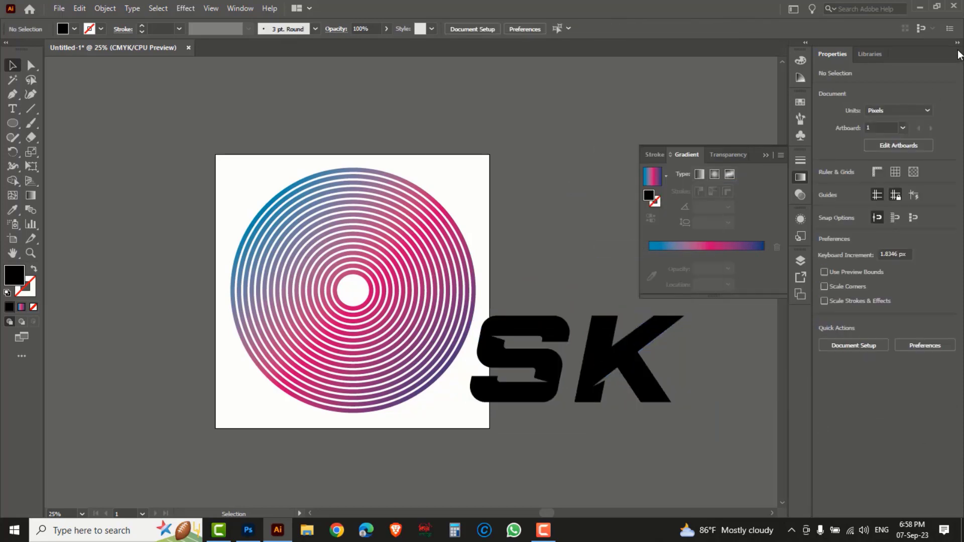
# Step: Collapse the Properties panel and move the outlined SK letters below and to the right of the artboard
pyautogui.click(957, 43)
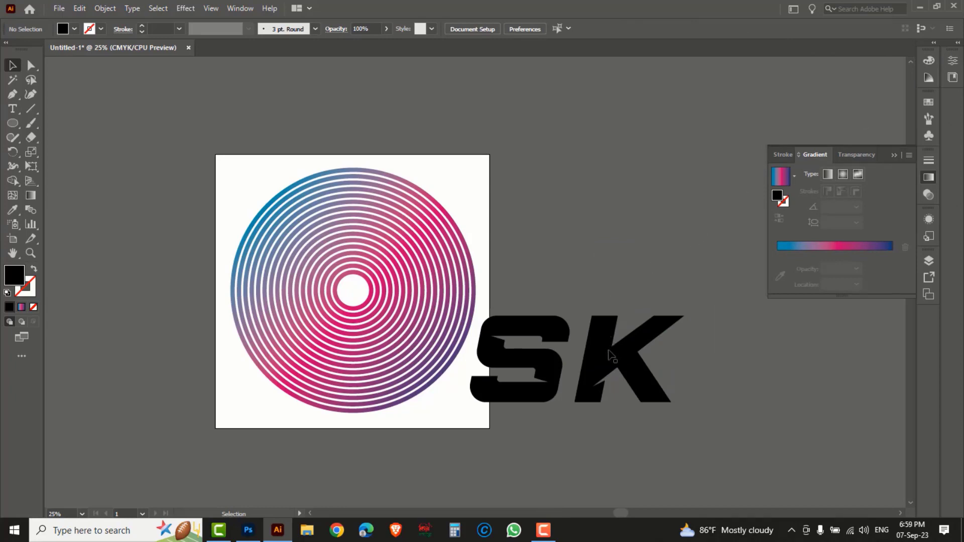
pyautogui.click(608, 372)
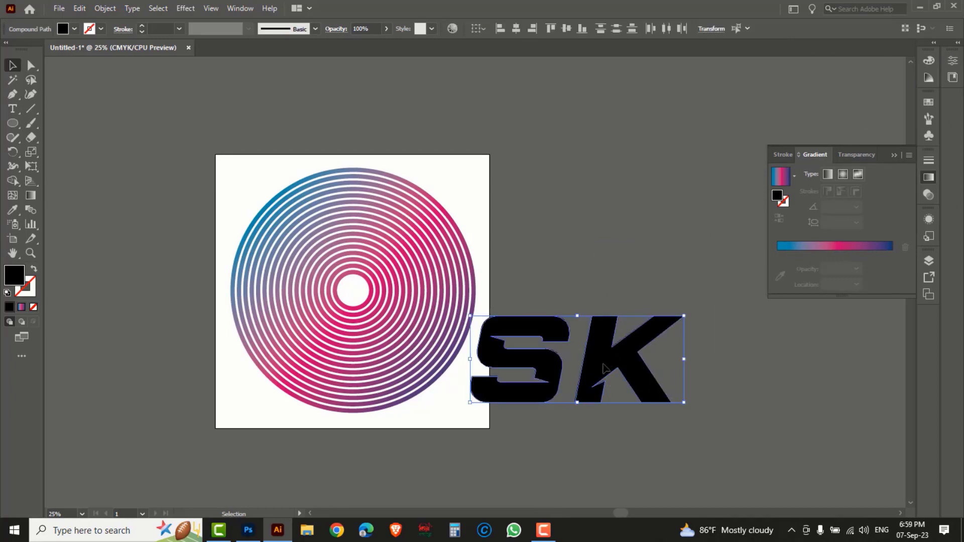
pyautogui.moveTo(604, 370); pyautogui.dragTo(663, 468)
pyautogui.click(587, 349)
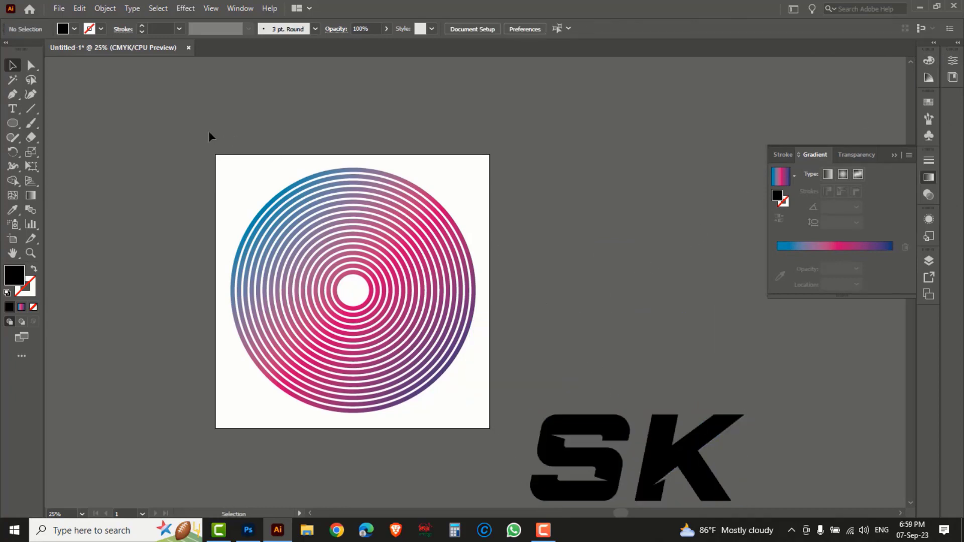
# Step: Group all the rings and place a duplicate of the group level with the original, just right of the artboard
pyautogui.moveTo(175, 134); pyautogui.dragTo(391, 338)
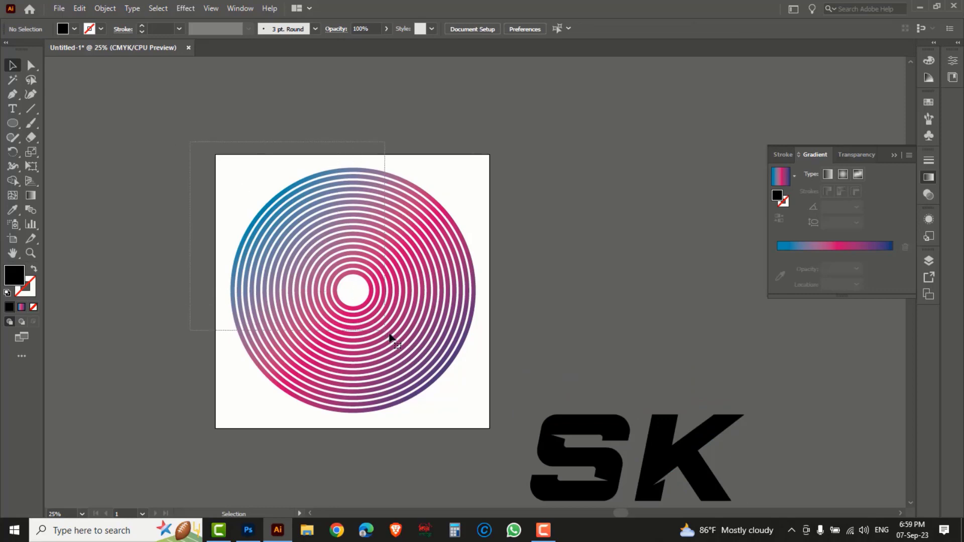
pyautogui.rightClick(336, 239)
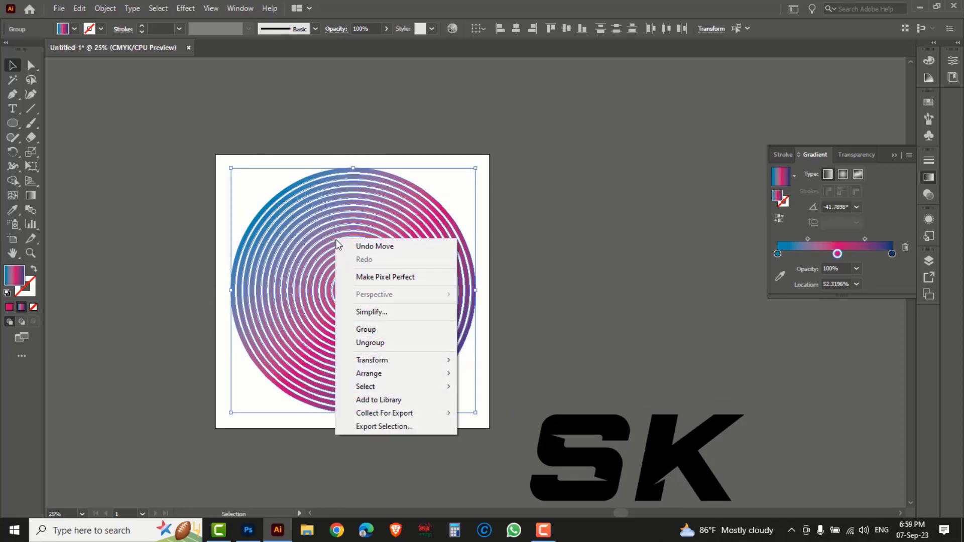
pyautogui.click(366, 330)
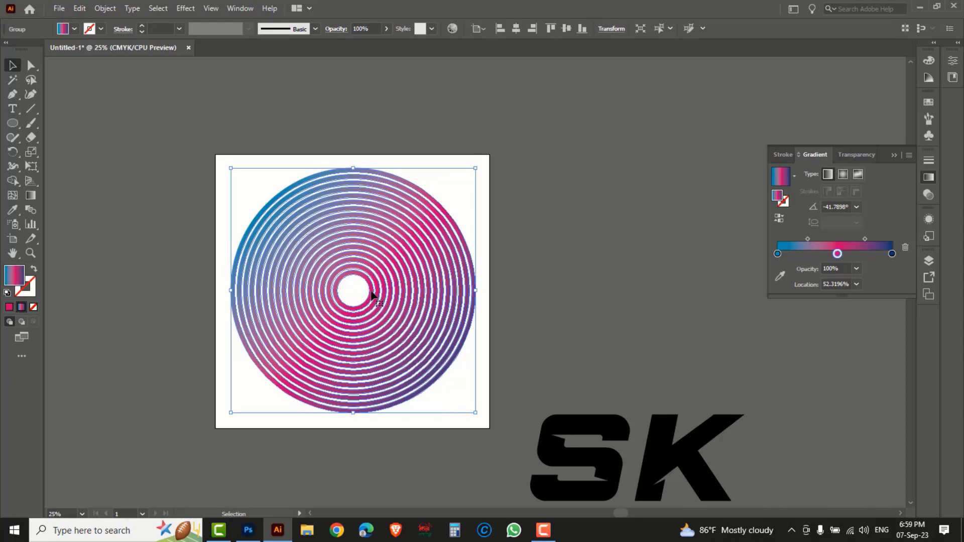
pyautogui.moveTo(371, 293); pyautogui.dragTo(637, 301)
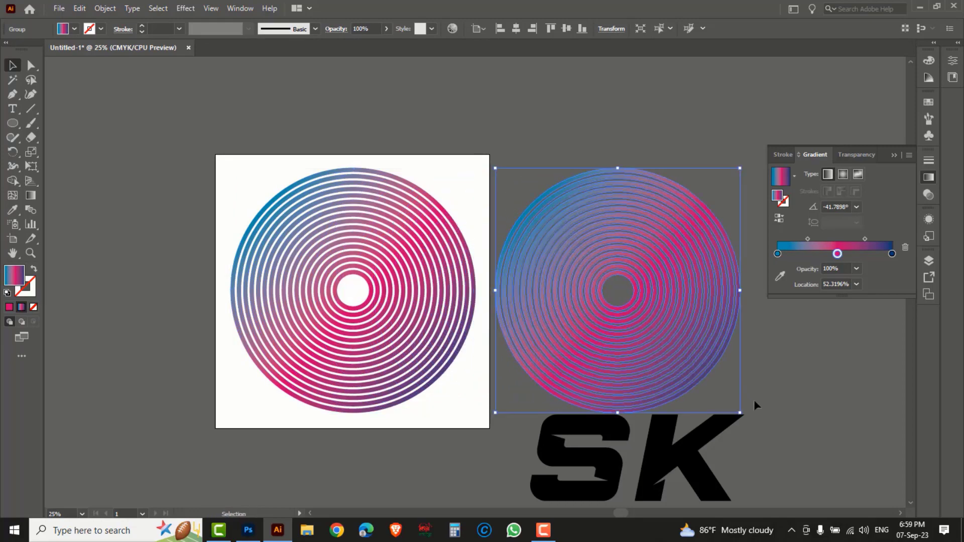
pyautogui.click(771, 448)
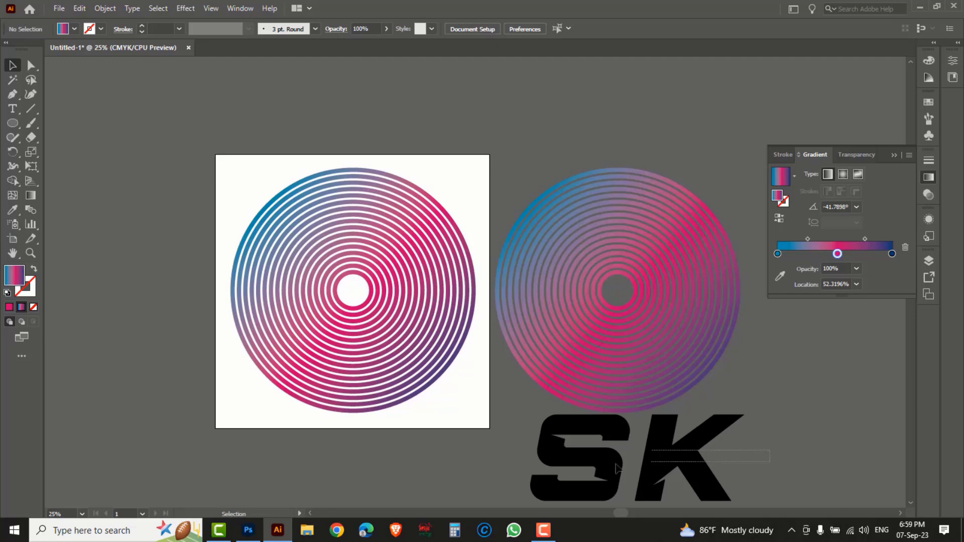
# Step: Enlarge the SK letters proportionally and move them up so the S sits centered over the artboard's rings
pyautogui.click(567, 475)
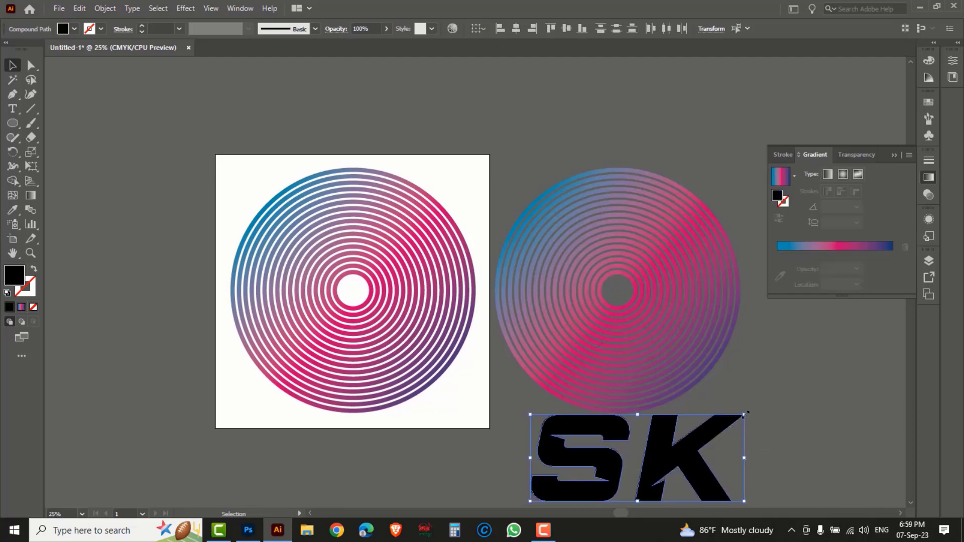
pyautogui.moveTo(744, 414); pyautogui.dragTo(847, 373)
pyautogui.moveTo(711, 442); pyautogui.dragTo(540, 269)
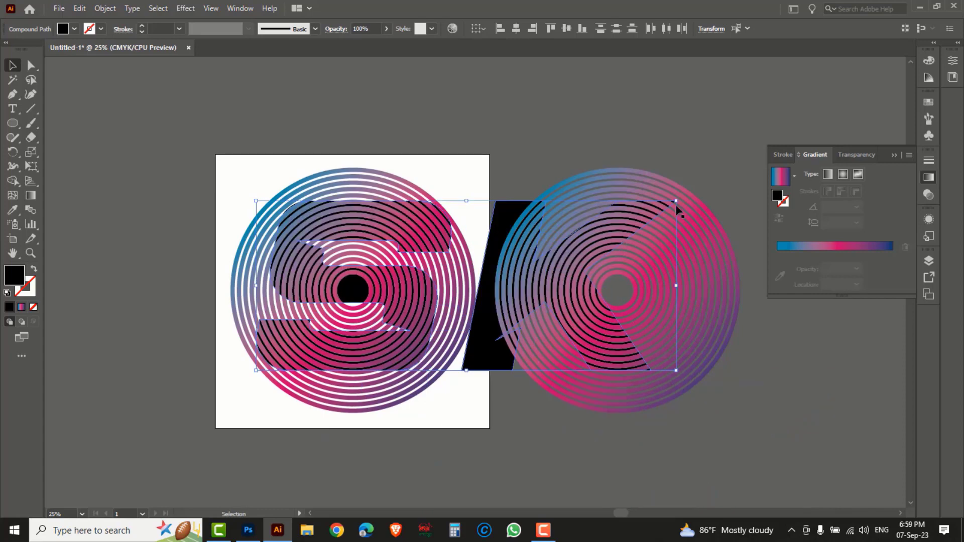
pyautogui.moveTo(675, 199); pyautogui.dragTo(666, 206)
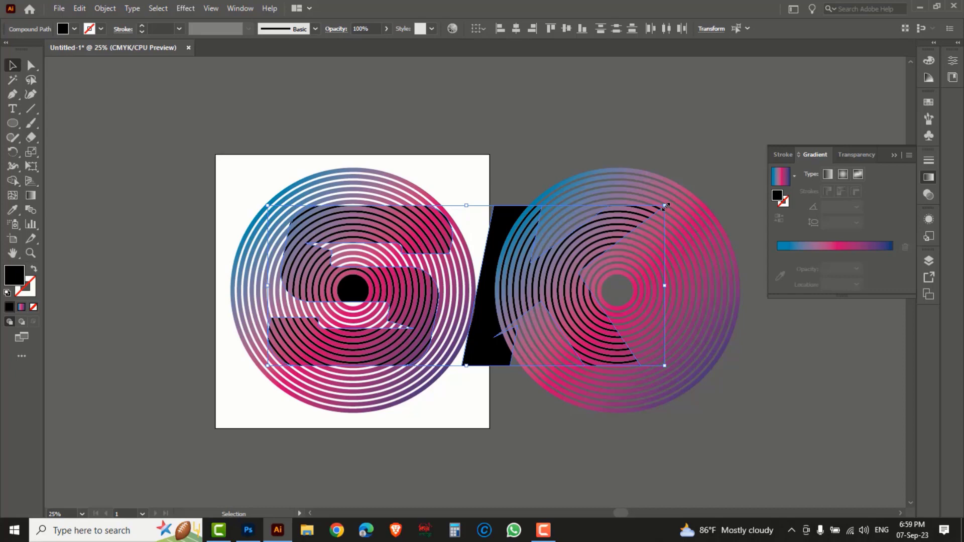
pyautogui.moveTo(348, 289); pyautogui.dragTo(348, 296)
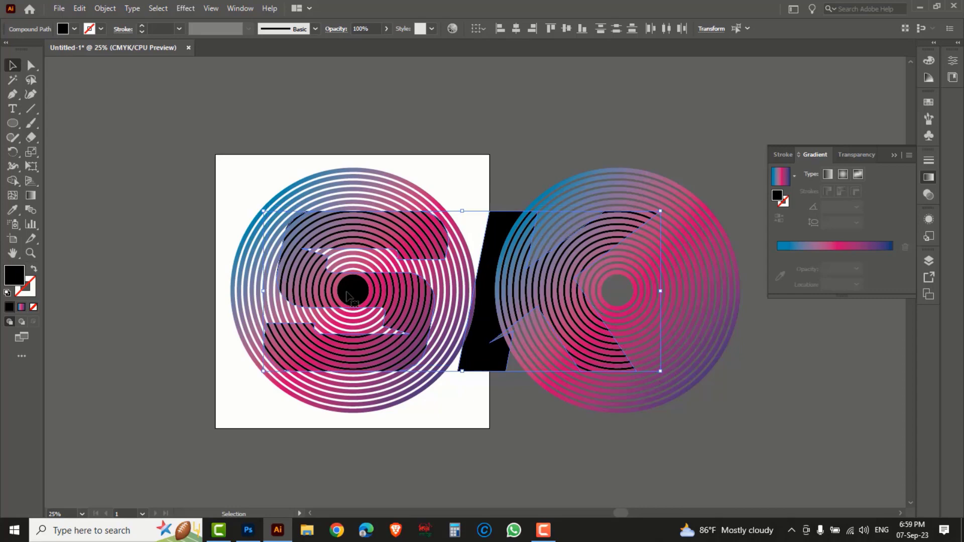
pyautogui.click(530, 430)
# Step: Move the K onto the duplicated rings so that it covers their center hole
pyautogui.click(488, 349)
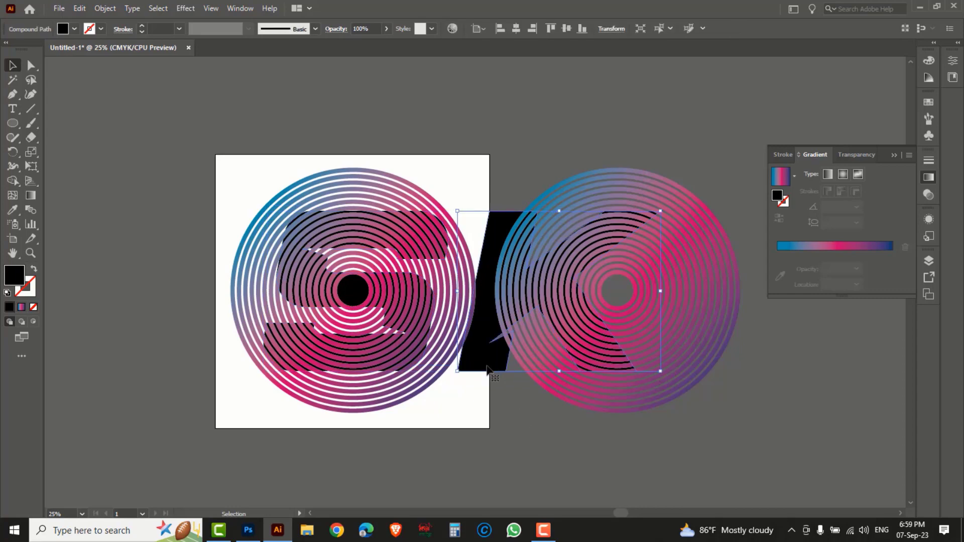
pyautogui.moveTo(487, 358); pyautogui.dragTo(552, 362)
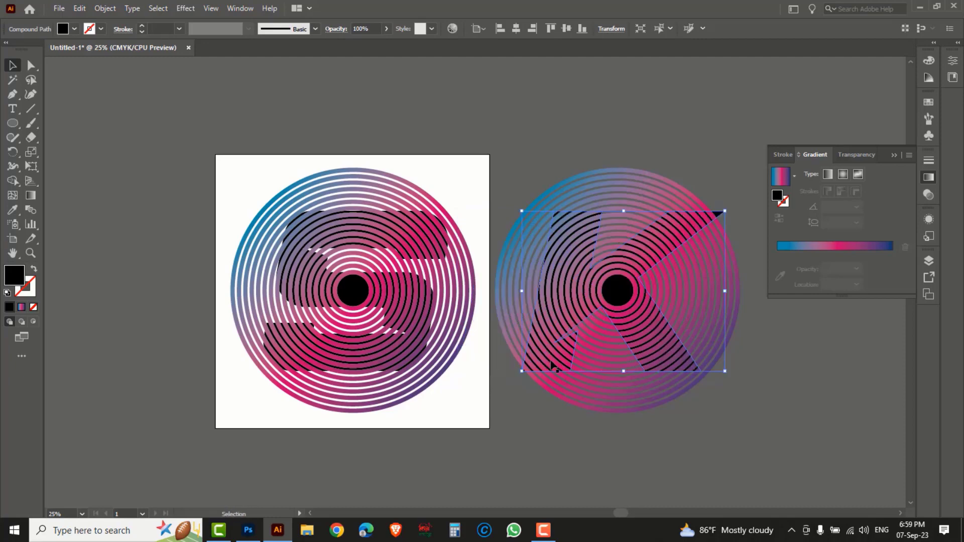
pyautogui.click(728, 191)
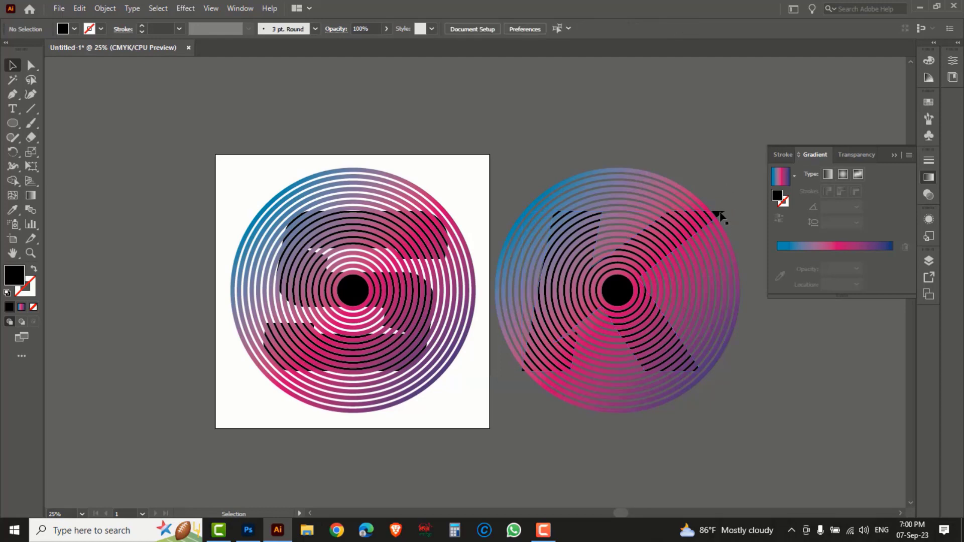
pyautogui.click(720, 216)
pyautogui.click(763, 351)
pyautogui.click(713, 310)
pyautogui.click(777, 372)
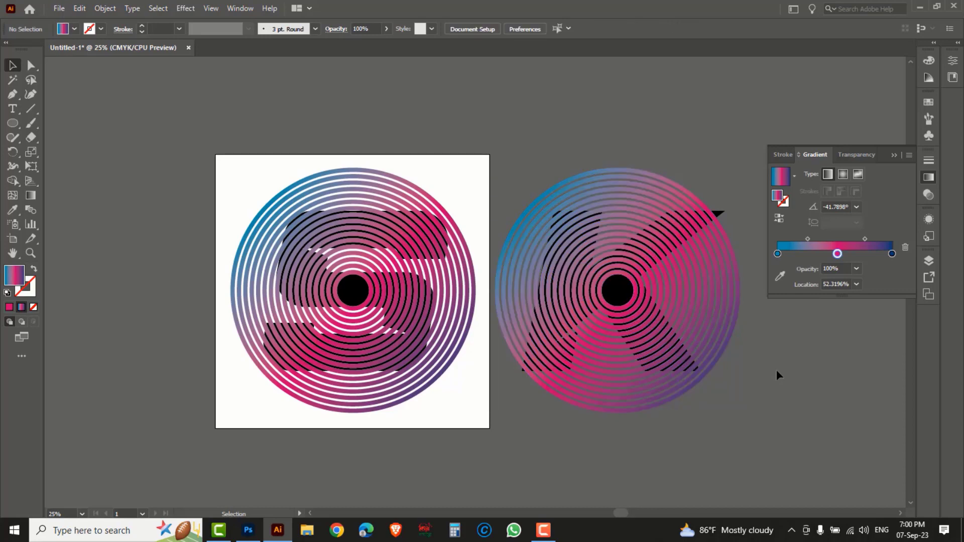
# Step: Select the S and K together and scale them down slightly from their shared center
pyautogui.click(615, 293)
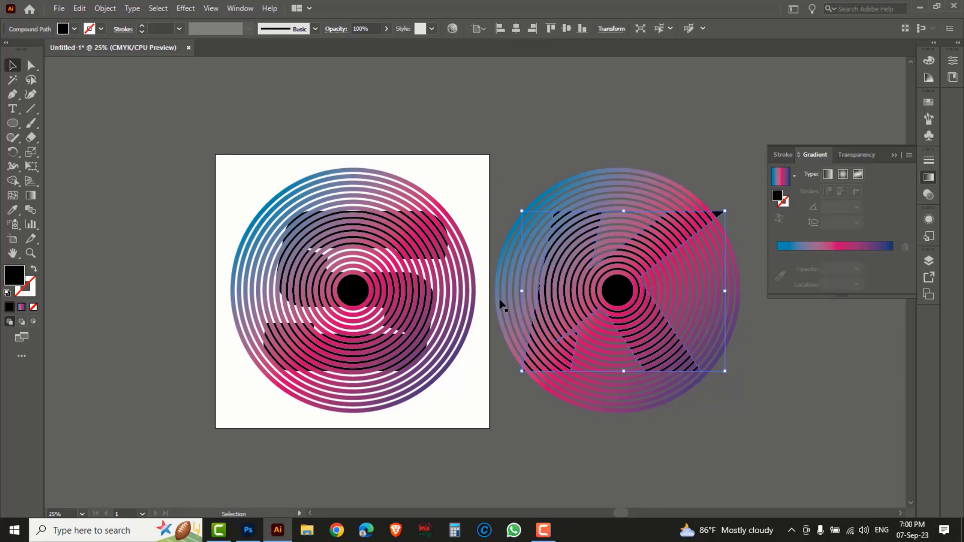
pyautogui.keyDown('shift'); pyautogui.click(352, 294); pyautogui.keyUp('shift')
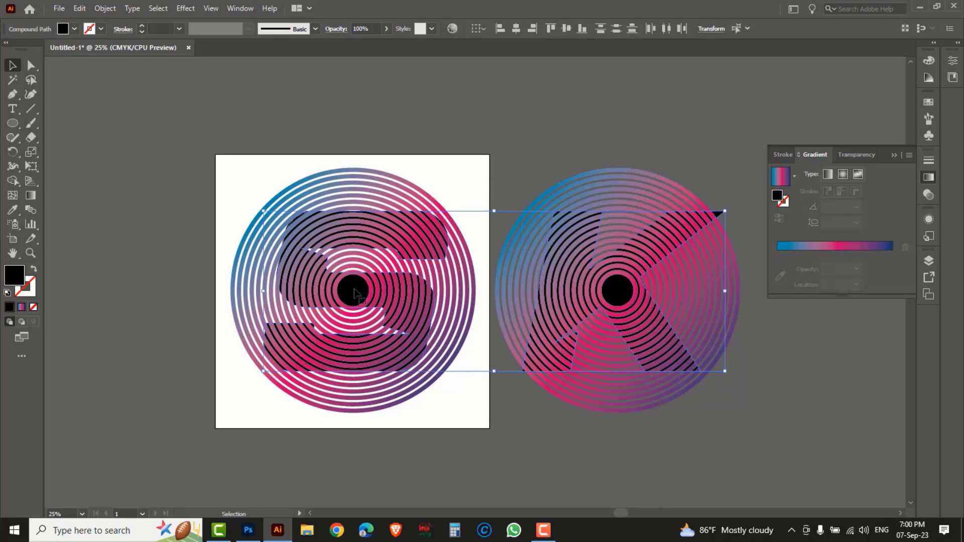
pyautogui.moveTo(724, 210); pyautogui.dragTo(702, 219)
pyautogui.click(773, 409)
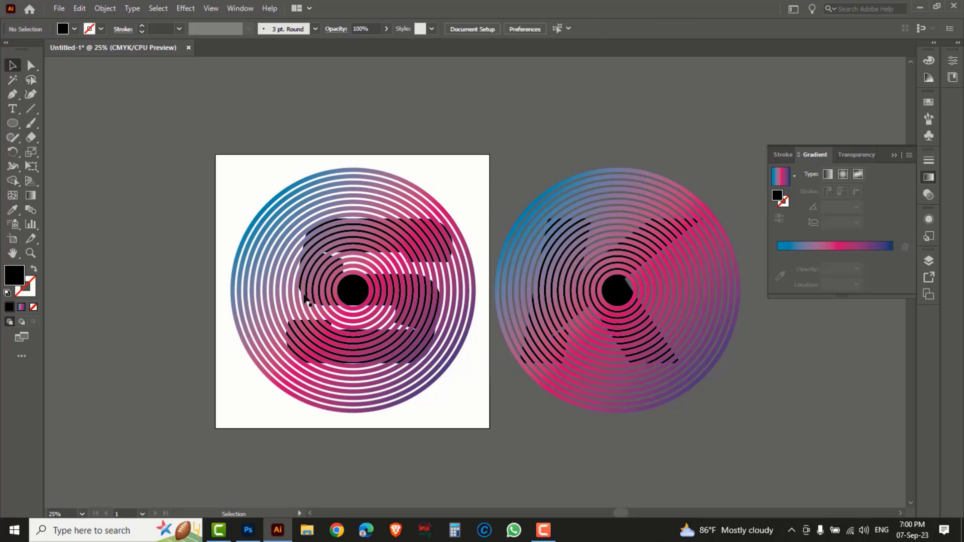
# Step: Recenter the S and the K horizontally, each over its own set of rings
pyautogui.click(353, 295)
pyautogui.moveTo(352, 295); pyautogui.dragTo(333, 294)
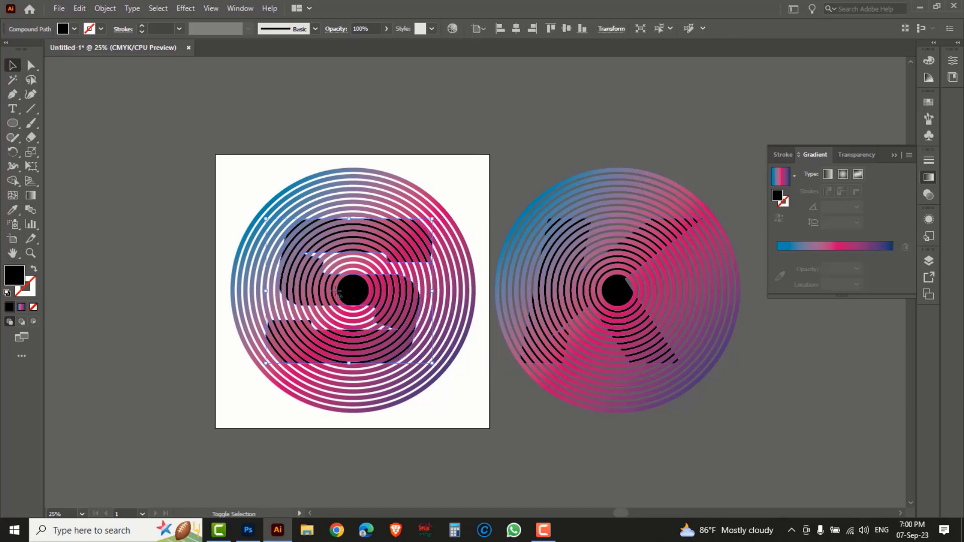
pyautogui.moveTo(621, 292); pyautogui.dragTo(629, 293)
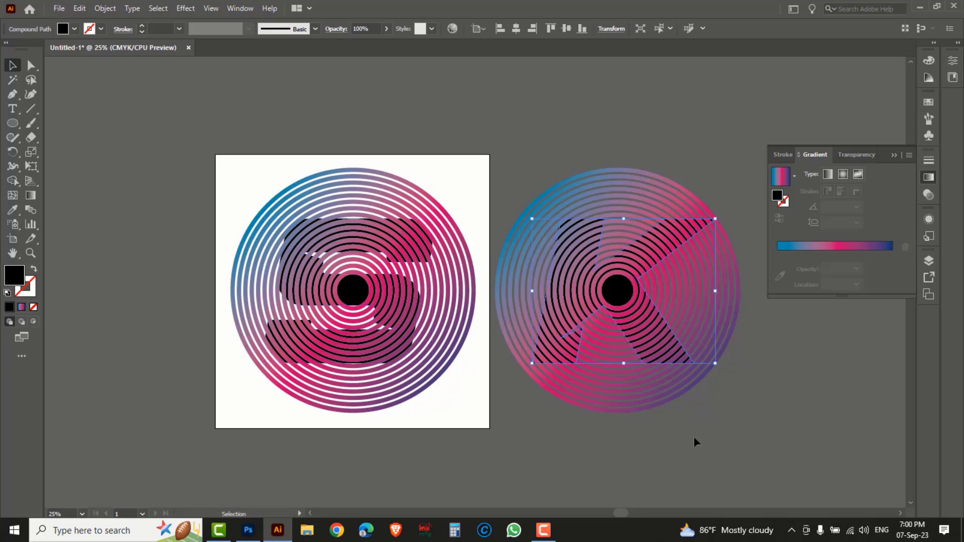
# Step: Select both letters with their rings and use Shape Builder to delete ring segments outside the S's upper side and in its lower notch
pyautogui.moveTo(171, 116); pyautogui.dragTo(743, 430)
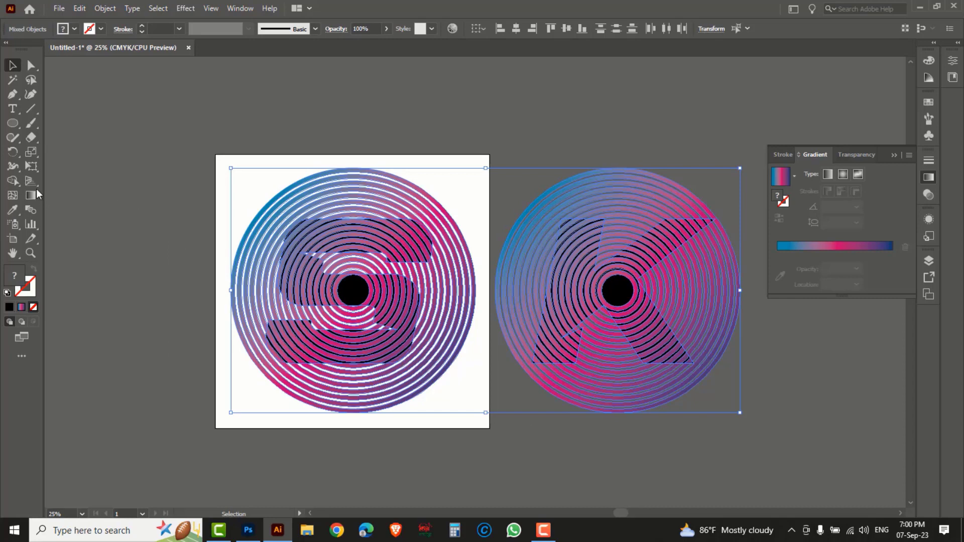
pyautogui.moveTo(13, 181); pyautogui.dragTo(38, 184)
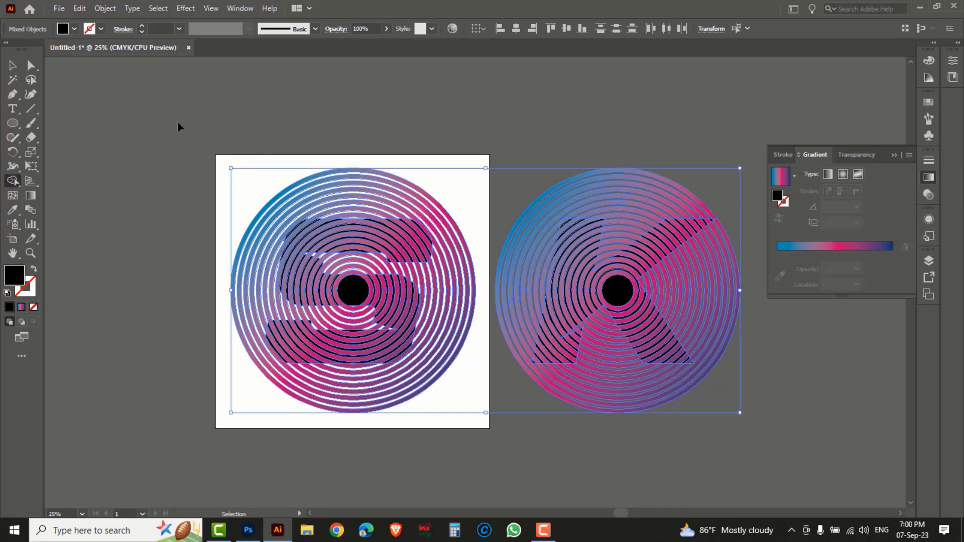
pyautogui.moveTo(175, 127); pyautogui.dragTo(747, 429)
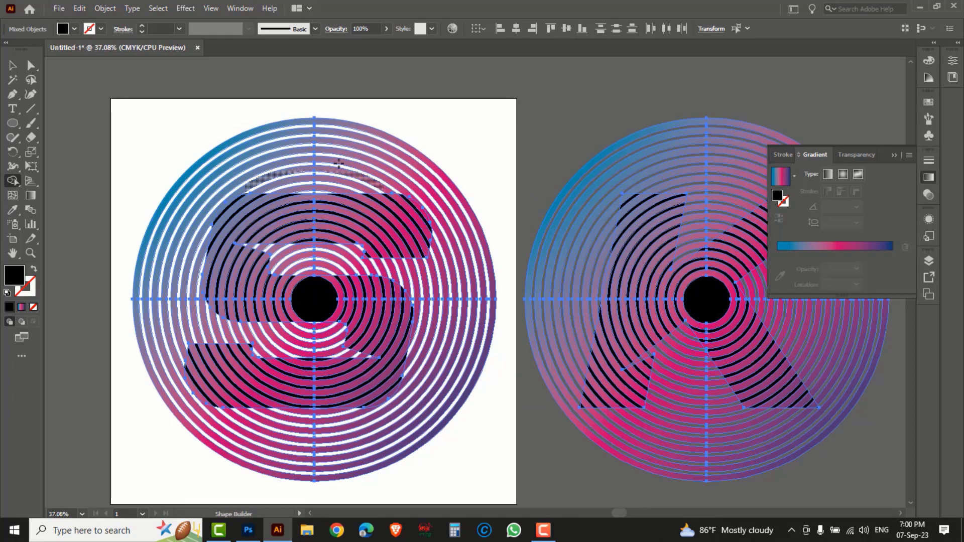
pyautogui.moveTo(279, 111)
pyautogui.mouseDown()
pyautogui.moveTo(305, 189)
pyautogui.moveTo(299, 164)
pyautogui.mouseUp()
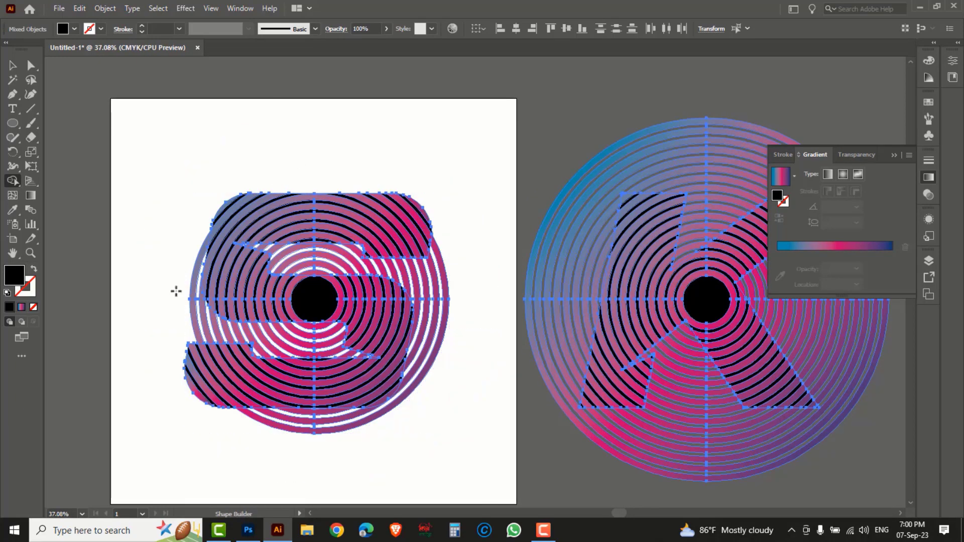
pyautogui.moveTo(170, 328)
pyautogui.mouseDown()
pyautogui.moveTo(331, 333)
pyautogui.moveTo(312, 336)
pyautogui.mouseUp()
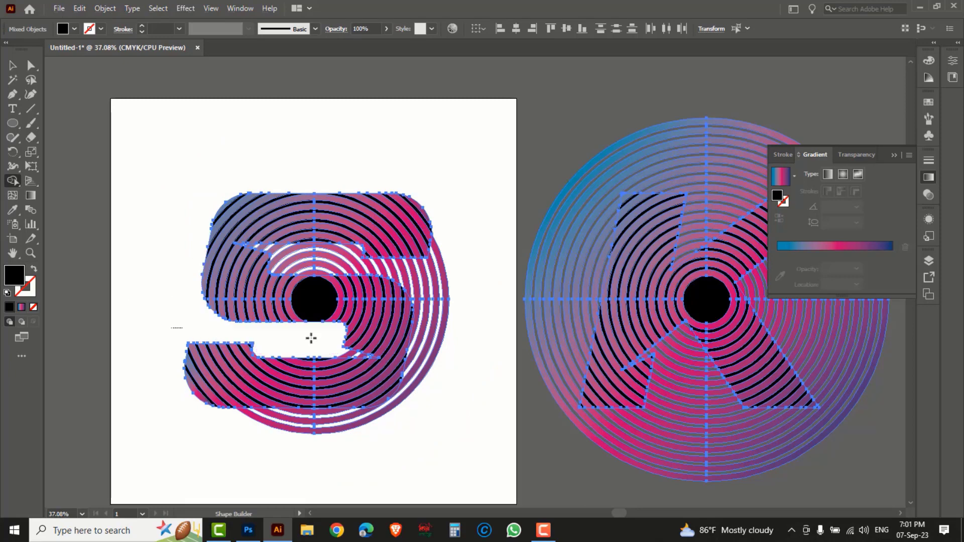
# Step: Delete the ring segments outside the S's lower and right edges and those in its upper notch with Shape Builder
pyautogui.moveTo(166, 149); pyautogui.dragTo(517, 452)
pyautogui.moveTo(466, 360); pyautogui.dragTo(505, 367)
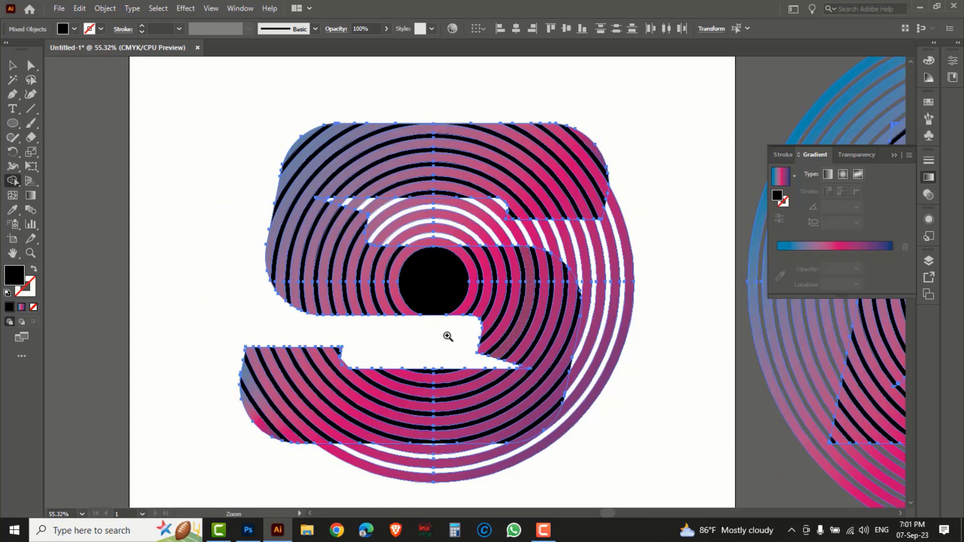
pyautogui.moveTo(447, 336); pyautogui.dragTo(575, 397)
pyautogui.moveTo(505, 280); pyautogui.dragTo(541, 286)
pyautogui.hotkey('ctrl', '-')
pyautogui.hotkey('ctrl', '-')
pyautogui.hotkey('ctrl', '-')
pyautogui.hotkey('ctrl', '-')
pyautogui.hotkey('ctrl', '-')
pyautogui.hotkey('ctrl', '-')
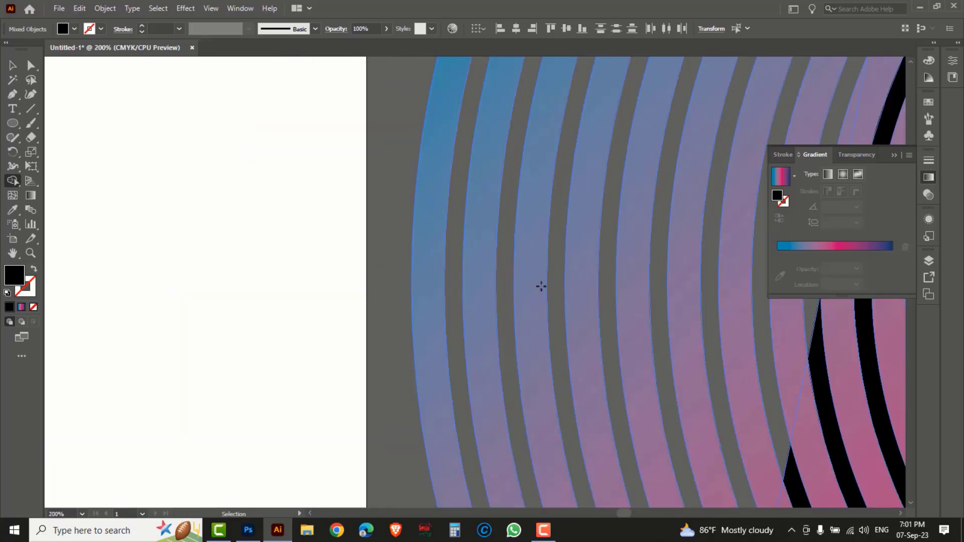
pyautogui.hotkey('ctrl', '-')
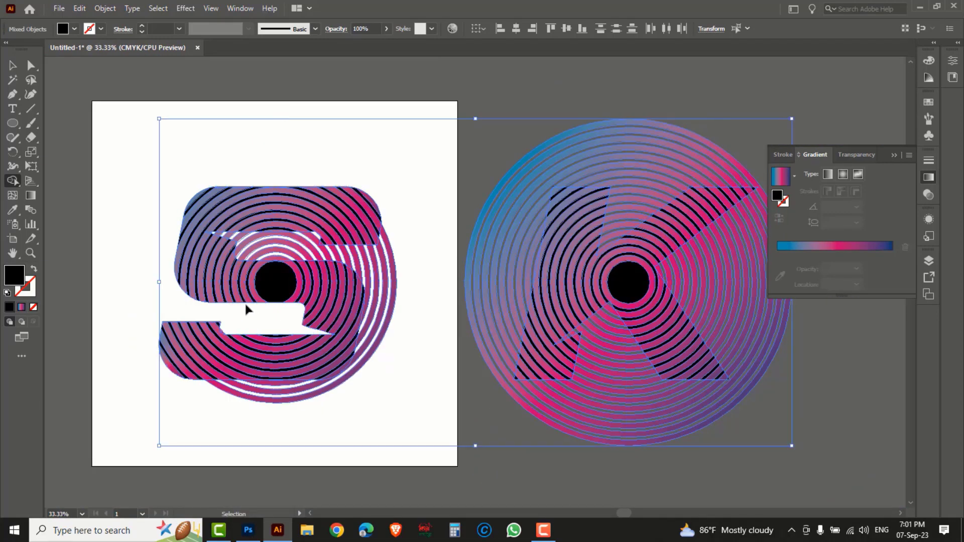
pyautogui.moveTo(292, 402)
pyautogui.mouseDown()
pyautogui.moveTo(301, 408)
pyautogui.moveTo(363, 387)
pyautogui.moveTo(371, 370)
pyautogui.mouseUp()
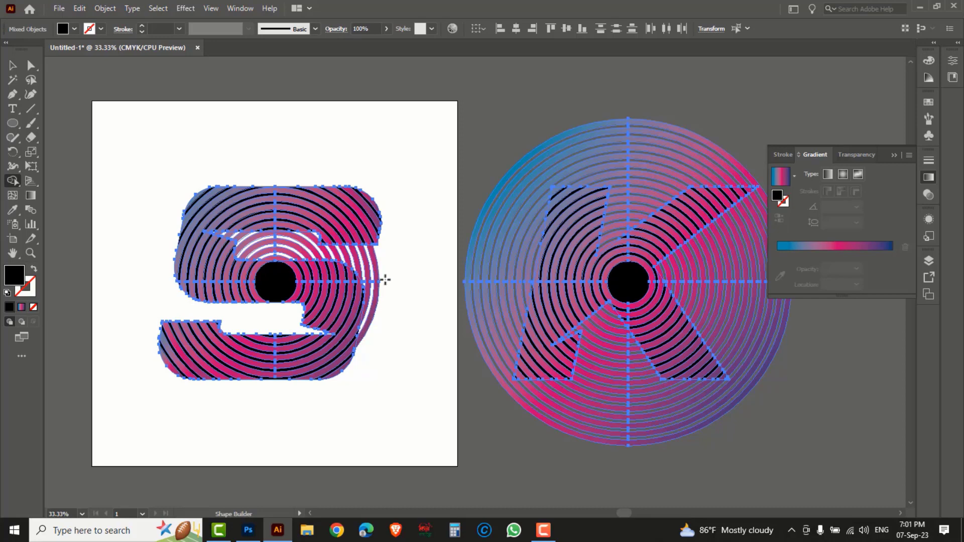
pyautogui.moveTo(342, 256); pyautogui.dragTo(278, 251)
# Step: Remove the leftover slivers in the S's upper notch and the ring piece above its black center disc
pyautogui.hotkey('ctrl', 'space')
pyautogui.moveTo(161, 168); pyautogui.dragTo(439, 370)
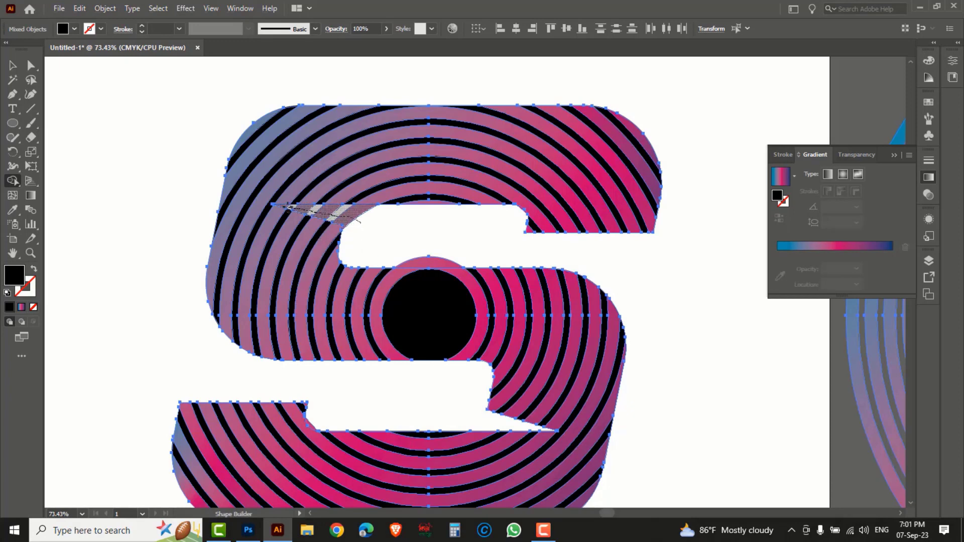
pyautogui.keyDown('alt'); pyautogui.click(332, 211); pyautogui.keyUp('alt')
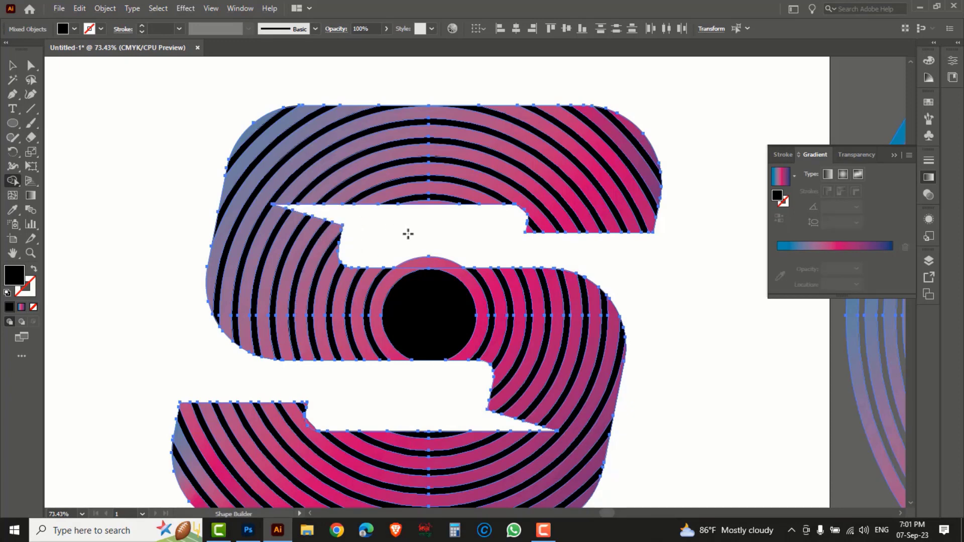
pyautogui.keyDown('alt'); pyautogui.click(435, 249); pyautogui.keyUp('alt')
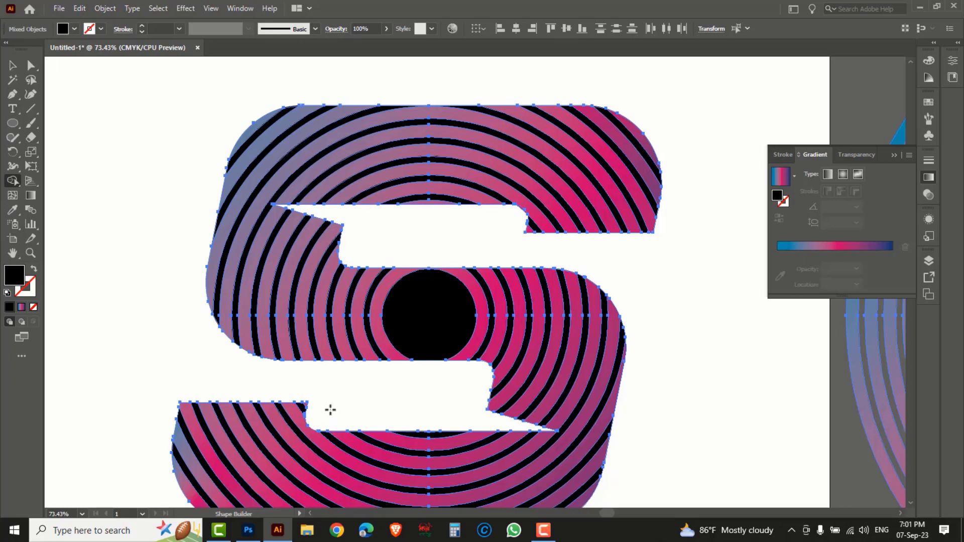
# Step: Delete all ring segments outside the K, between its legs, along both sides and between its upper arms, using Shape Builder
pyautogui.hotkey('ctrl', 'alt', 'space')
pyautogui.keyDown('ctrl'); pyautogui.keyDown('alt'); pyautogui.click(380, 385); pyautogui.keyUp('alt'); pyautogui.keyUp('ctrl')
pyautogui.keyDown('ctrl'); pyautogui.keyDown('alt'); pyautogui.click(469, 298); pyautogui.keyUp('alt'); pyautogui.keyUp('ctrl')
pyautogui.press('space')
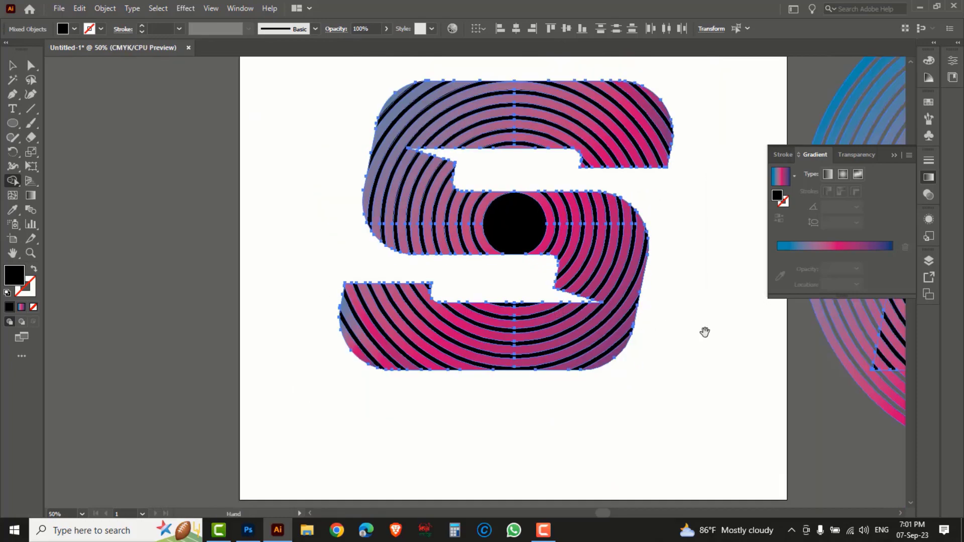
pyautogui.moveTo(705, 332); pyautogui.dragTo(312, 370)
pyautogui.moveTo(575, 348); pyautogui.dragTo(353, 336)
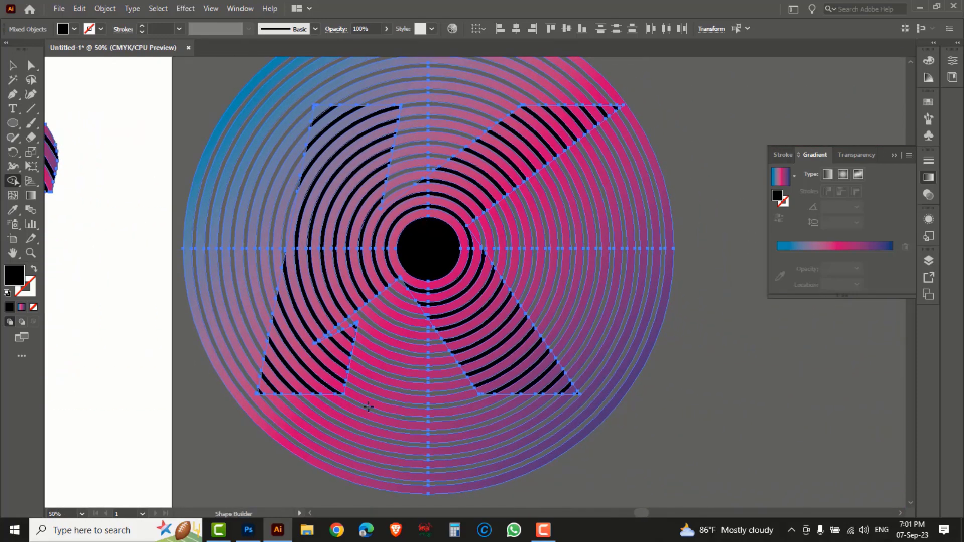
pyautogui.moveTo(350, 497)
pyautogui.mouseDown()
pyautogui.moveTo(376, 449)
pyautogui.moveTo(402, 284)
pyautogui.mouseUp()
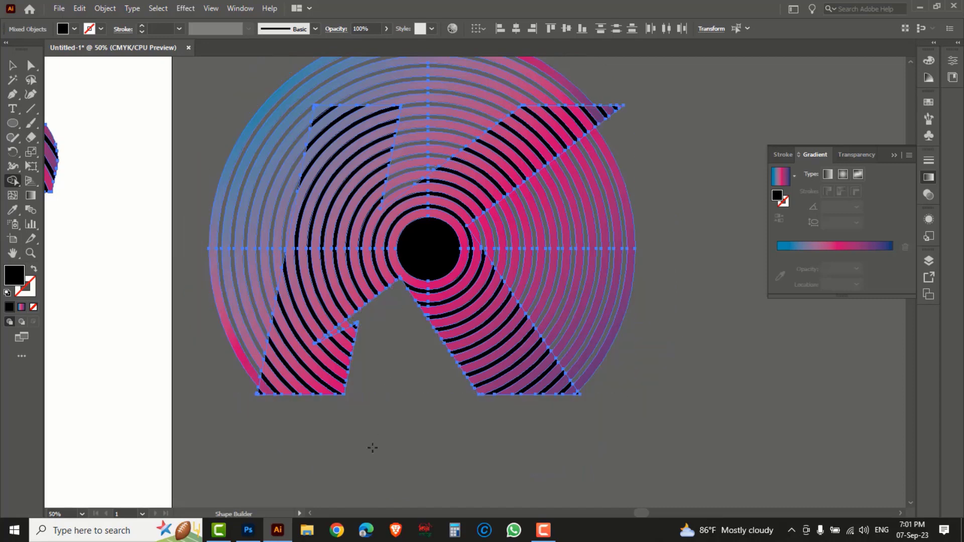
pyautogui.moveTo(214, 139)
pyautogui.mouseDown()
pyautogui.moveTo(291, 215)
pyautogui.moveTo(249, 204)
pyautogui.mouseUp()
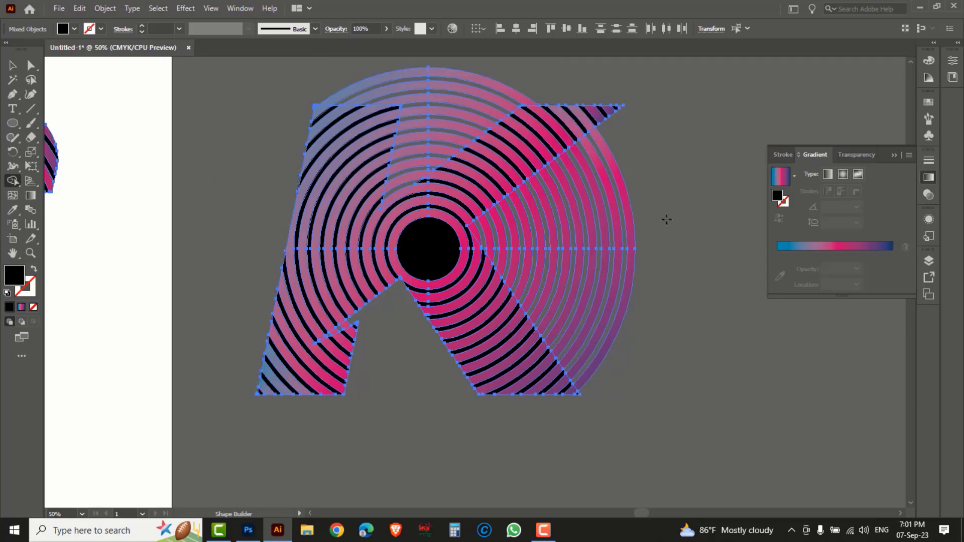
pyautogui.moveTo(667, 219)
pyautogui.mouseDown()
pyautogui.moveTo(528, 233)
pyautogui.moveTo(472, 227)
pyautogui.mouseUp()
pyautogui.moveTo(473, 65); pyautogui.dragTo(393, 197)
# Step: Remove the remaining ring slivers from the narrow wedge in the K's lower stem, down to its pointed tip
pyautogui.hotkey('ctrl', 'space')
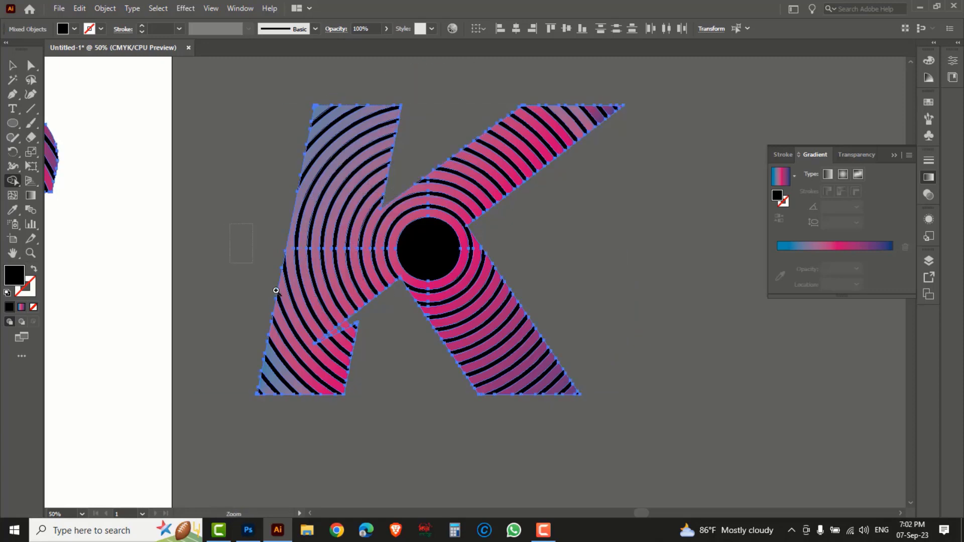
pyautogui.moveTo(276, 290); pyautogui.dragTo(439, 387)
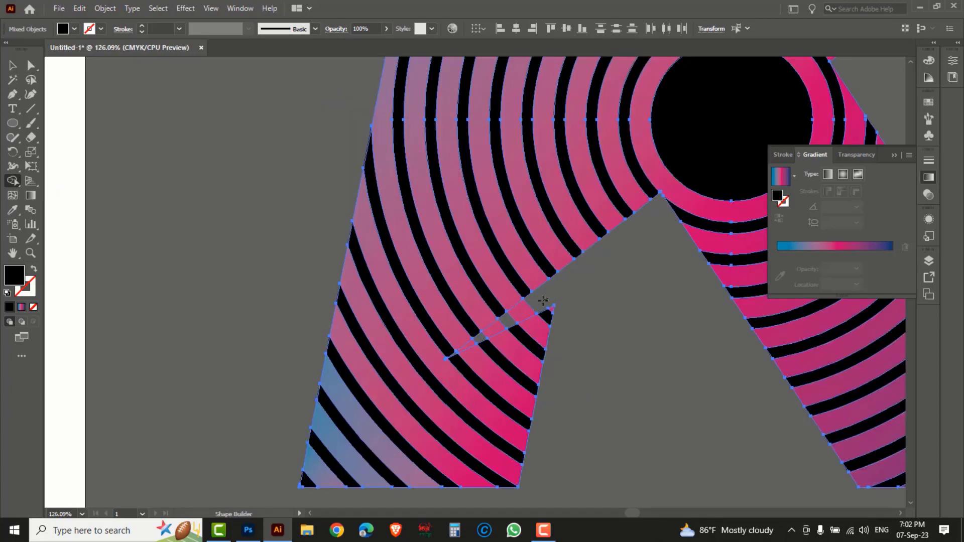
pyautogui.moveTo(543, 301); pyautogui.dragTo(472, 346)
pyautogui.hotkey('ctrl', 'space')
pyautogui.moveTo(409, 302); pyautogui.dragTo(521, 398)
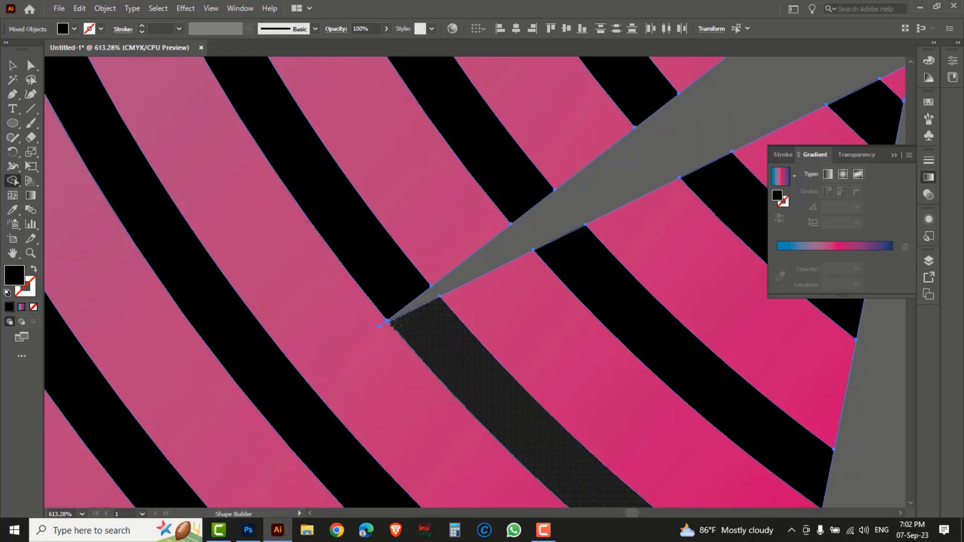
# Step: Select the entire trimmed K and move it horizontally until it sits close beside the S
pyautogui.hotkey('ctrl', 'alt', 'space')
pyautogui.keyDown('ctrl'); pyautogui.keyDown('alt'); pyautogui.click(459, 327); pyautogui.keyUp('alt'); pyautogui.keyUp('ctrl')
pyautogui.keyDown('ctrl'); pyautogui.keyDown('alt'); pyautogui.click(459, 327); pyautogui.keyUp('alt'); pyautogui.keyUp('ctrl')
pyautogui.keyDown('ctrl'); pyautogui.keyDown('alt'); pyautogui.click(459, 327); pyautogui.keyUp('alt'); pyautogui.keyUp('ctrl')
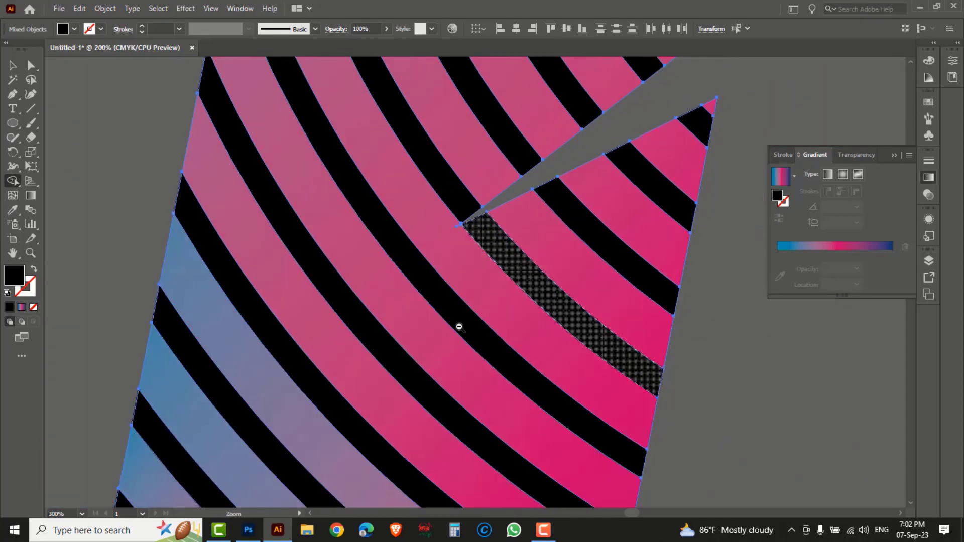
pyautogui.keyDown('ctrl'); pyautogui.keyDown('alt'); pyautogui.click(459, 327); pyautogui.keyUp('alt'); pyautogui.keyUp('ctrl')
pyautogui.keyDown('ctrl'); pyautogui.keyDown('alt'); pyautogui.click(459, 327); pyautogui.keyUp('alt'); pyautogui.keyUp('ctrl')
pyautogui.keyDown('ctrl'); pyautogui.keyDown('alt'); pyautogui.click(459, 326); pyautogui.keyUp('alt'); pyautogui.keyUp('ctrl')
pyautogui.keyDown('ctrl'); pyautogui.keyDown('alt'); pyautogui.click(458, 327); pyautogui.keyUp('alt'); pyautogui.keyUp('ctrl')
pyautogui.keyDown('ctrl'); pyautogui.keyDown('alt'); pyautogui.click(459, 327); pyautogui.keyUp('alt'); pyautogui.keyUp('ctrl')
pyautogui.keyDown('ctrl'); pyautogui.keyDown('alt'); pyautogui.click(459, 327); pyautogui.keyUp('alt'); pyautogui.keyUp('ctrl')
pyautogui.press('space')
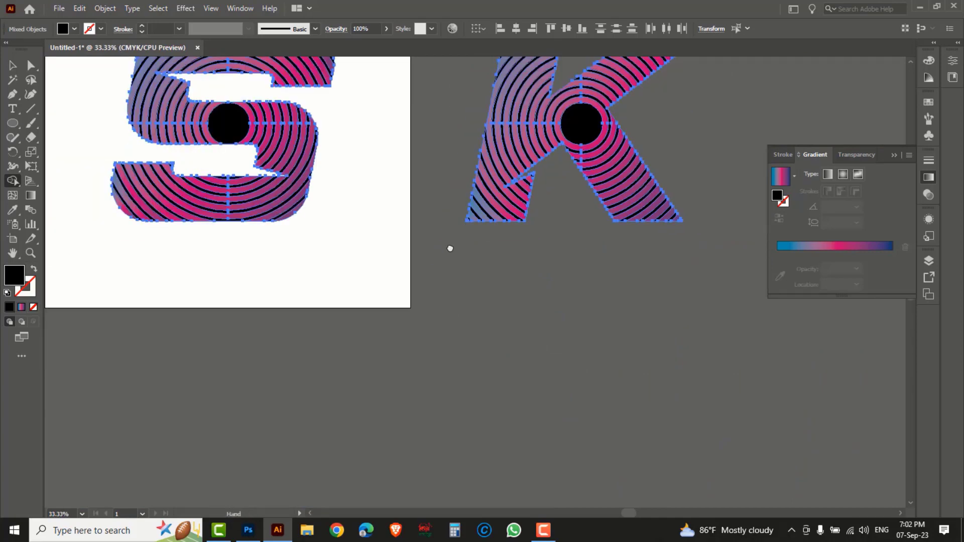
pyautogui.moveTo(450, 247); pyautogui.dragTo(483, 367)
pyautogui.press('v')
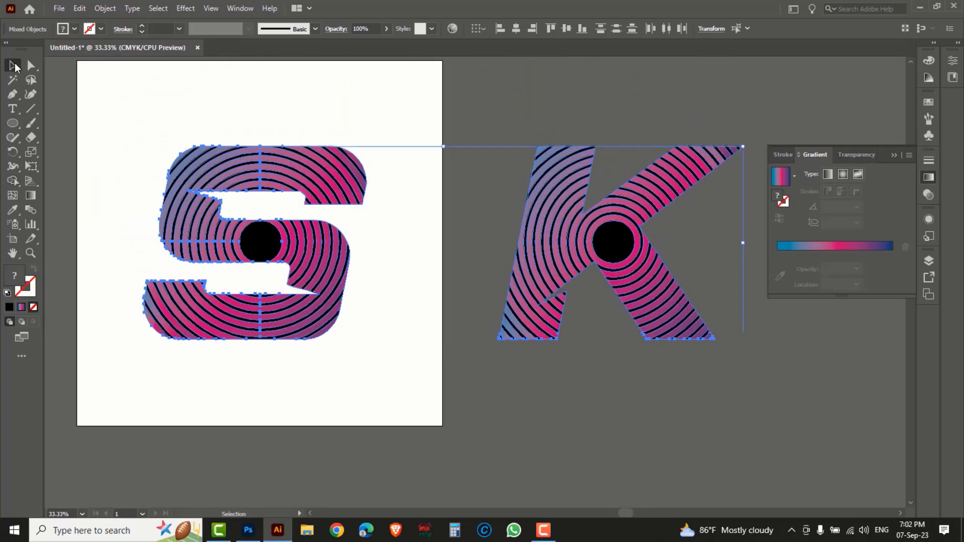
pyautogui.click(523, 153)
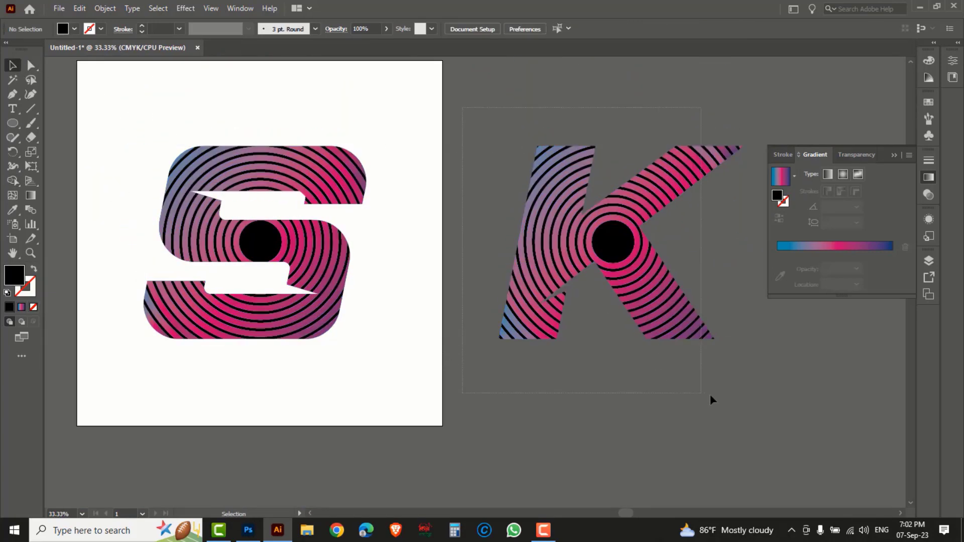
pyautogui.moveTo(710, 396); pyautogui.dragTo(740, 403)
pyautogui.moveTo(666, 301); pyautogui.dragTo(531, 302)
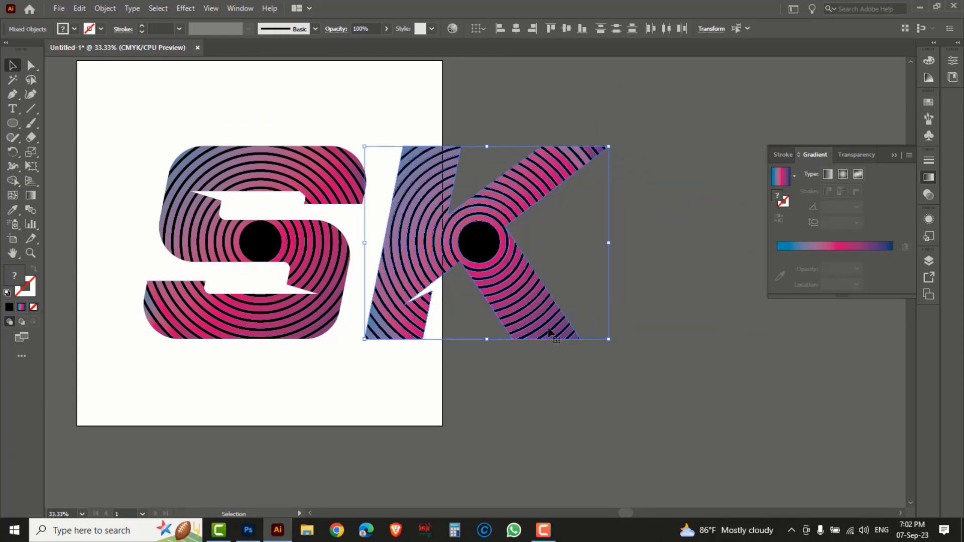
# Step: Select the S and K together, scale them down proportionally and center them on the artboard
pyautogui.moveTo(673, 399); pyautogui.dragTo(98, 113)
pyautogui.press('space')
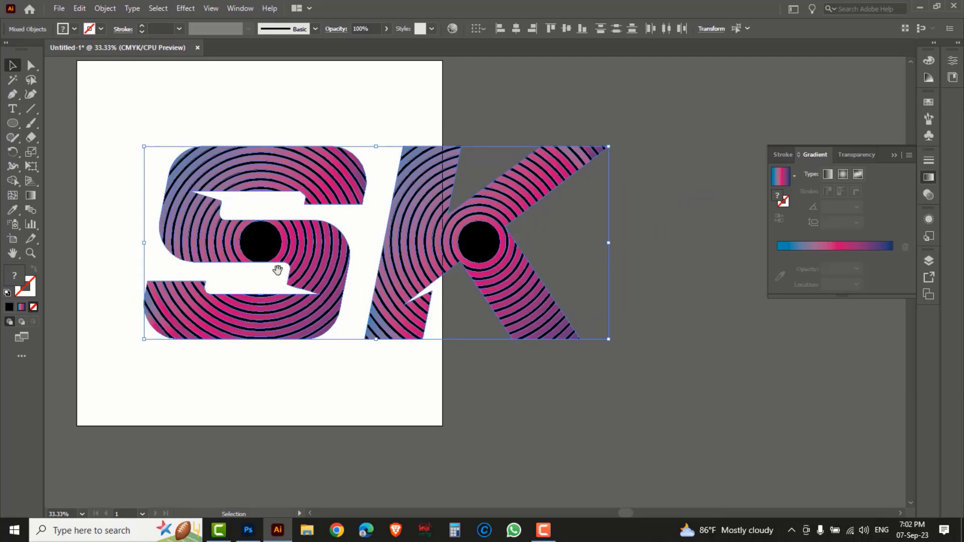
pyautogui.moveTo(277, 272); pyautogui.dragTo(337, 291)
pyautogui.moveTo(668, 360); pyautogui.dragTo(579, 321)
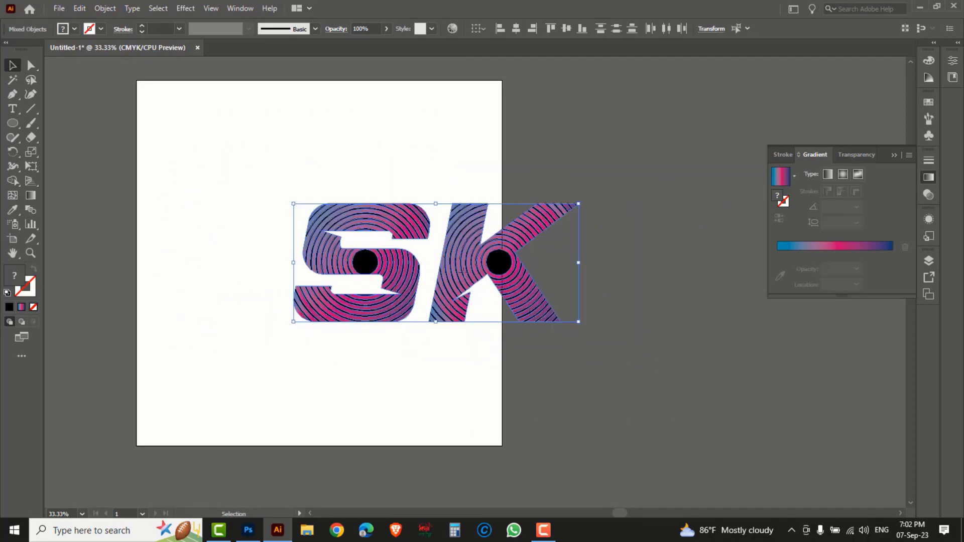
pyautogui.moveTo(520, 310); pyautogui.dragTo(419, 310)
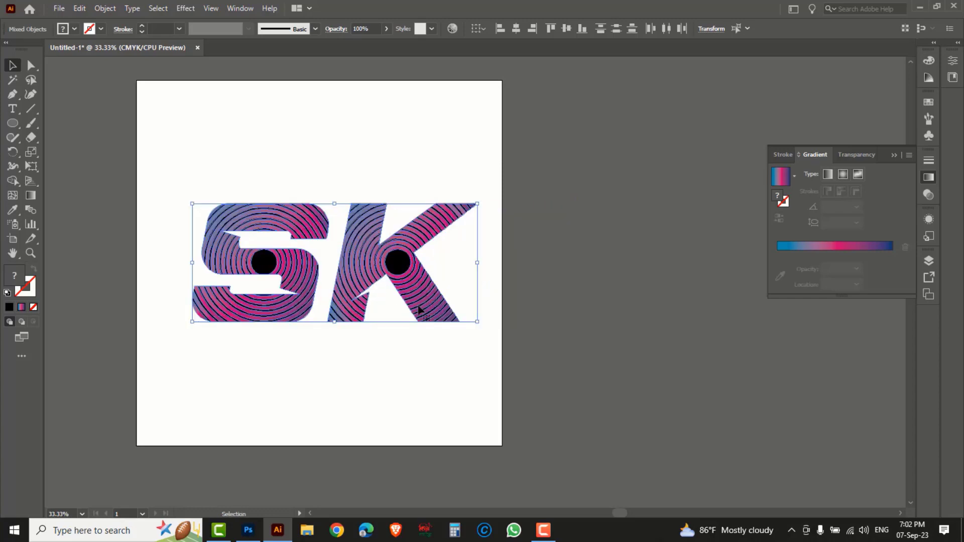
pyautogui.moveTo(377, 277); pyautogui.dragTo(371, 277)
pyautogui.click(544, 332)
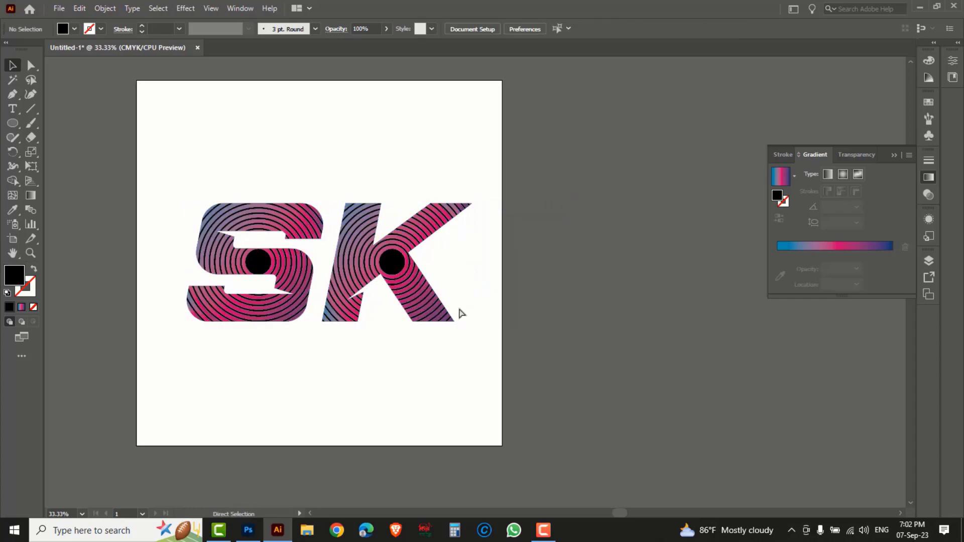
# Step: Apply Offset Path with a -1.5 px offset to the K's gradient ring group and cut the offset paths to the clipboard
pyautogui.hotkey('ctrl', 'space')
pyautogui.moveTo(146, 160); pyautogui.dragTo(545, 379)
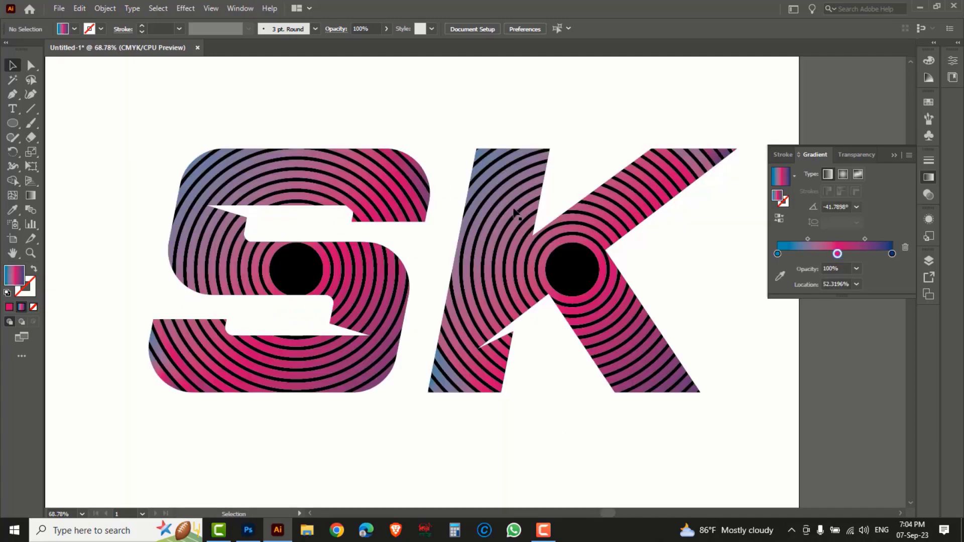
pyautogui.hotkey('ctrl', 'space')
pyautogui.click(517, 264)
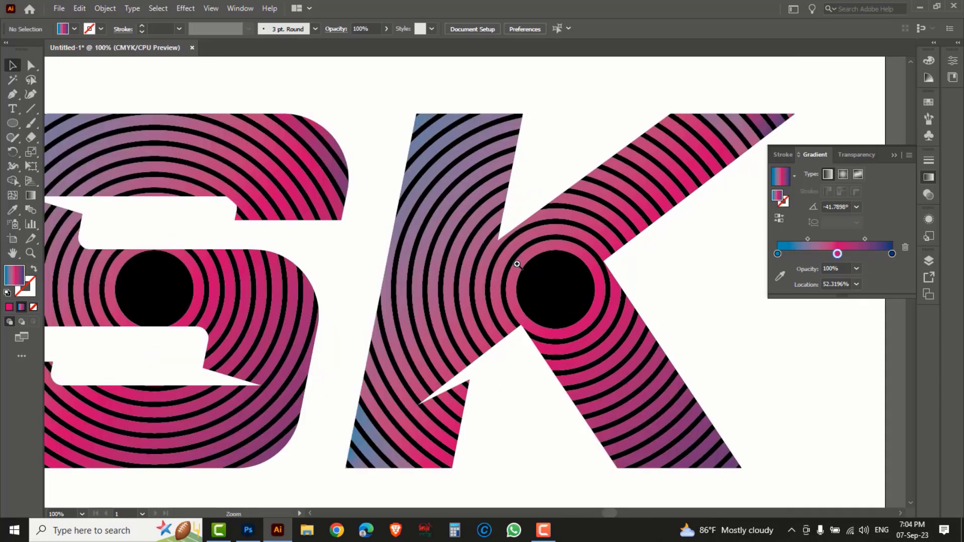
pyautogui.click(438, 260)
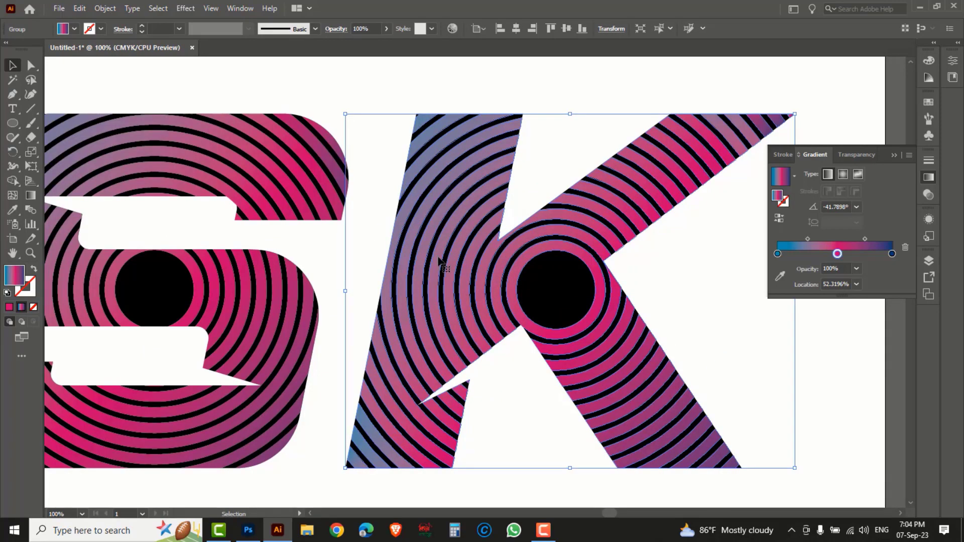
pyautogui.press('a')
pyautogui.hotkey('ctrl', 'alt', 'o')
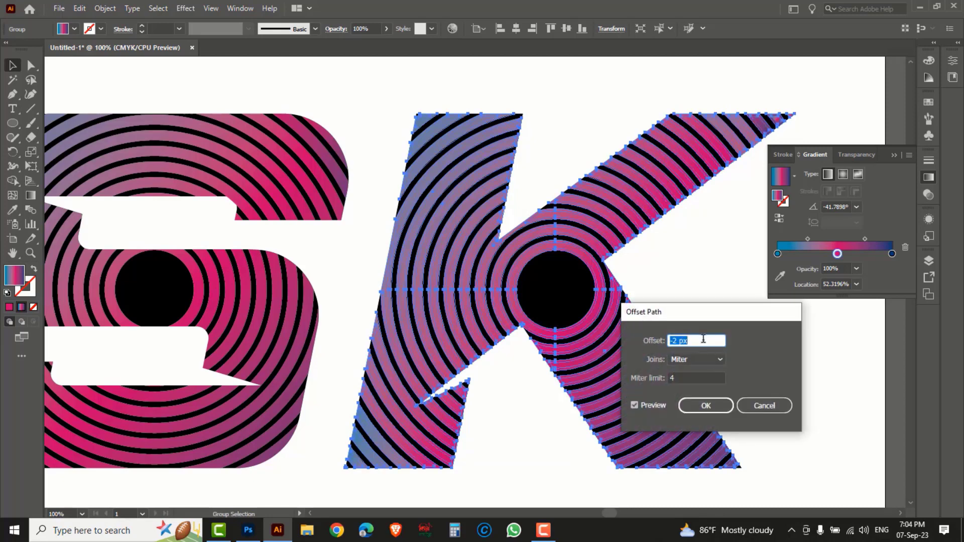
pyautogui.press('Down')
pyautogui.press('Up')
pyautogui.press('Up')
pyautogui.press('Down')
pyautogui.moveTo(702, 341); pyautogui.dragTo(620, 338)
pyautogui.write('-')
pyautogui.click(637, 406)
pyautogui.click(637, 405)
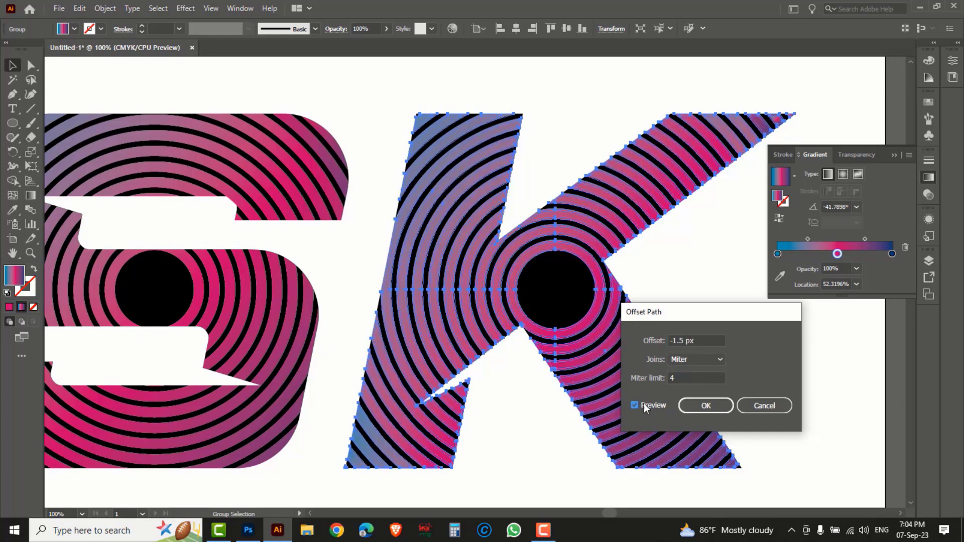
pyautogui.click(704, 406)
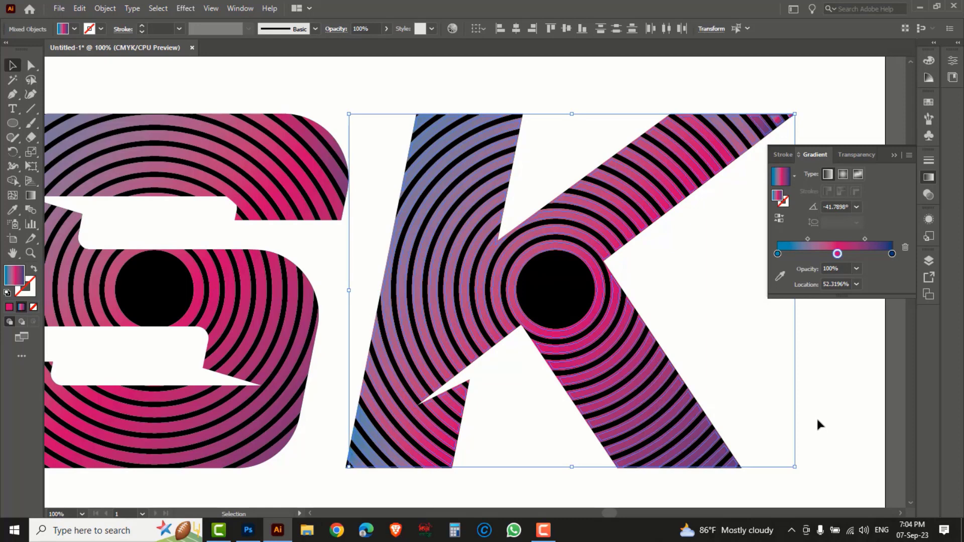
pyautogui.press('a')
pyautogui.hotkey('ctrl', 'x')
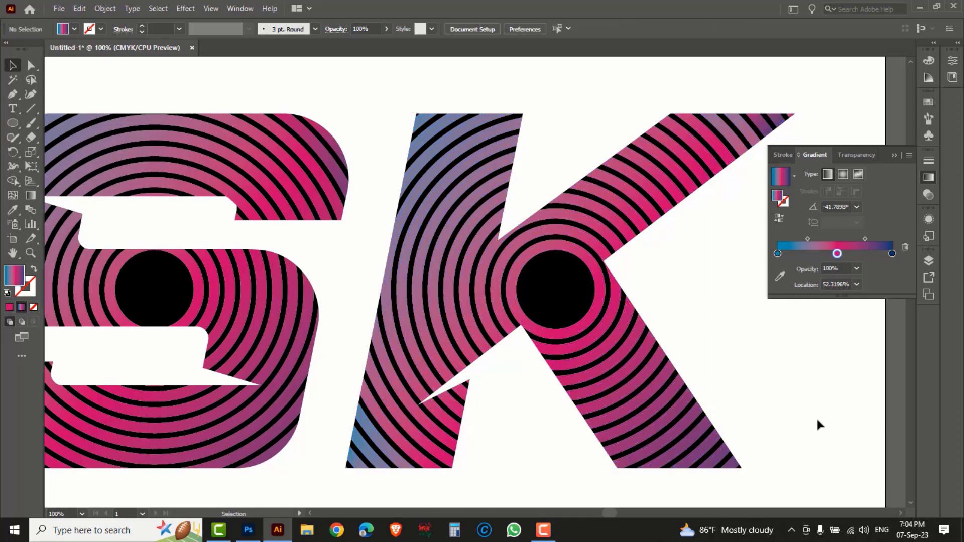
# Step: Delete the K's original gradient ring group and paste the cut offset rings in front of the black K
pyautogui.click(590, 240)
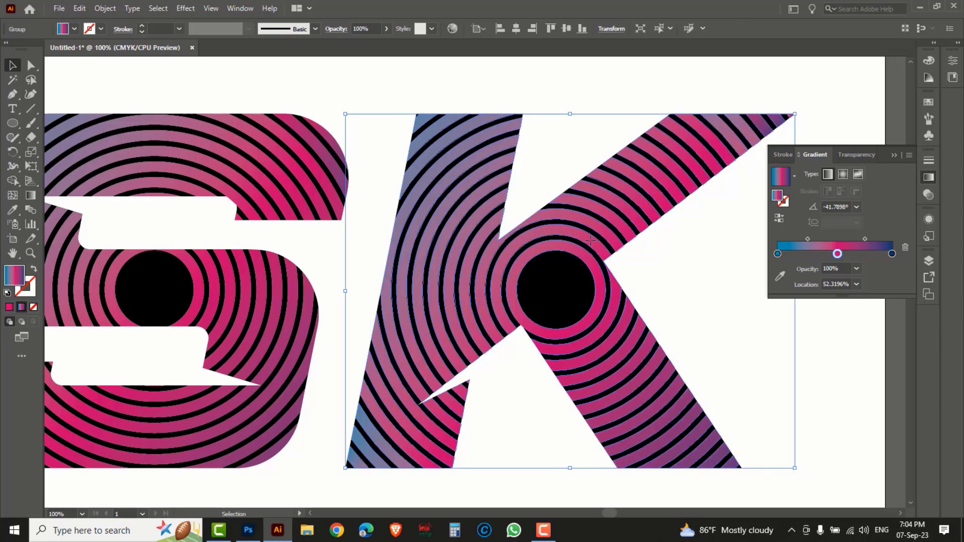
pyautogui.hotkey('ctrl', 'x')
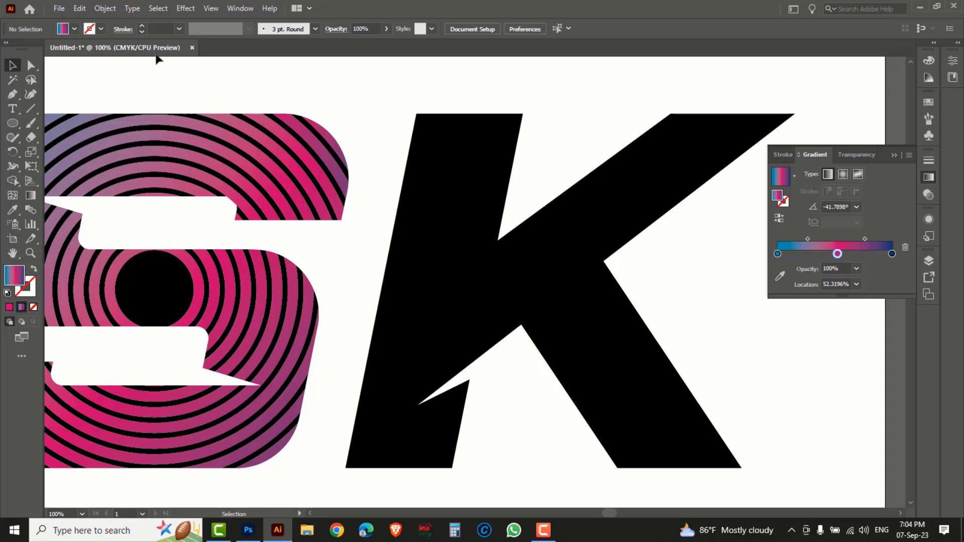
pyautogui.click(79, 8)
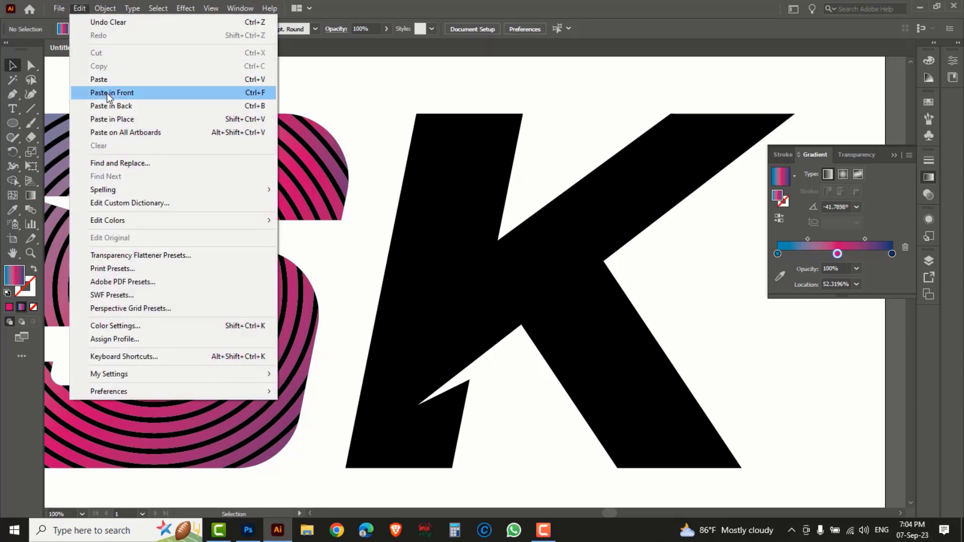
pyautogui.click(253, 93)
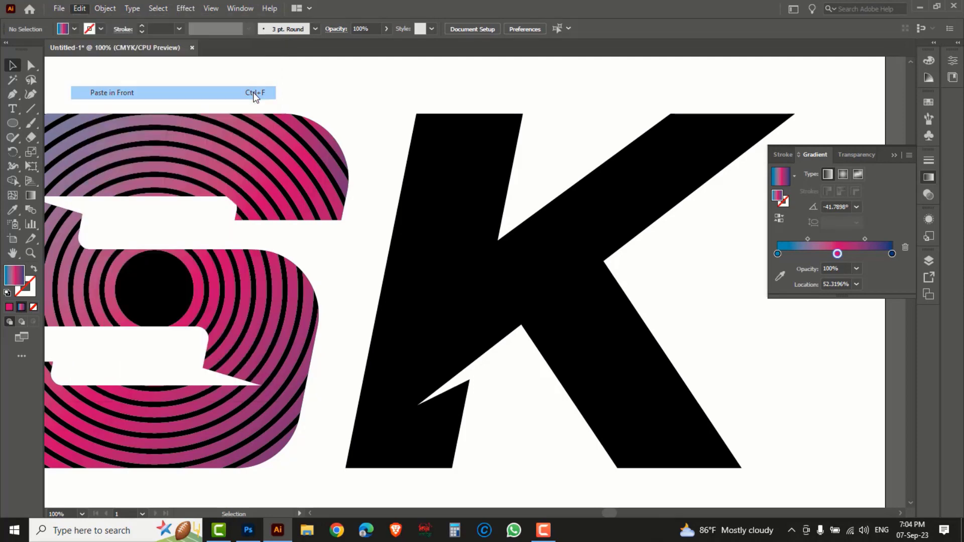
pyautogui.click(382, 100)
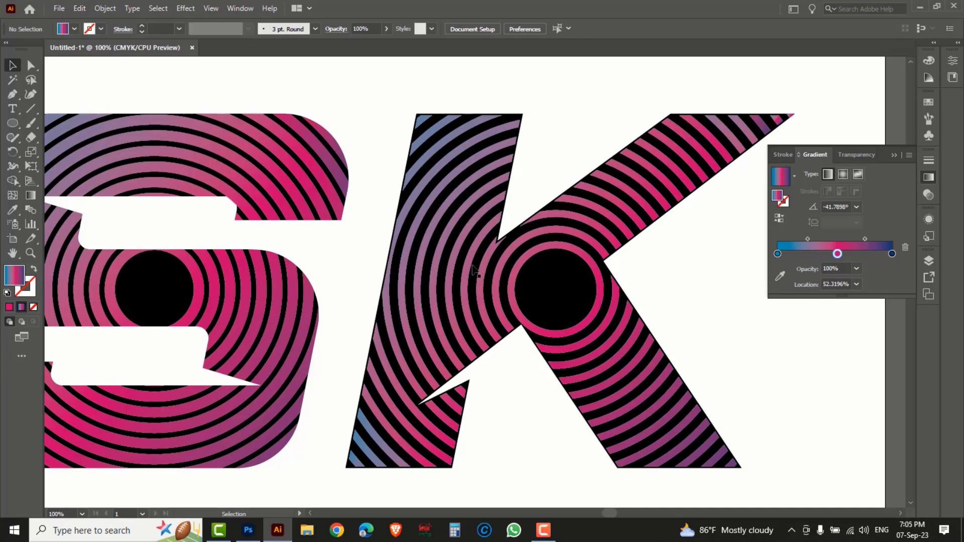
# Step: Apply Offset Path with a -1.5 px offset and miter joins to the S's gradient ring group
pyautogui.moveTo(394, 301); pyautogui.dragTo(476, 306)
pyautogui.click(359, 285)
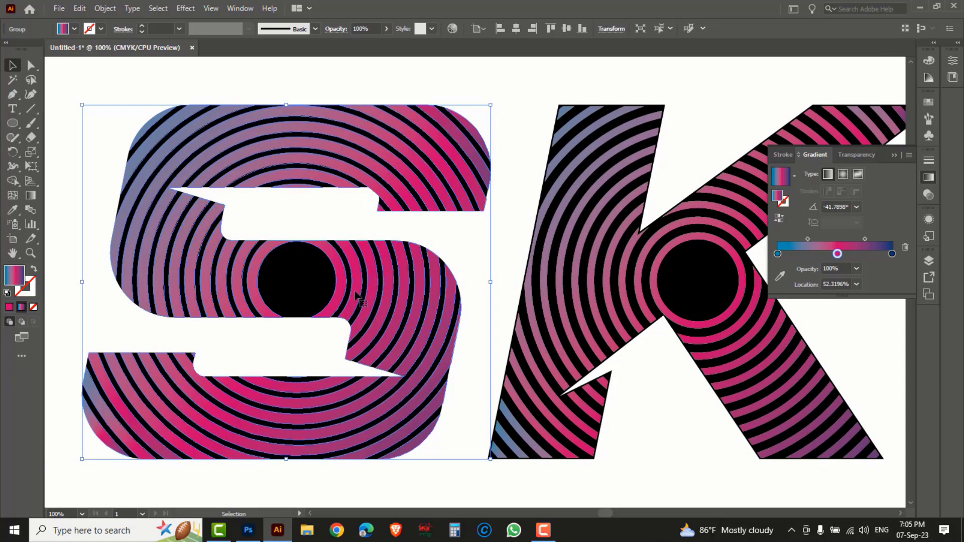
pyautogui.press('ctrl')
pyautogui.hotkey('ctrl', 'alt', 'o')
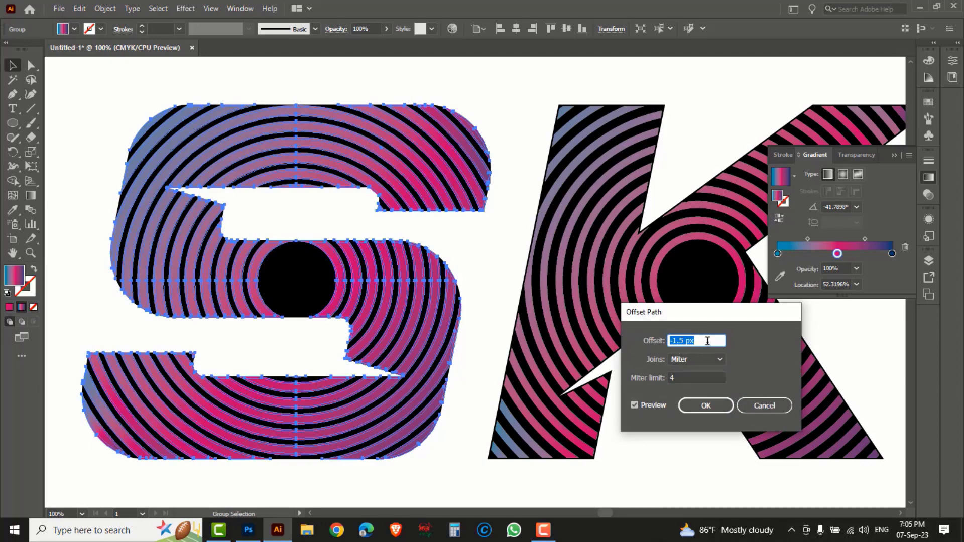
pyautogui.click(709, 405)
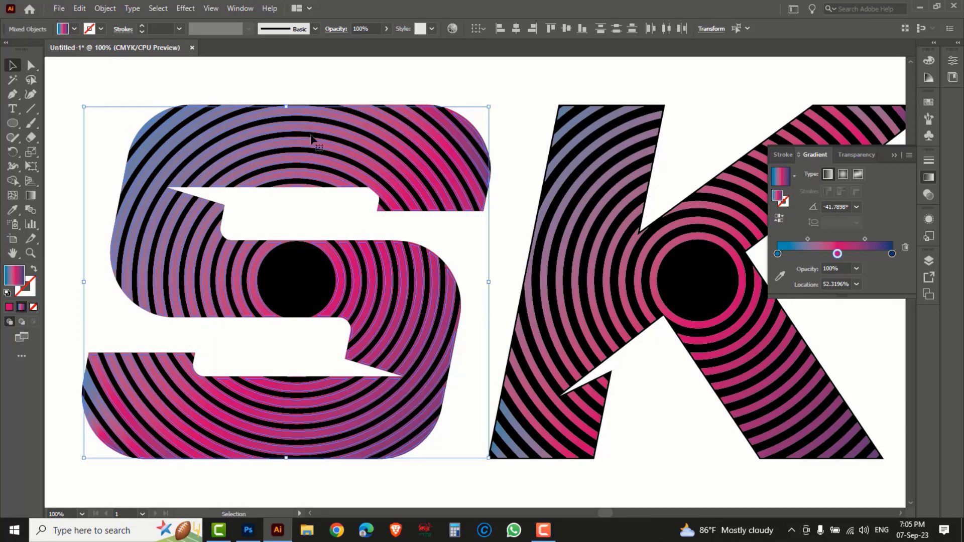
# Step: Cut the S's offset rings, delete its original ring group, and paste the offset rings back in front of the black S
pyautogui.press('a')
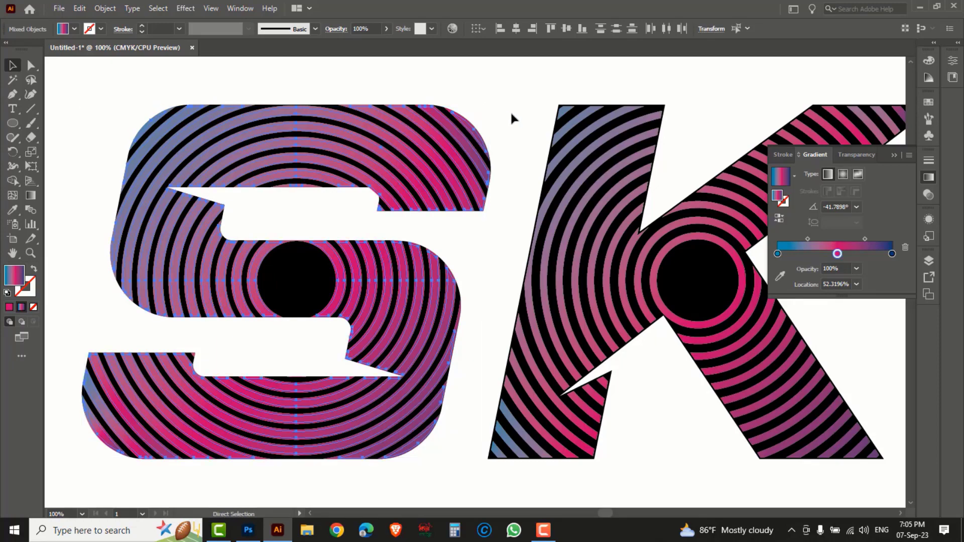
pyautogui.press('v')
pyautogui.click(511, 118)
pyautogui.click(422, 147)
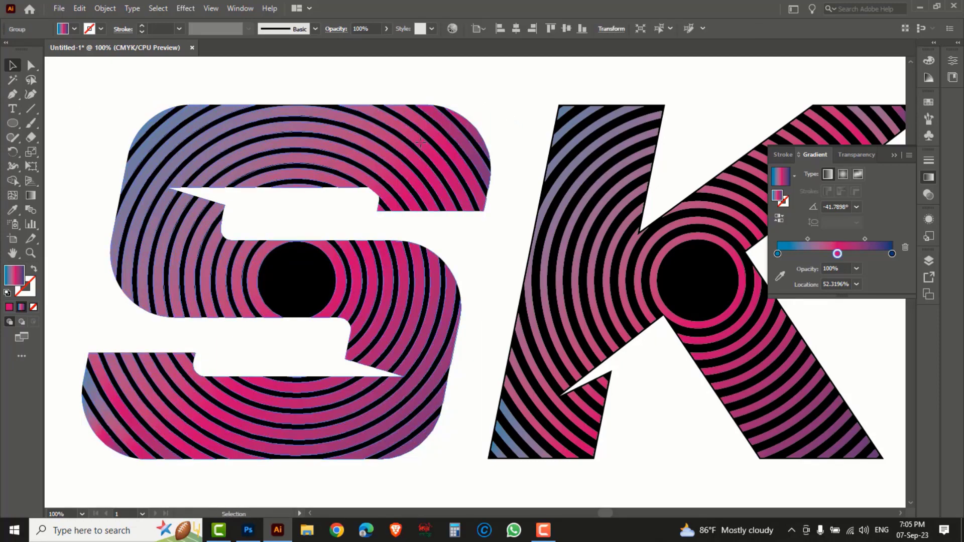
pyautogui.press('Delete')
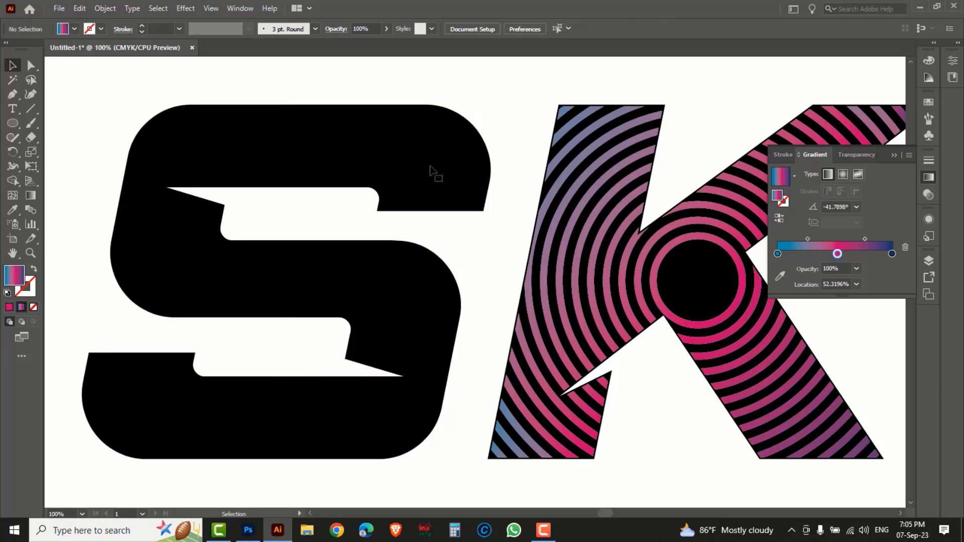
pyautogui.press('a')
pyautogui.press('v')
pyautogui.hotkey('ctrl', 'z')
pyautogui.click(507, 129)
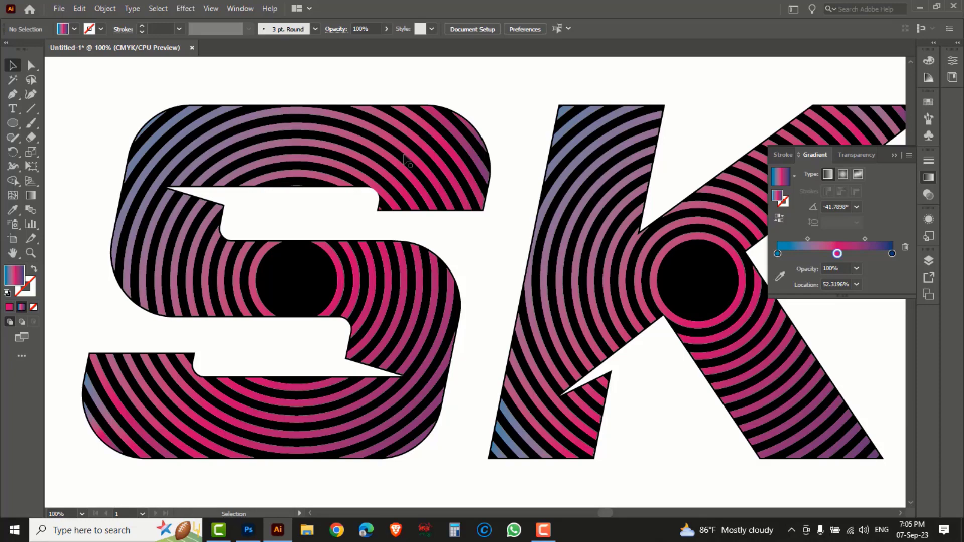
# Step: Select the black S and K base shapes together and try grey, blue, red and magenta fills on them
pyautogui.keyDown('ctrl'); pyautogui.keyDown('alt'); pyautogui.click(495, 247); pyautogui.keyUp('alt'); pyautogui.keyUp('ctrl')
pyautogui.moveTo(567, 310); pyautogui.dragTo(470, 277)
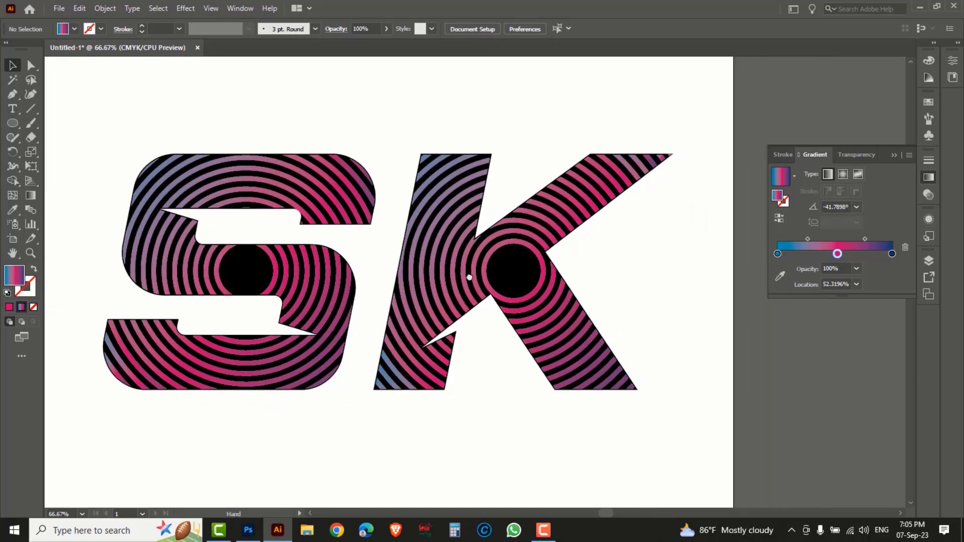
pyautogui.click(511, 269)
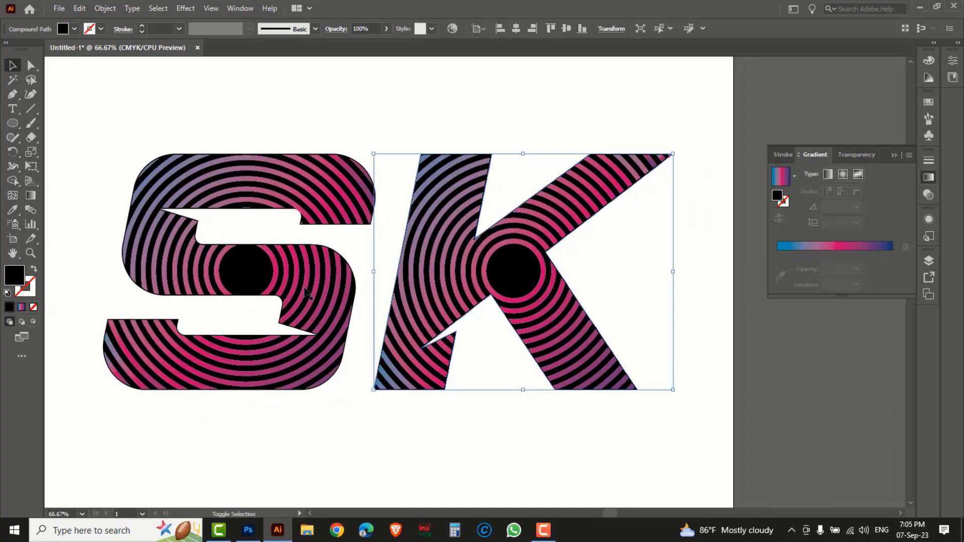
pyautogui.keyDown('shift'); pyautogui.click(240, 271); pyautogui.keyUp('shift')
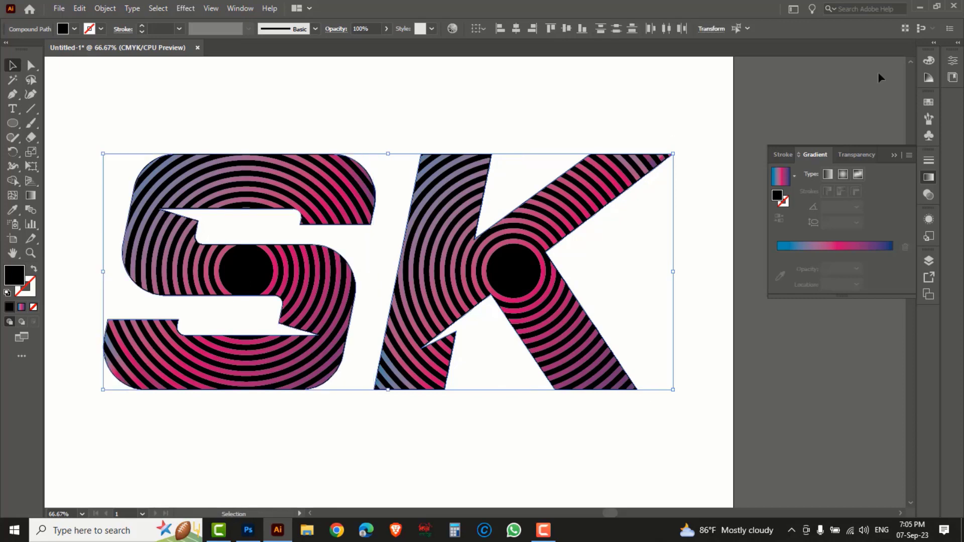
pyautogui.click(928, 60)
pyautogui.click(839, 122)
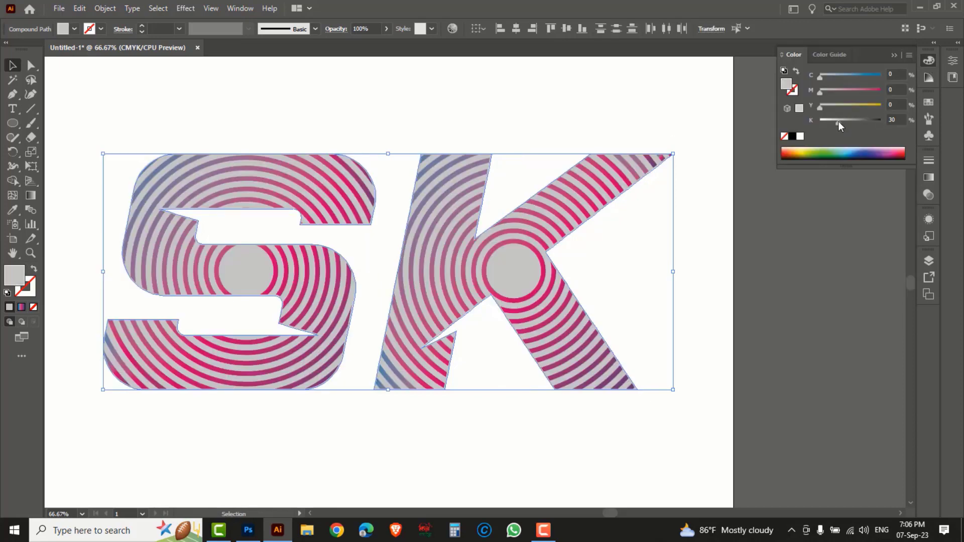
pyautogui.moveTo(821, 77); pyautogui.dragTo(881, 75)
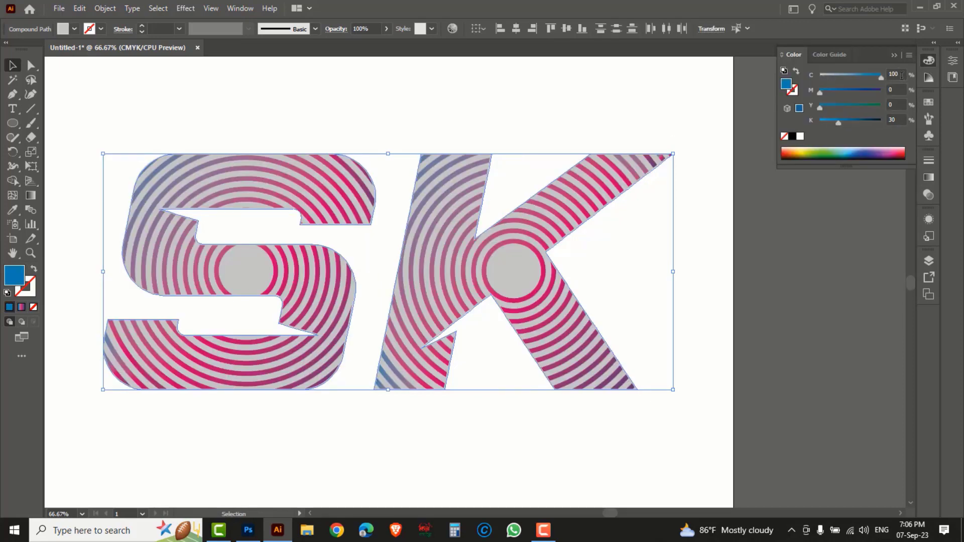
pyautogui.moveTo(842, 121); pyautogui.dragTo(897, 115)
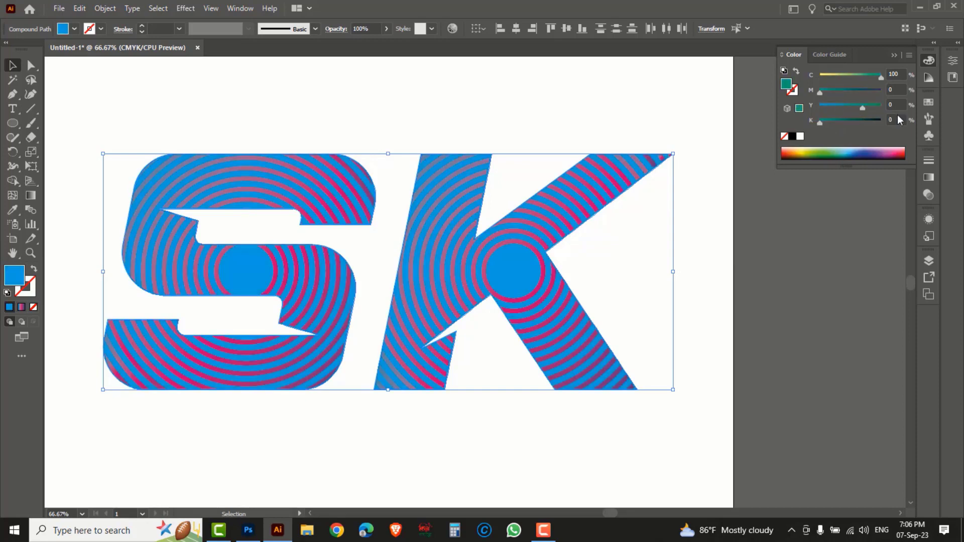
pyautogui.moveTo(851, 94); pyautogui.dragTo(814, 78)
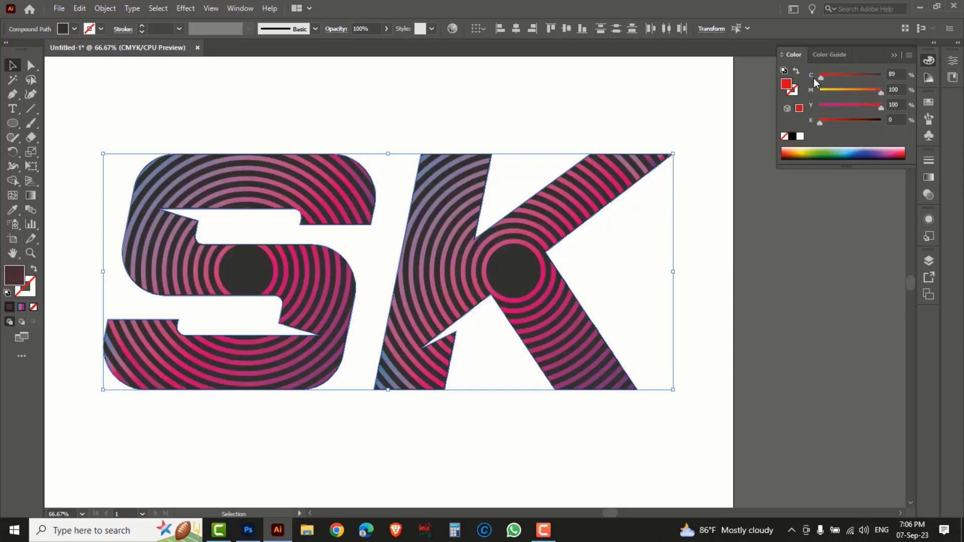
pyautogui.moveTo(877, 107); pyautogui.dragTo(765, 99)
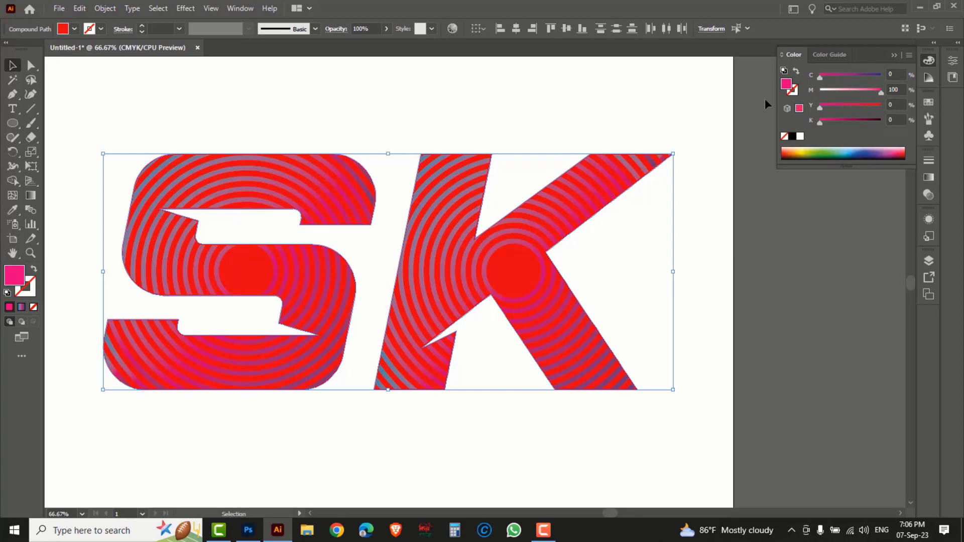
# Step: Fill the S and K base shapes with white and give them a black 2 pt stroke
pyautogui.click(800, 137)
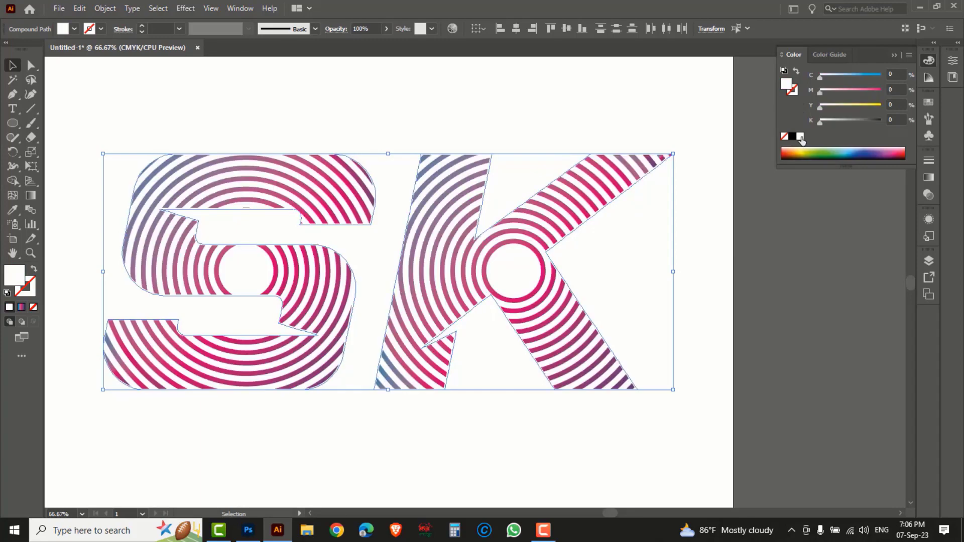
pyautogui.click(795, 92)
pyautogui.click(792, 136)
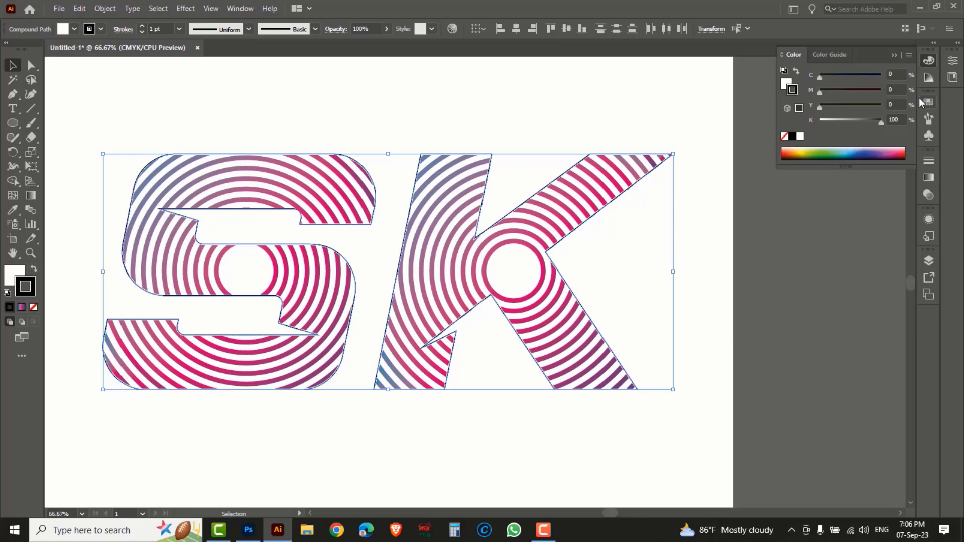
pyautogui.click(142, 26)
pyautogui.click(193, 107)
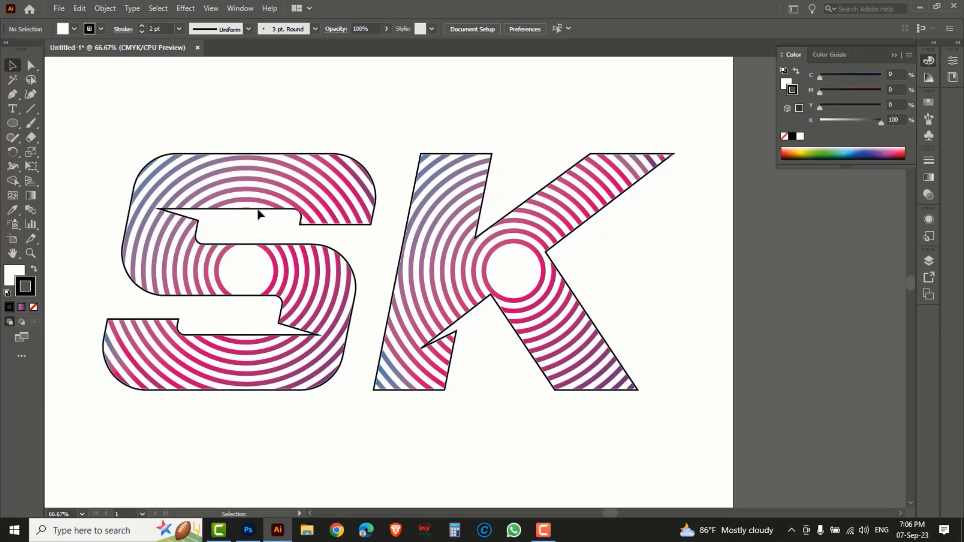
# Step: Select the outlined S and K base shapes together and cut them away, leaving only the gradient rings
pyautogui.click(276, 225)
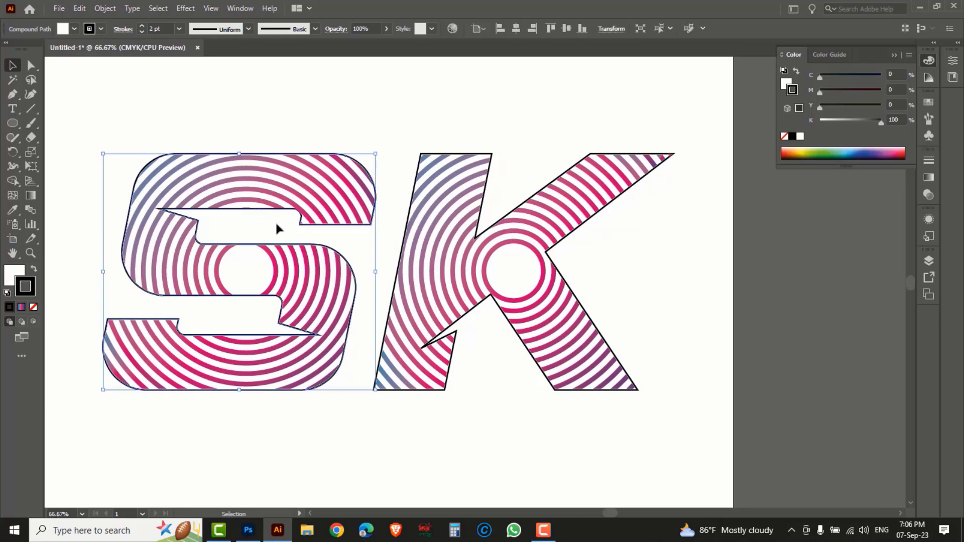
pyautogui.keyDown('shift'); pyautogui.click(481, 305); pyautogui.keyUp('shift')
pyautogui.press('a')
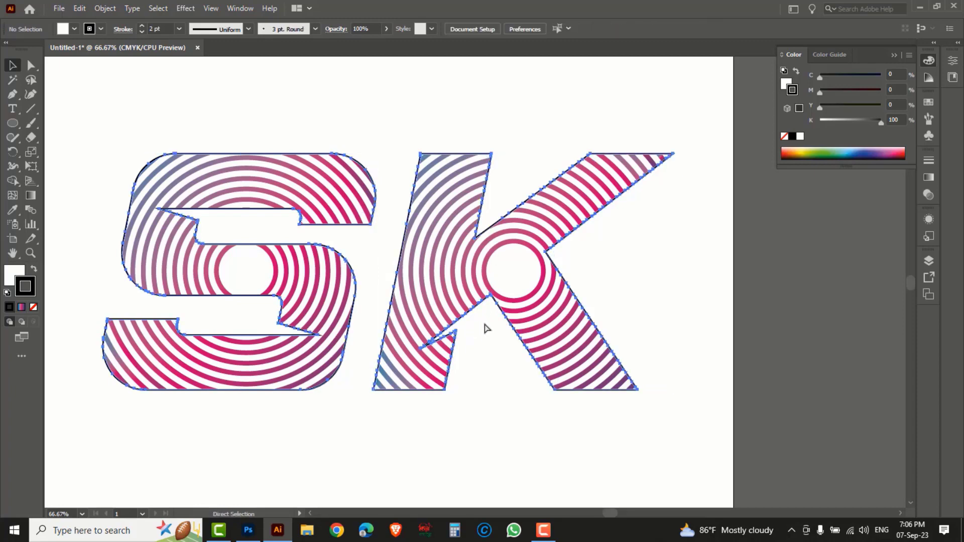
pyautogui.hotkey('ctrl', 'x')
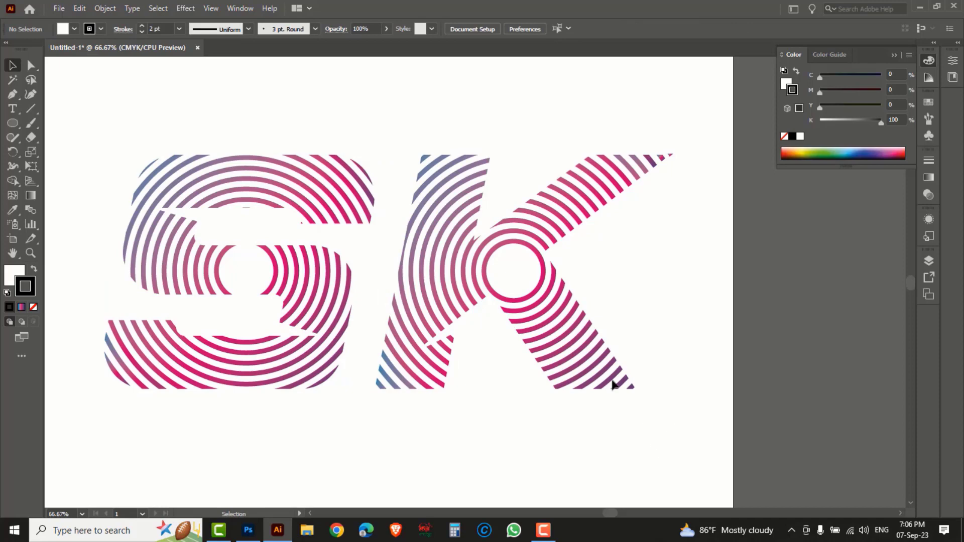
pyautogui.moveTo(684, 441); pyautogui.dragTo(120, 133)
pyautogui.click(445, 442)
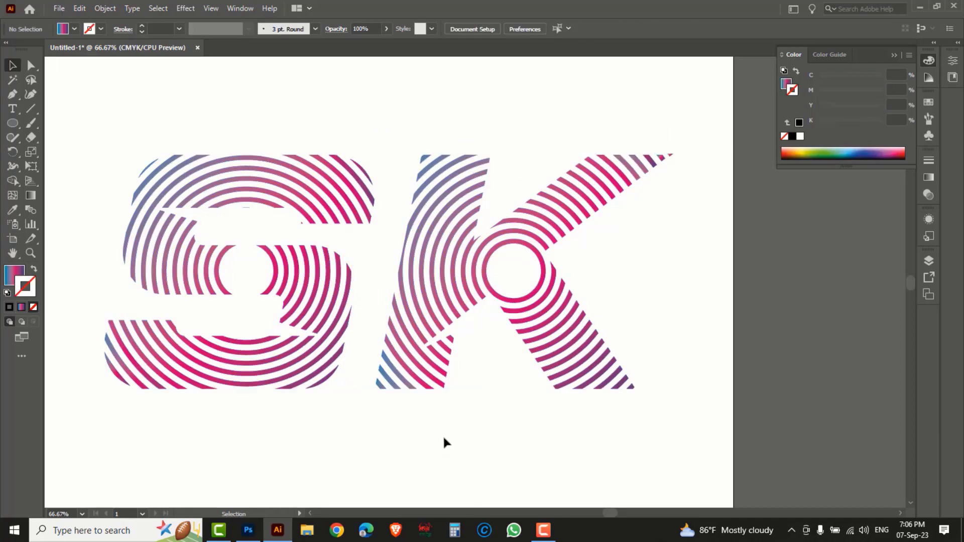
# Step: Save the document as an Adobe Illustrator file named "Line warp logo" in the Line WARP LOGO folder
pyautogui.click(59, 8)
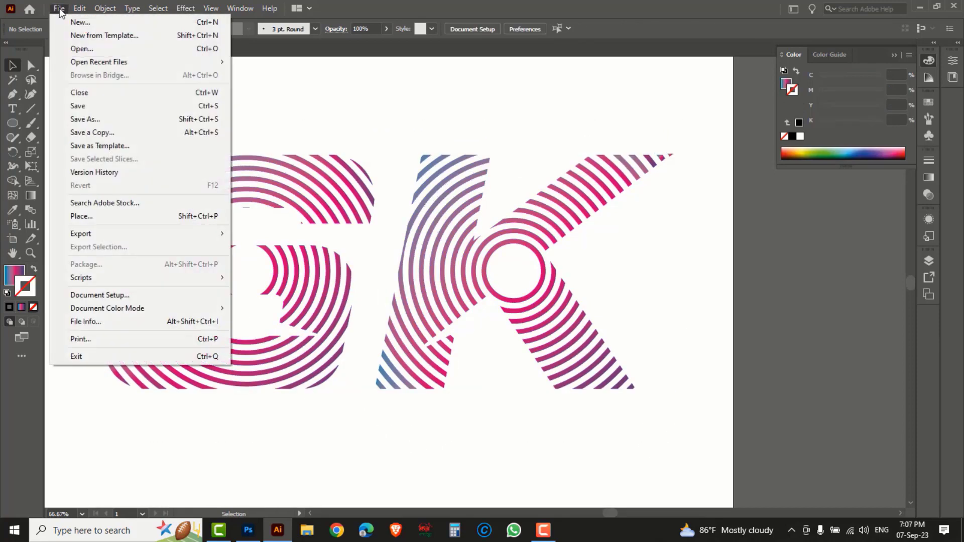
pyautogui.click(83, 120)
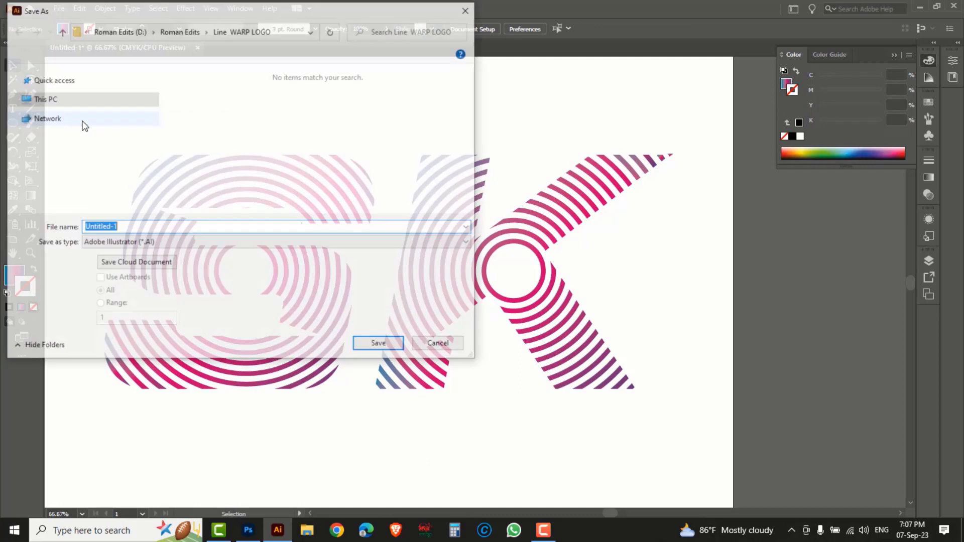
pyautogui.write('Line warp logo')
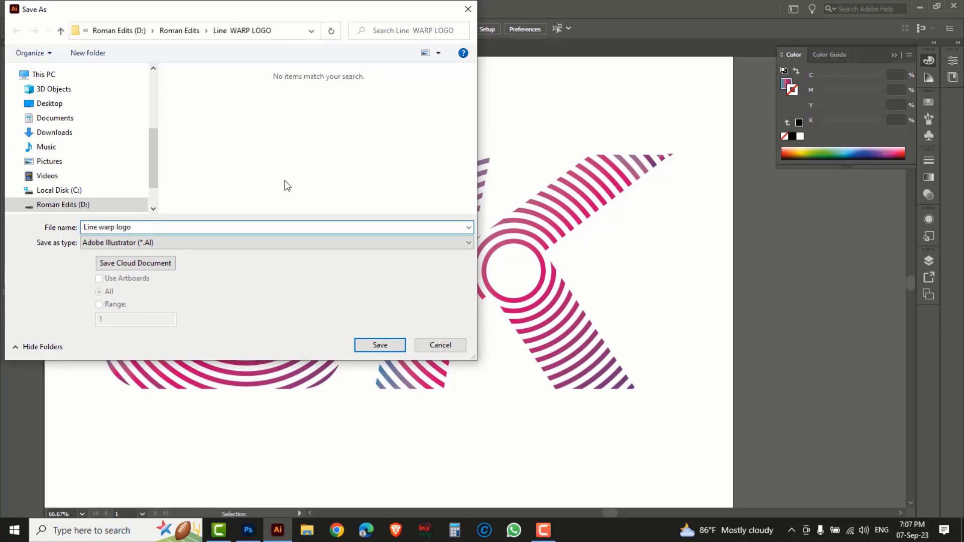
pyautogui.click(379, 343)
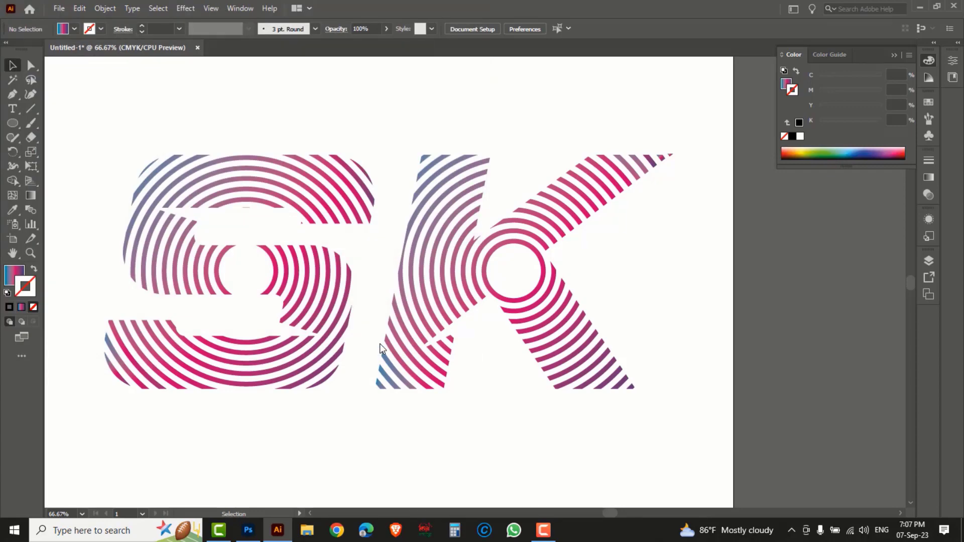
pyautogui.click(544, 433)
# Step: Select all the ring artwork of the SK logo and switch to Photoshop
pyautogui.moveTo(703, 436); pyautogui.dragTo(102, 122)
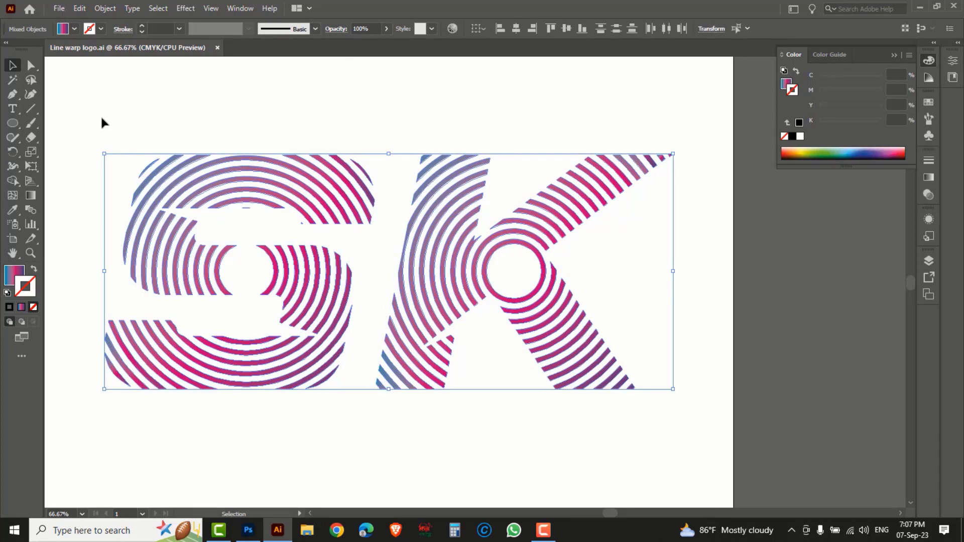
pyautogui.click(100, 118)
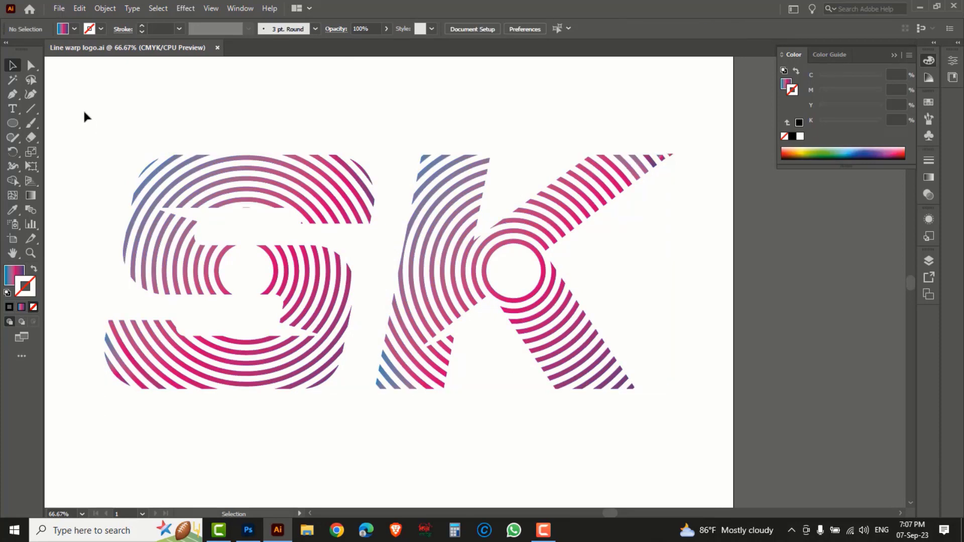
pyautogui.moveTo(79, 105); pyautogui.dragTo(666, 439)
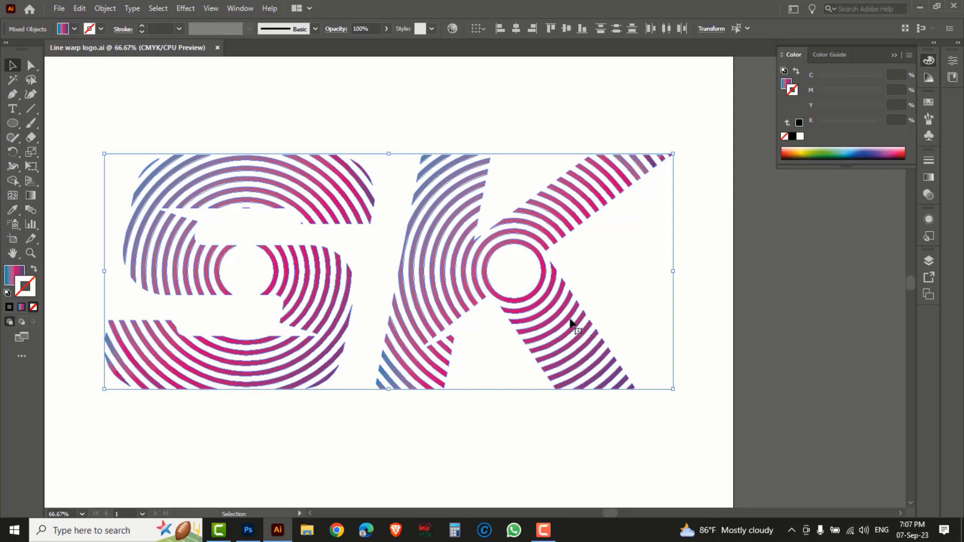
pyautogui.press('a')
pyautogui.press('v')
pyautogui.click(248, 530)
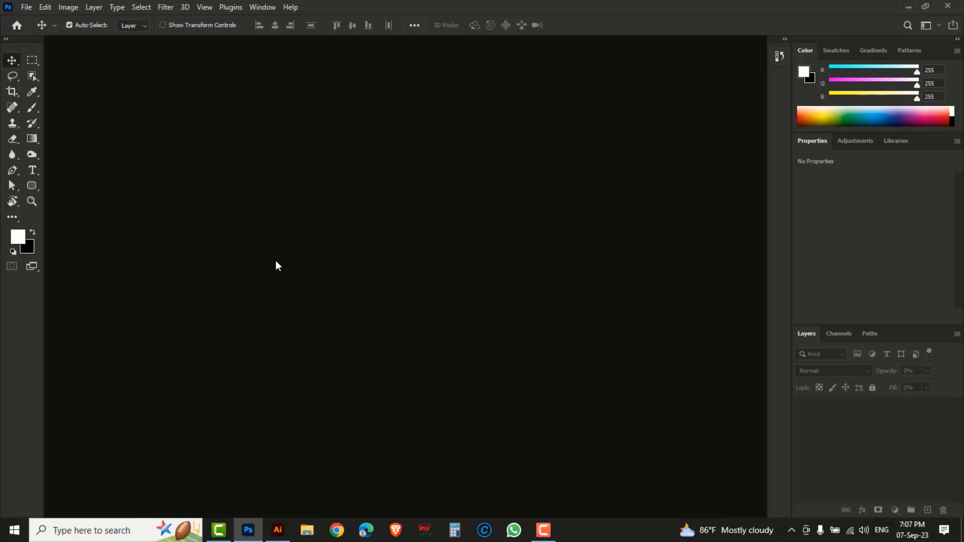
# Step: Open the Paper Logo Mockup PSD file from the Mockup folder
pyautogui.click(27, 7)
pyautogui.click(25, 17)
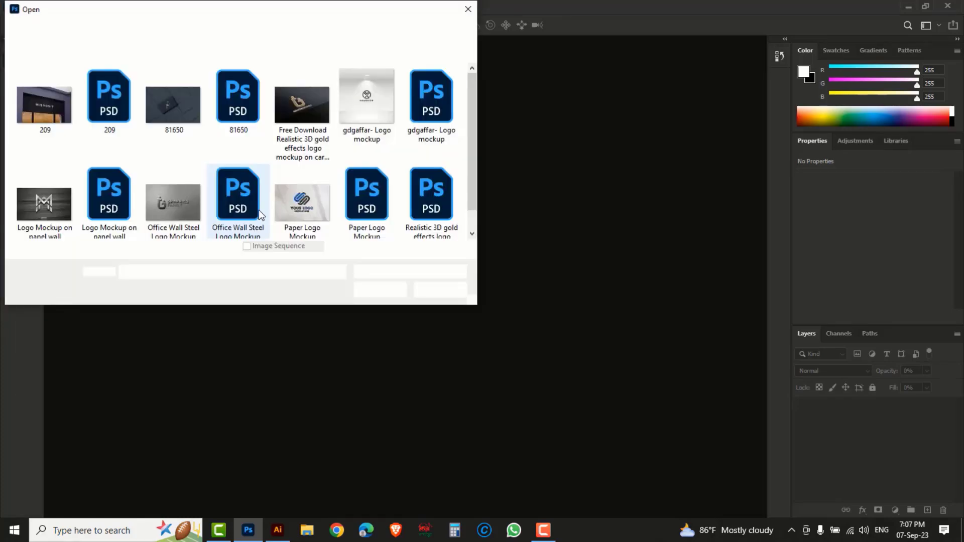
pyautogui.scroll(-1, 475, 121)
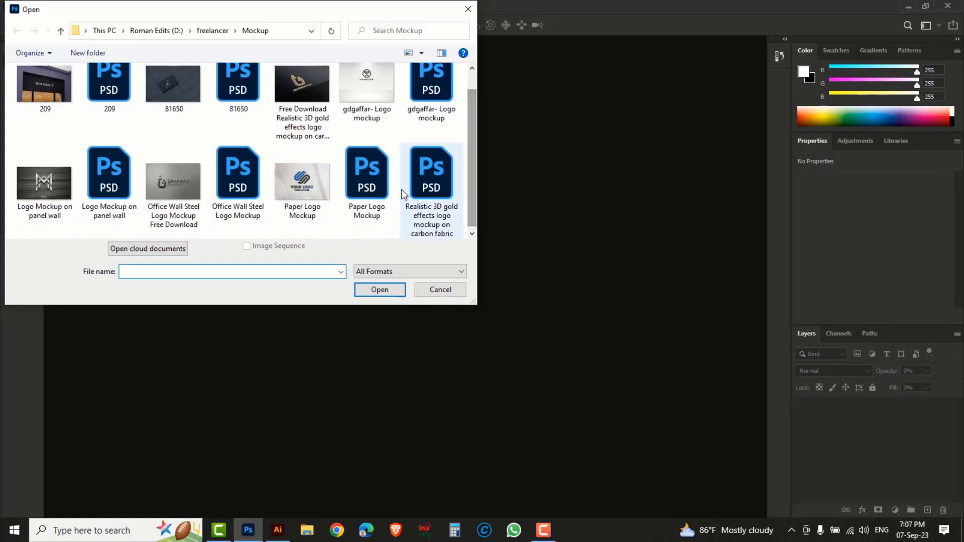
pyautogui.click(381, 205)
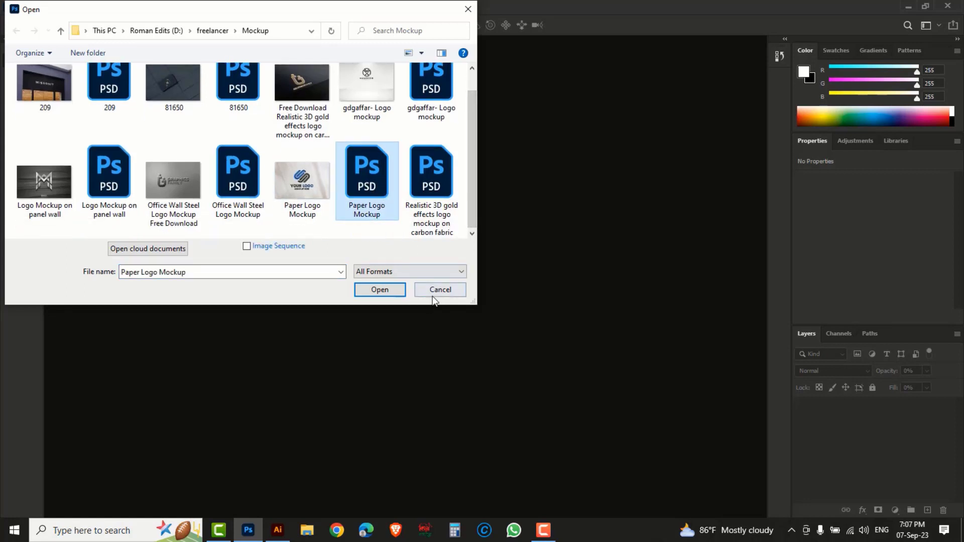
pyautogui.click(377, 290)
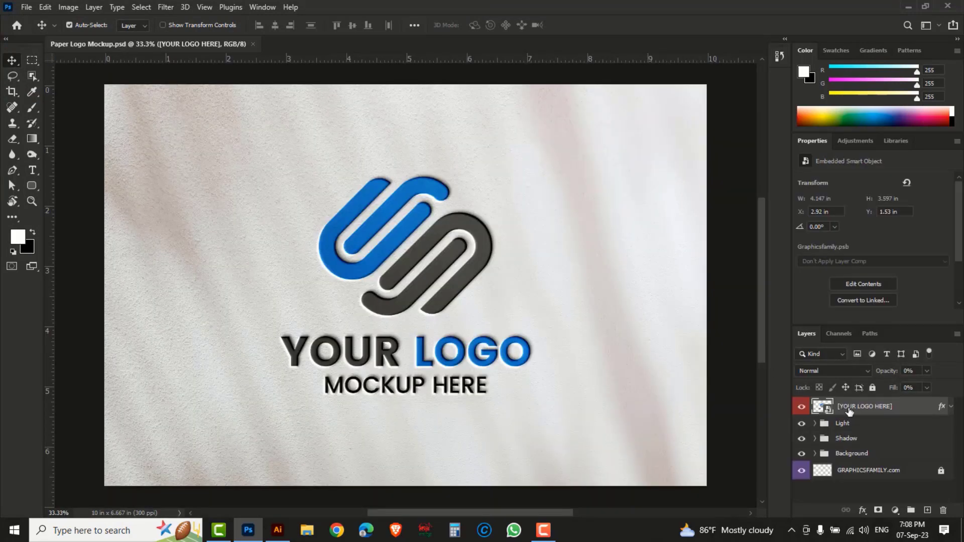
# Step: Open the contents of the [YOUR LOGO HERE] smart object and paste the copied SK artwork as pixels
pyautogui.doubleClick(826, 407)
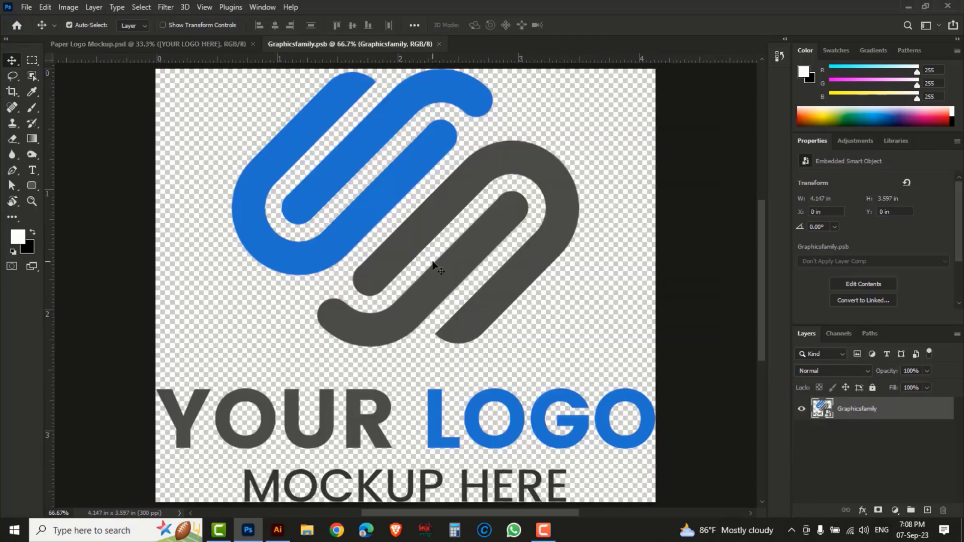
pyautogui.hotkey('ctrl', 'v')
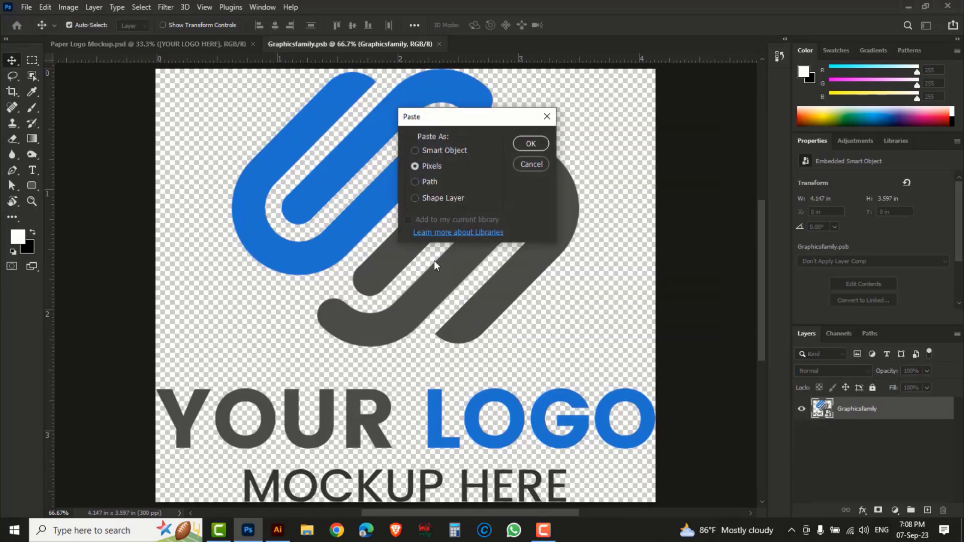
pyautogui.click(524, 146)
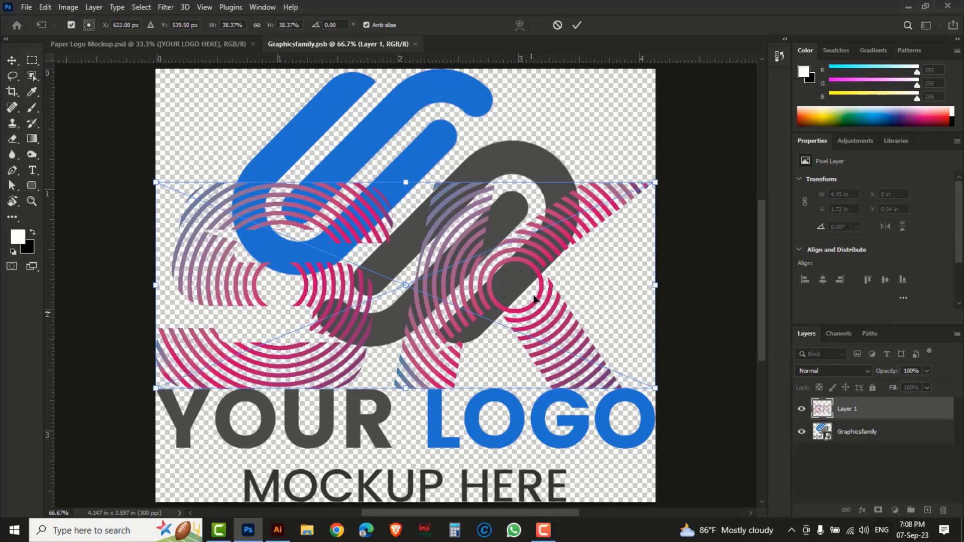
# Step: Scale the pasted SK artwork down to about 3.81 by 1.58 in and place it above the placeholder text
pyautogui.moveTo(535, 299); pyautogui.dragTo(535, 278)
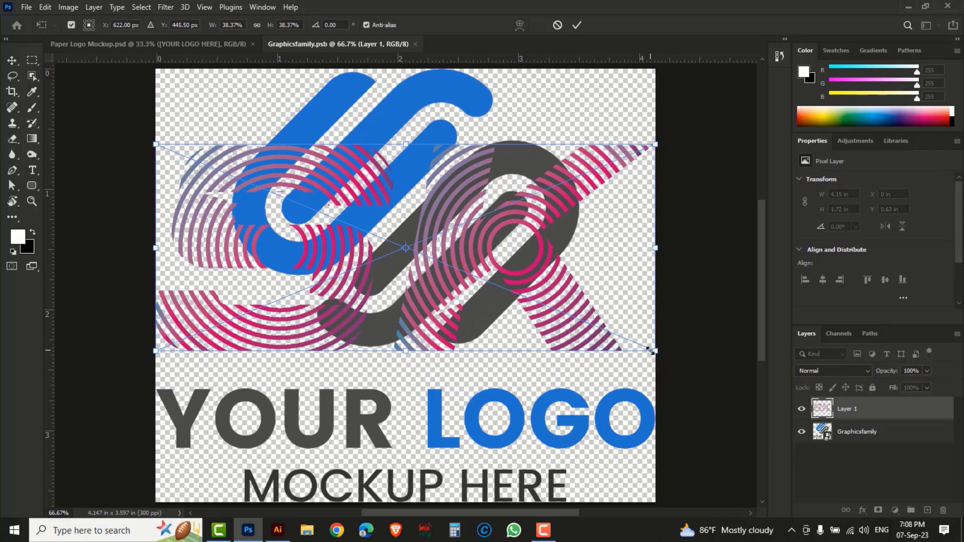
pyautogui.moveTo(653, 350); pyautogui.dragTo(635, 342)
pyautogui.moveTo(572, 303); pyautogui.dragTo(569, 287)
pyautogui.press('Return')
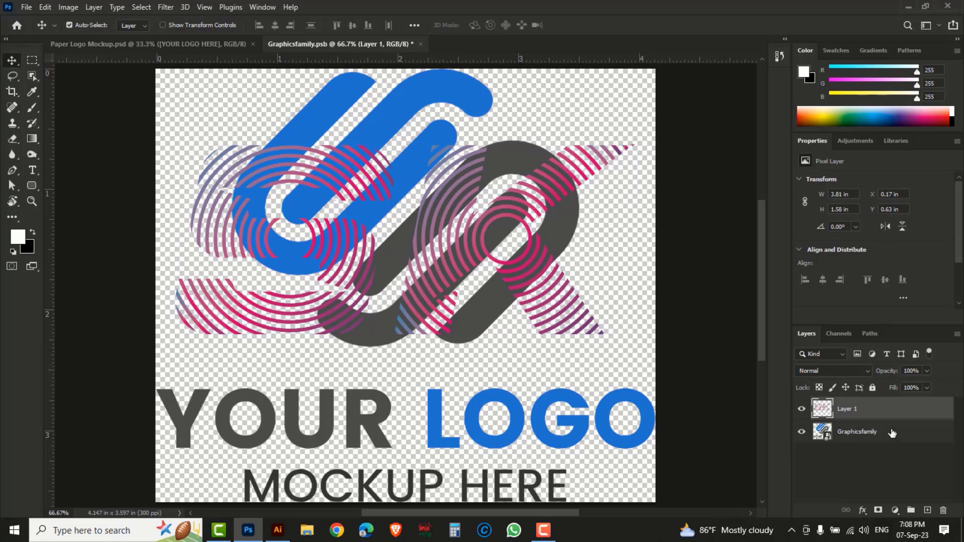
# Step: Hide the Graphicsfamily placeholder layer and save the smart object's contents
pyautogui.click(892, 434)
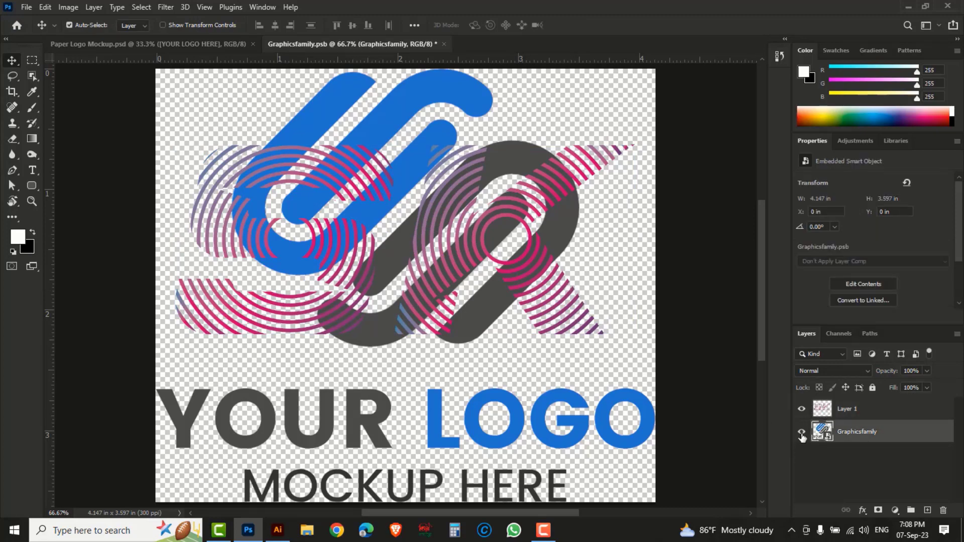
pyautogui.click(801, 434)
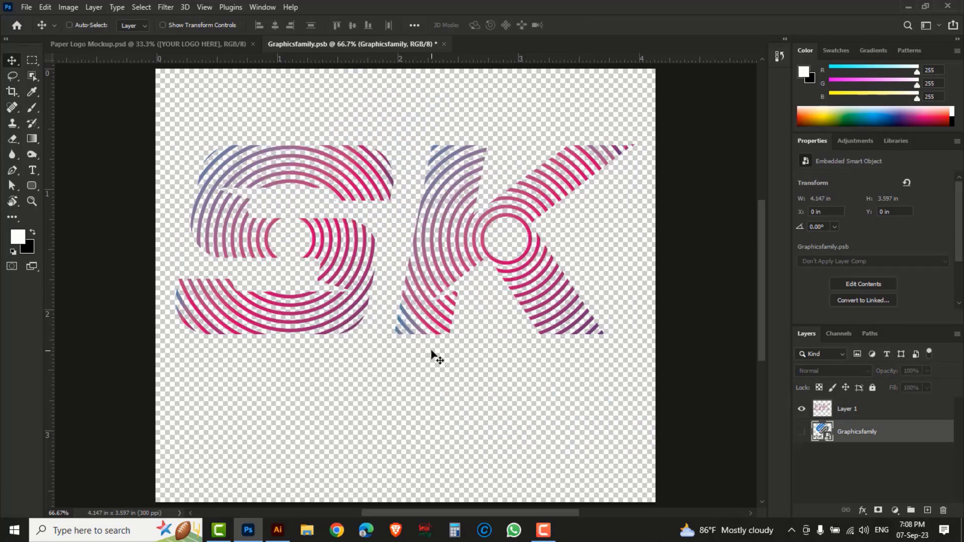
pyautogui.hotkey('ctrl', 's')
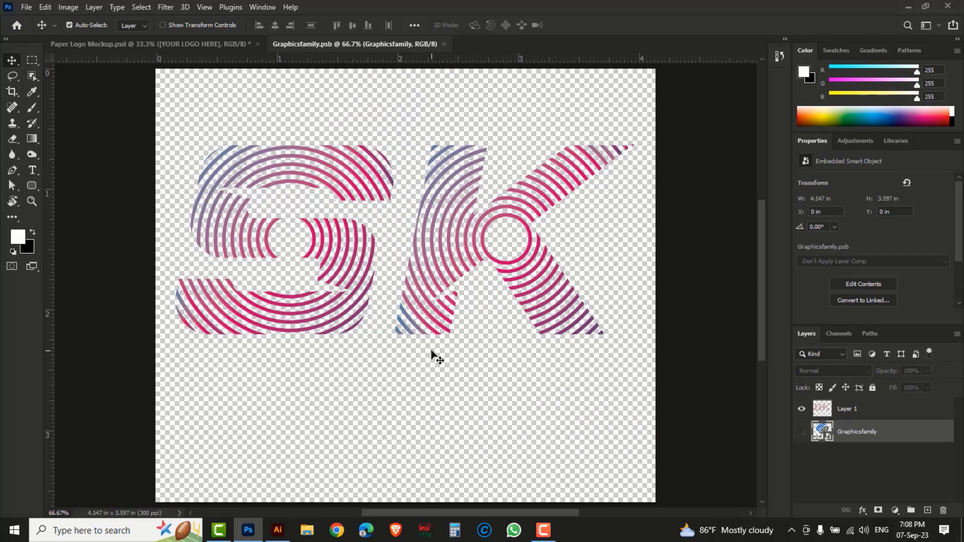
# Step: Return to the Paper Logo Mockup document and examine the SK logo on the paper up close
pyautogui.click(123, 45)
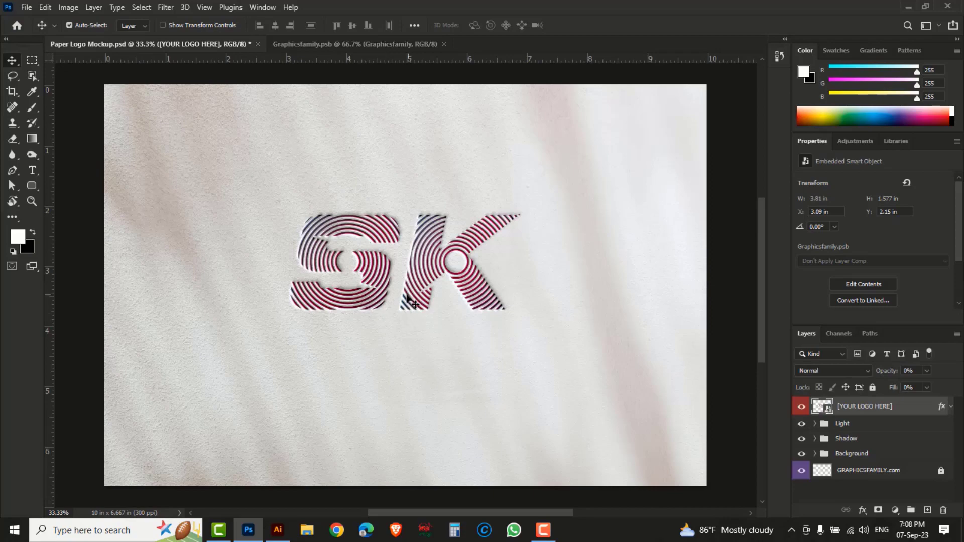
pyautogui.keyDown('ctrl'); pyautogui.click(387, 264); pyautogui.keyUp('ctrl')
pyautogui.keyDown('ctrl'); pyautogui.click(402, 276); pyautogui.keyUp('ctrl')
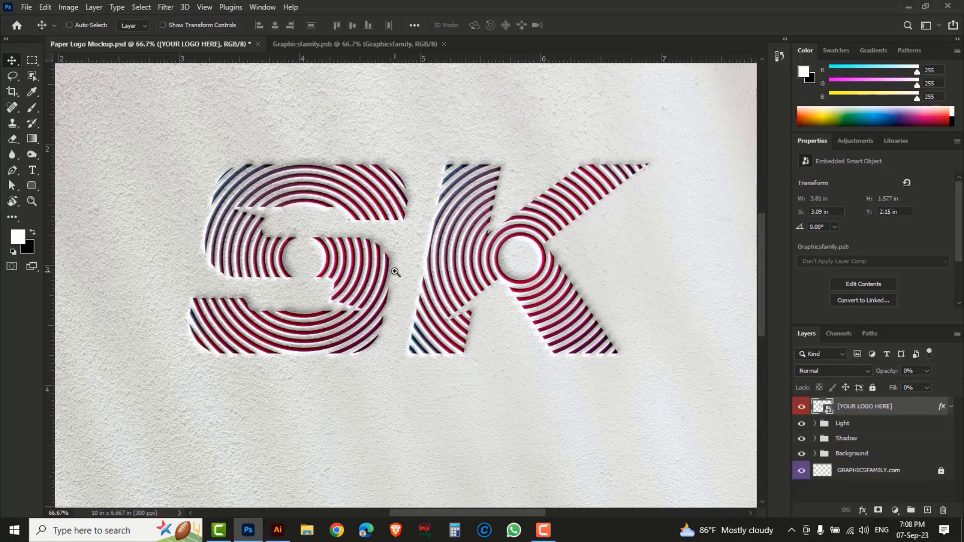
pyautogui.keyDown('ctrl'); pyautogui.click(395, 271); pyautogui.keyUp('ctrl')
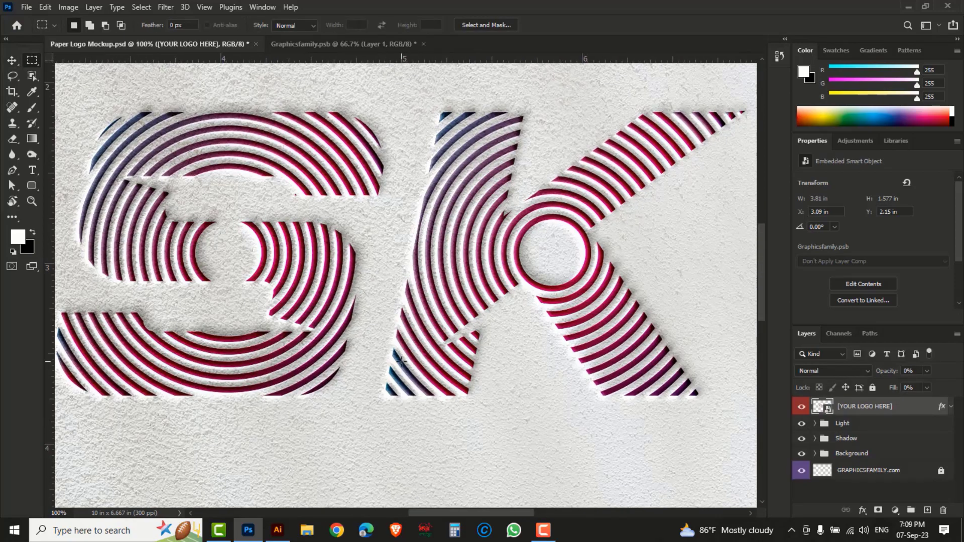
pyautogui.hotkey('ctrl', '-')
pyautogui.hotkey('ctrl', '-')
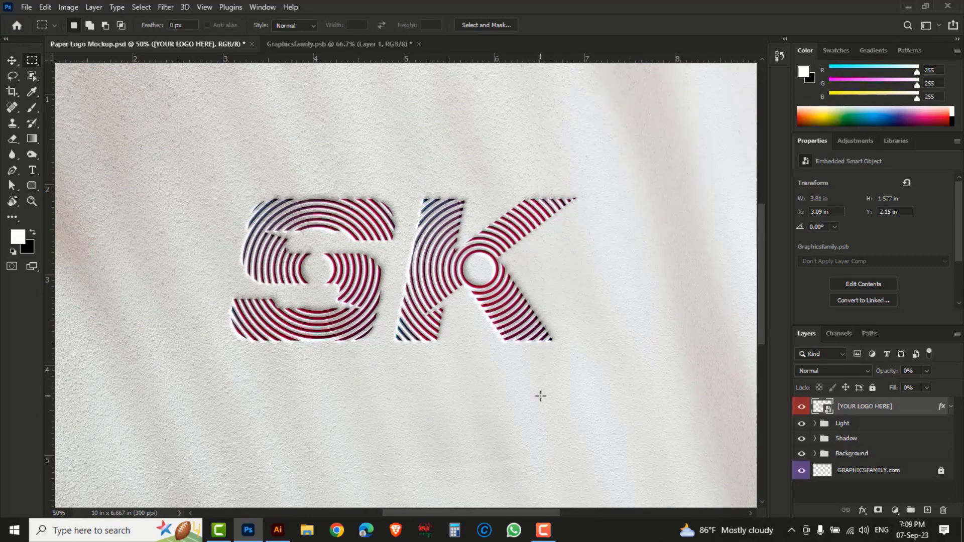
# Step: Switch to Illustrator and add the text "CREATIVE DESIGN HOUSE" at 24 pt below the SK logo
pyautogui.click(278, 530)
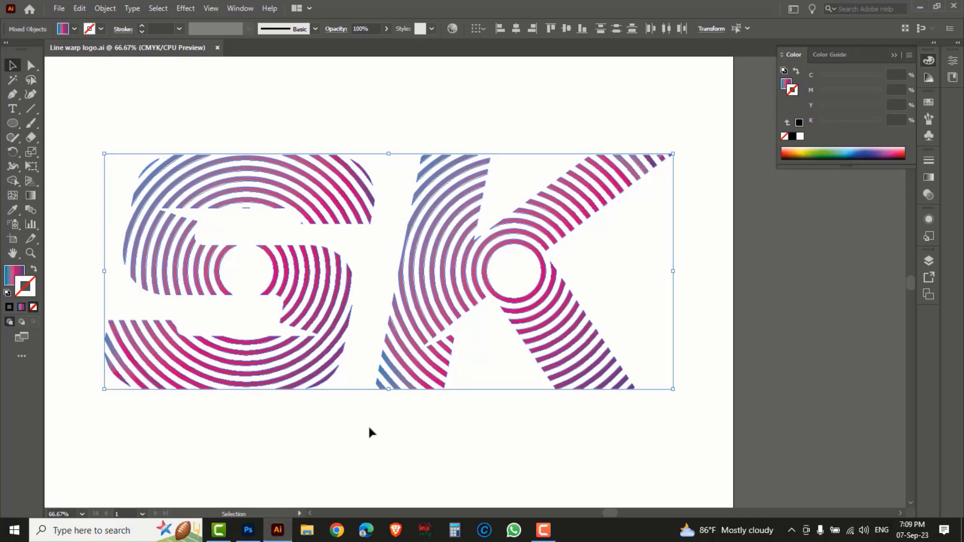
pyautogui.keyDown('ctrl'); pyautogui.keyDown('alt'); pyautogui.click(392, 426); pyautogui.keyUp('alt'); pyautogui.keyUp('ctrl')
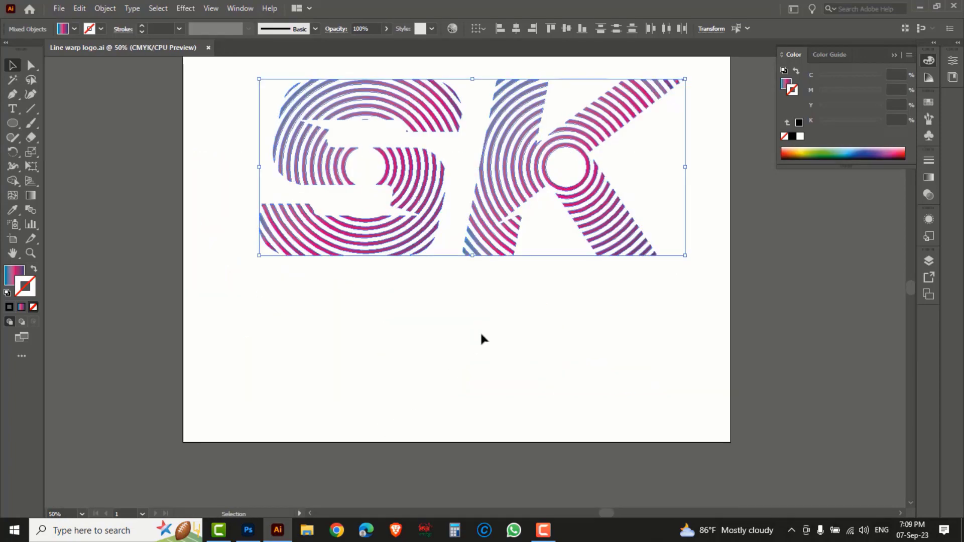
pyautogui.moveTo(509, 320); pyautogui.dragTo(491, 354)
pyautogui.moveTo(13, 109); pyautogui.dragTo(52, 108)
pyautogui.click(266, 339)
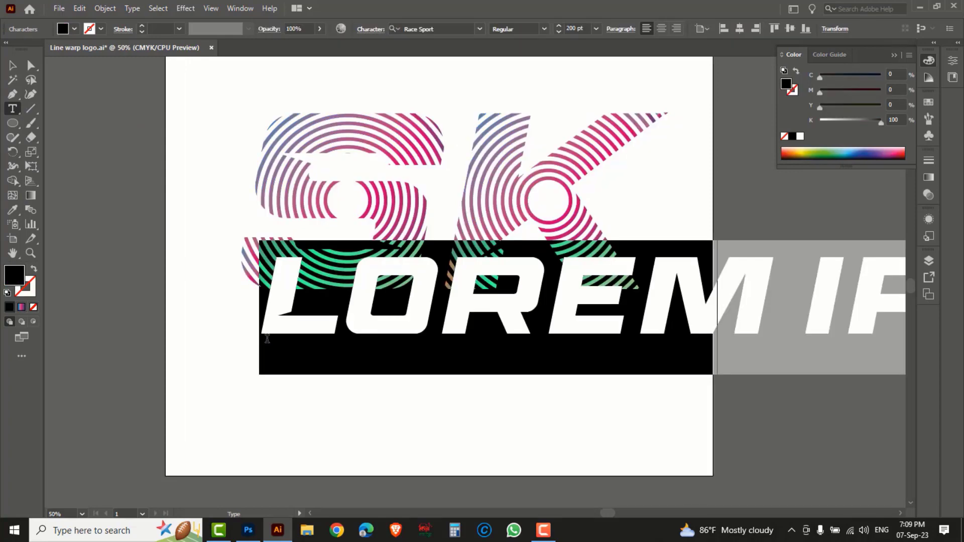
pyautogui.click(595, 28)
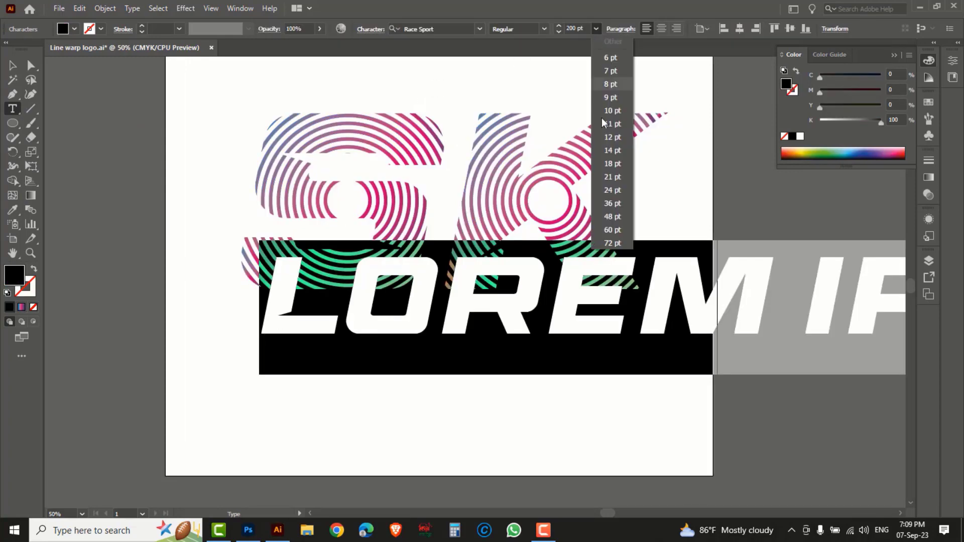
pyautogui.click(612, 190)
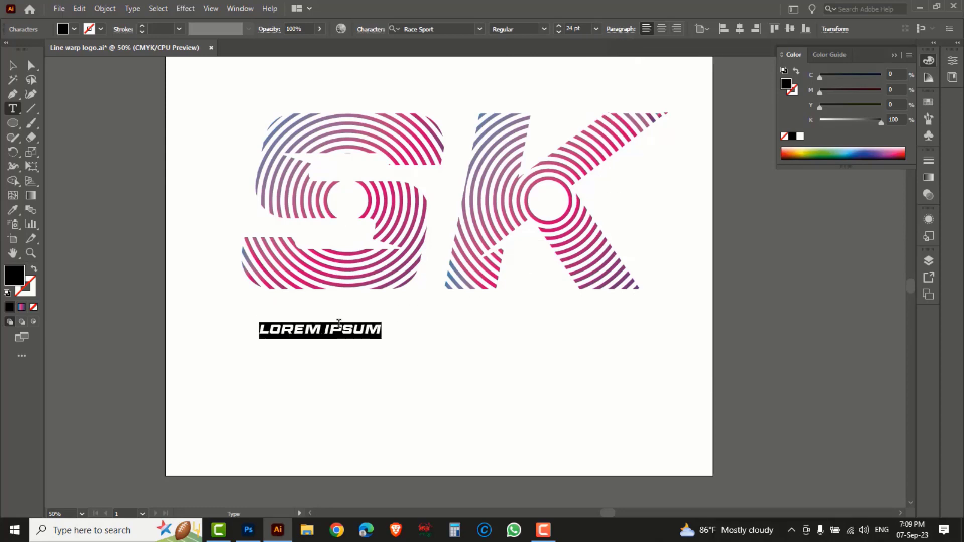
pyautogui.write('CREATIVE ')
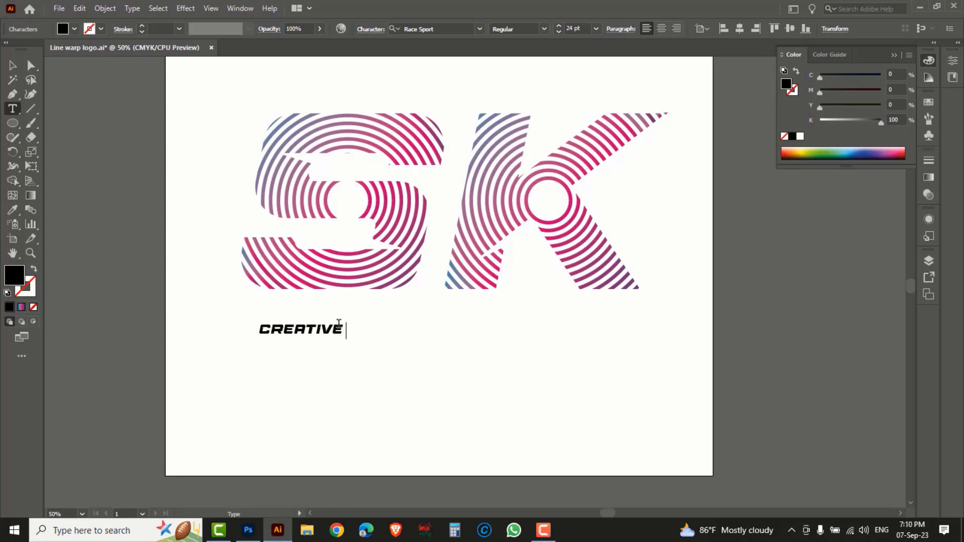
pyautogui.write('DESIGN')
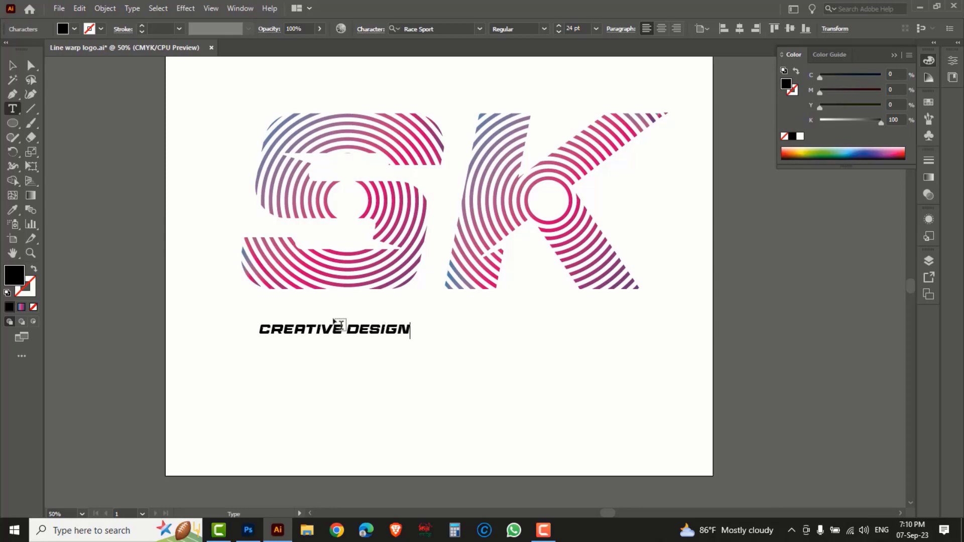
pyautogui.write(' HOUSE')
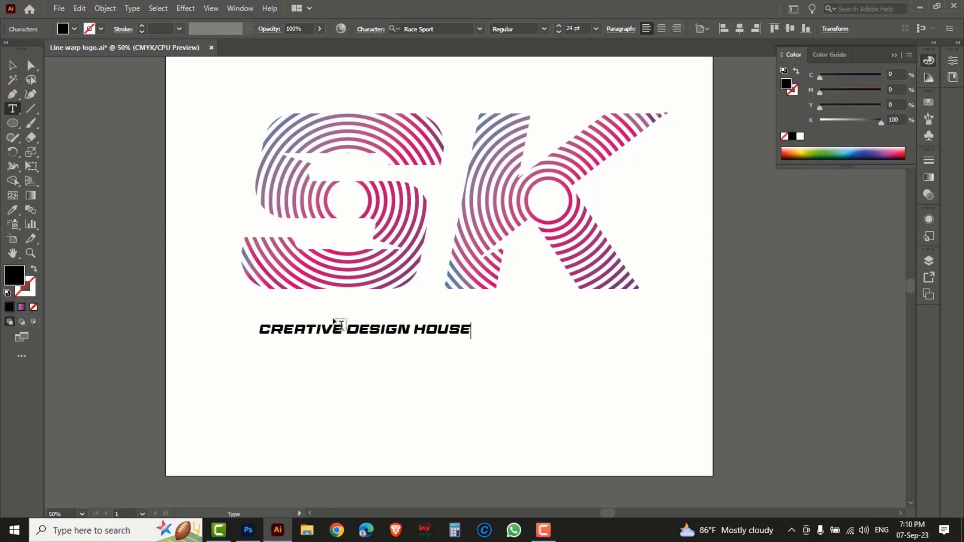
# Step: Stretch the CREATIVE DESIGN HOUSE tagline to about the width of the SK logo and make it slightly taller
pyautogui.click(12, 65)
pyautogui.moveTo(466, 340); pyautogui.dragTo(653, 390)
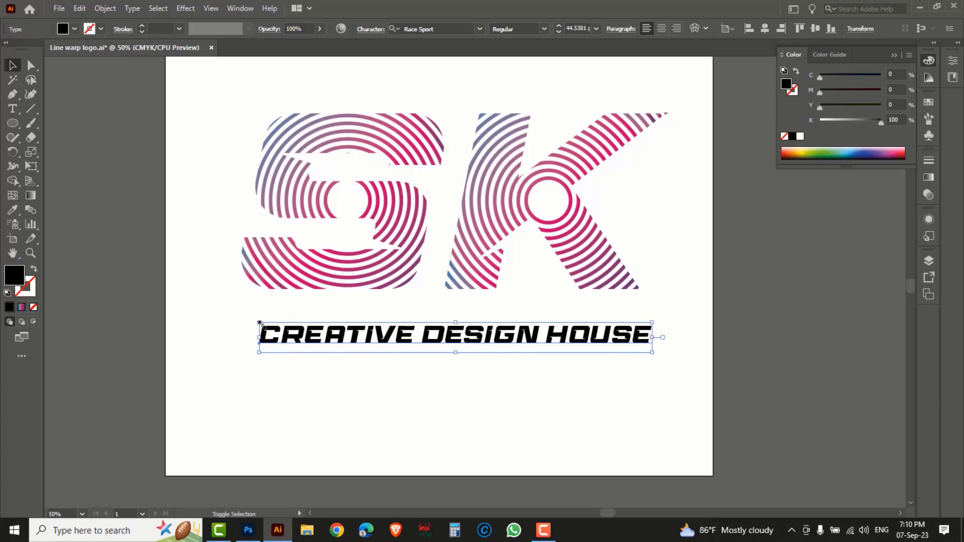
pyautogui.moveTo(258, 322); pyautogui.dragTo(243, 318)
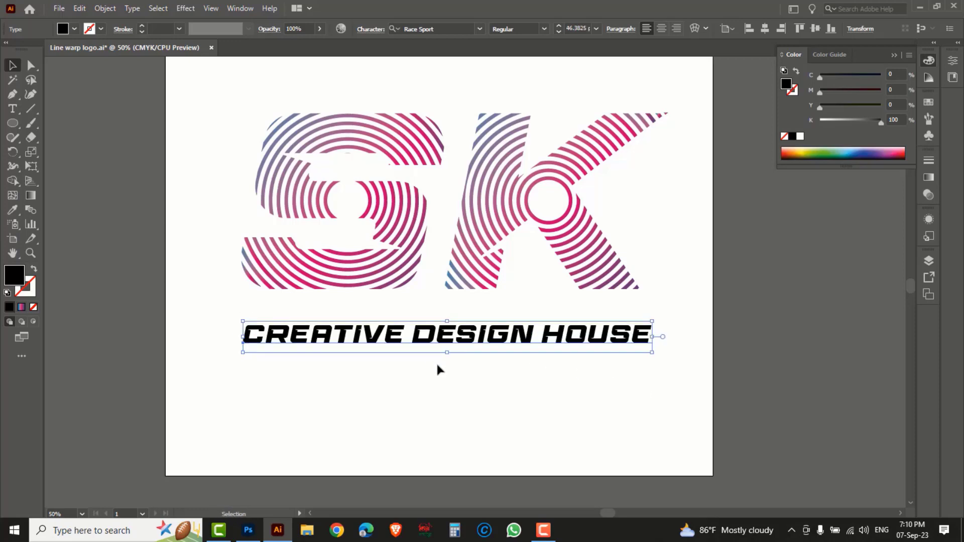
pyautogui.moveTo(447, 356); pyautogui.dragTo(447, 363)
# Step: Change the tagline's font to Russo One and enlarge it to about 74.8 pt to span the SK logo's width
pyautogui.click(459, 27)
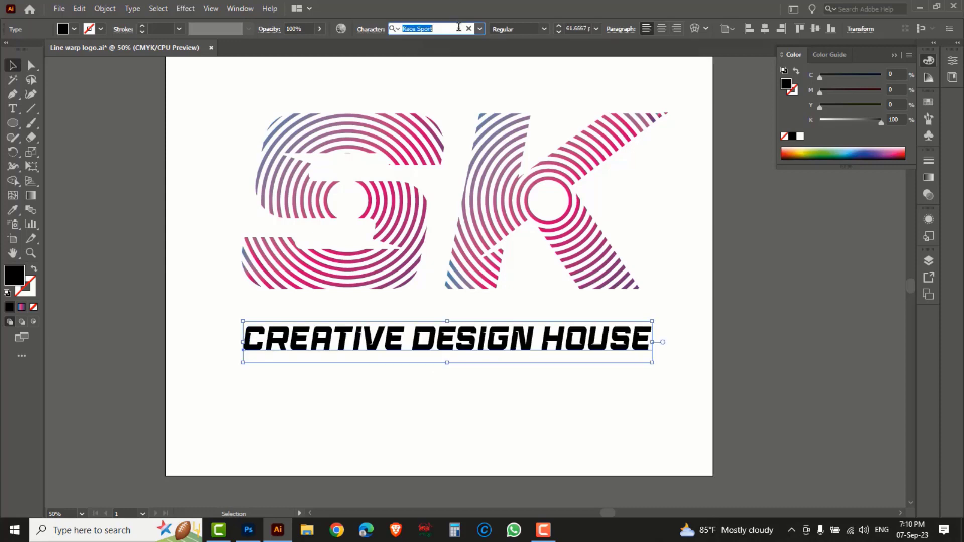
pyautogui.press('Down')
pyautogui.press('Down')
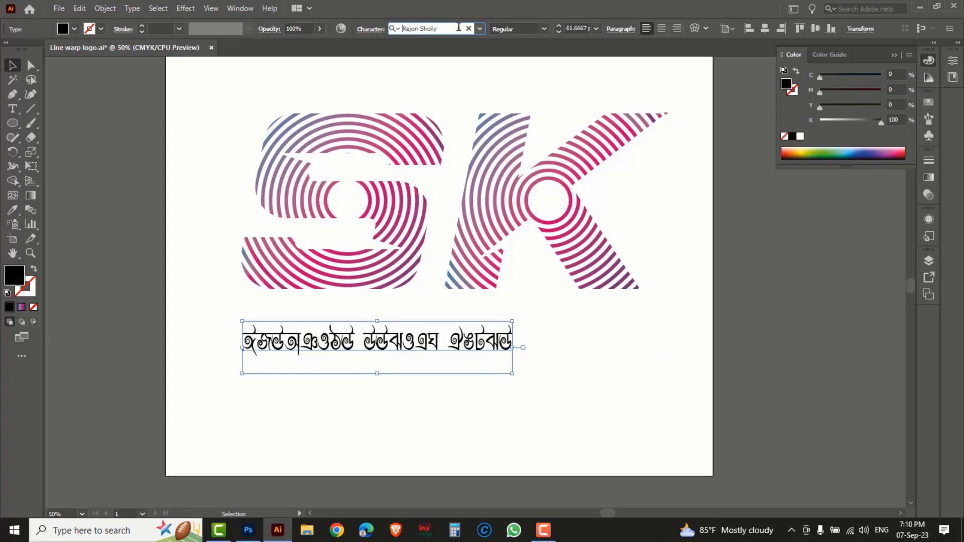
pyautogui.write('RRavie')
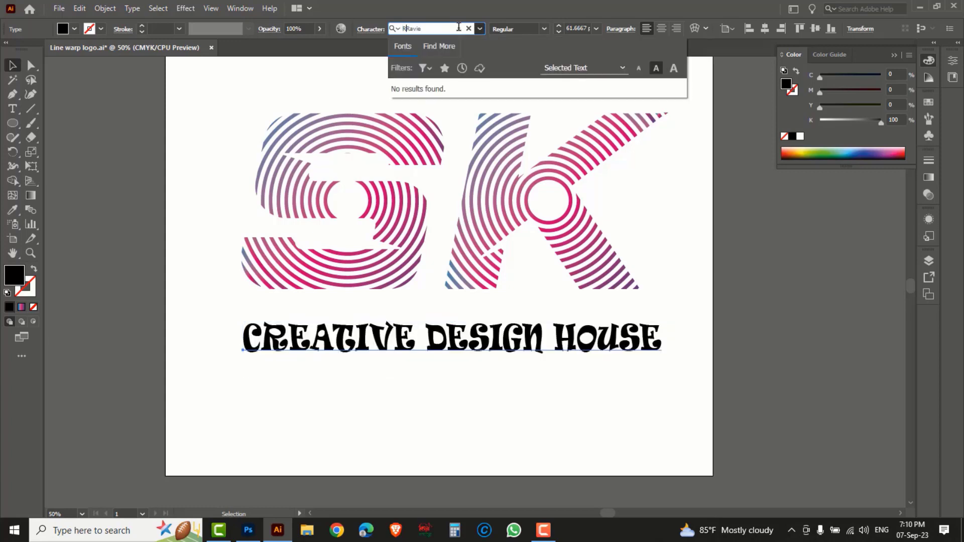
pyautogui.doubleClick(458, 28)
pyautogui.write('RU')
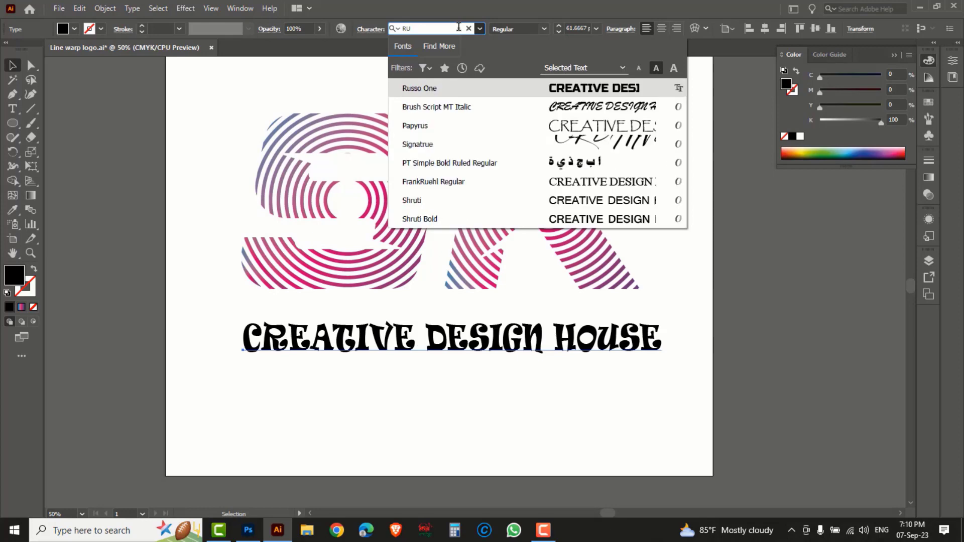
pyautogui.click(451, 88)
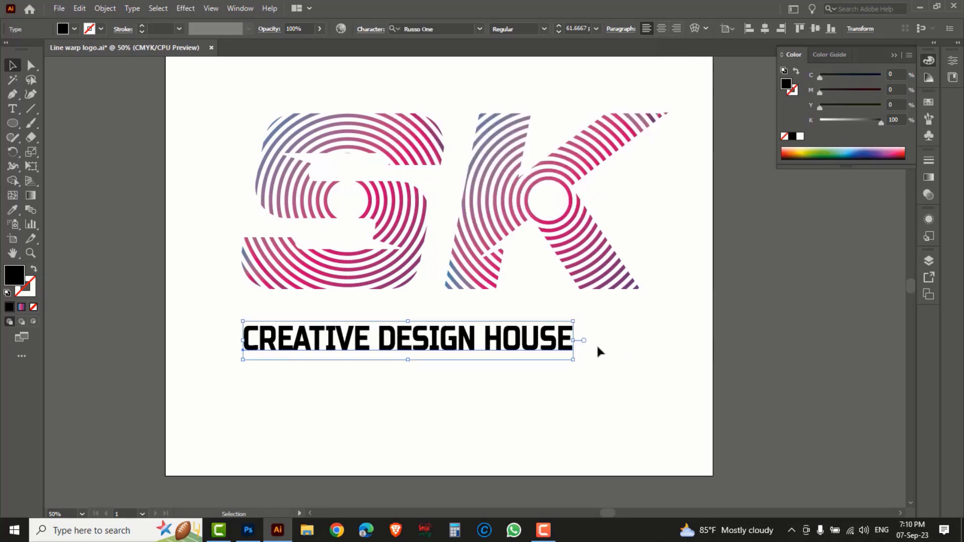
pyautogui.moveTo(573, 359); pyautogui.dragTo(642, 387)
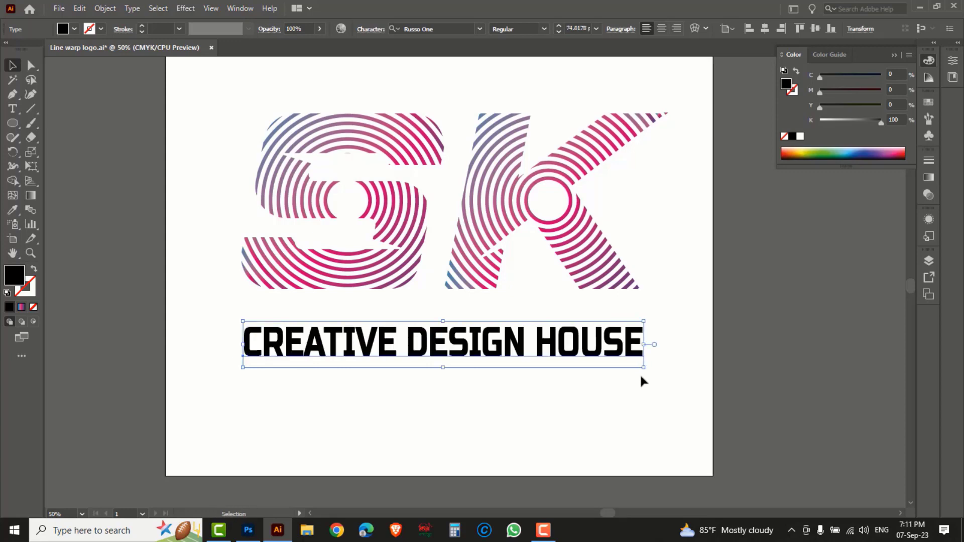
# Step: Recolour the tagline's word CREATIVE to cyan with C 100 and the word DESIGN to magenta with M 100
pyautogui.doubleClick(395, 342)
pyautogui.hotkey('ctrl', 'a')
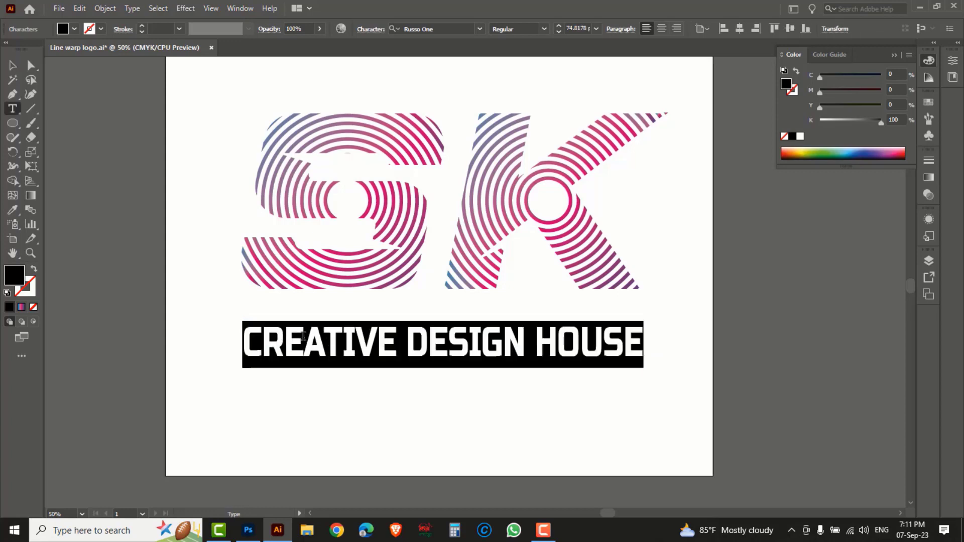
pyautogui.moveTo(397, 342); pyautogui.dragTo(245, 336)
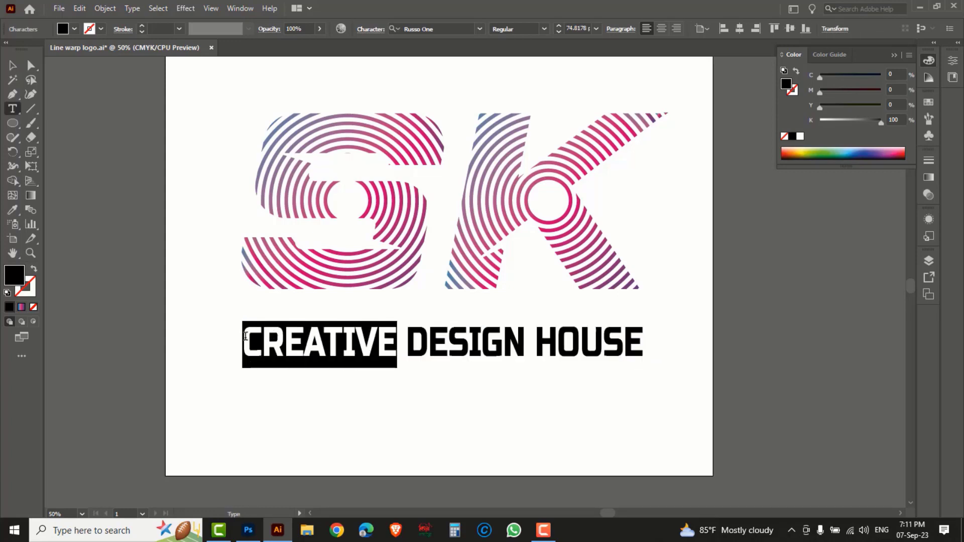
pyautogui.moveTo(879, 121); pyautogui.dragTo(770, 118)
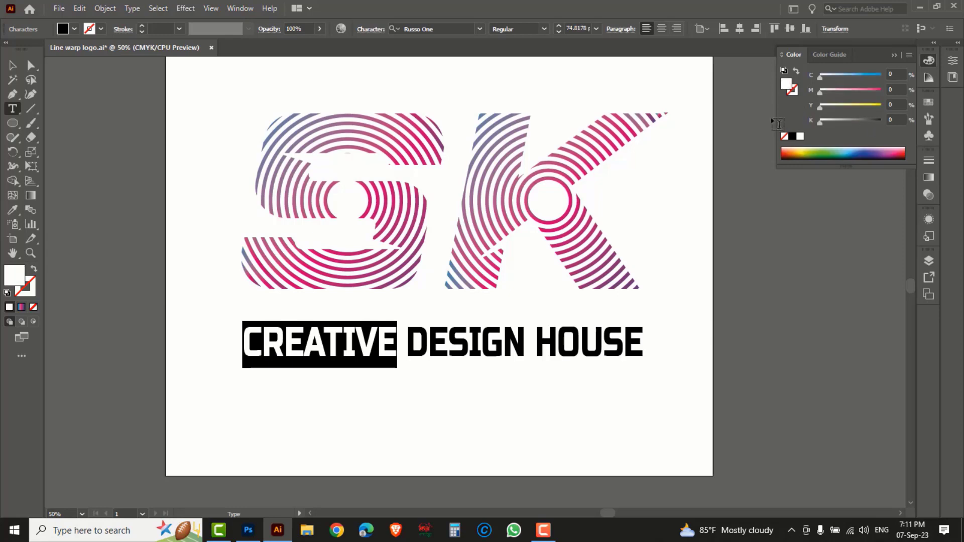
pyautogui.moveTo(818, 76); pyautogui.dragTo(896, 76)
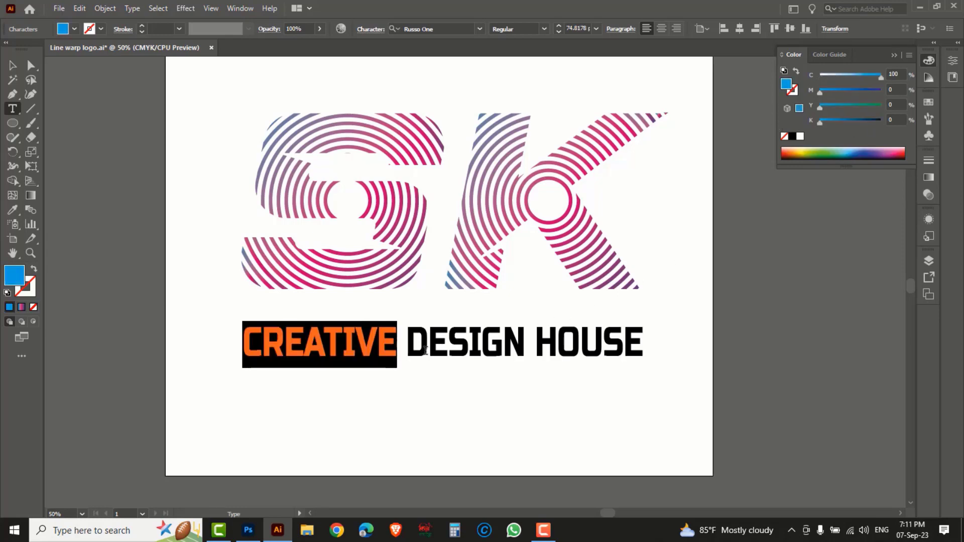
pyautogui.moveTo(407, 342); pyautogui.dragTo(526, 344)
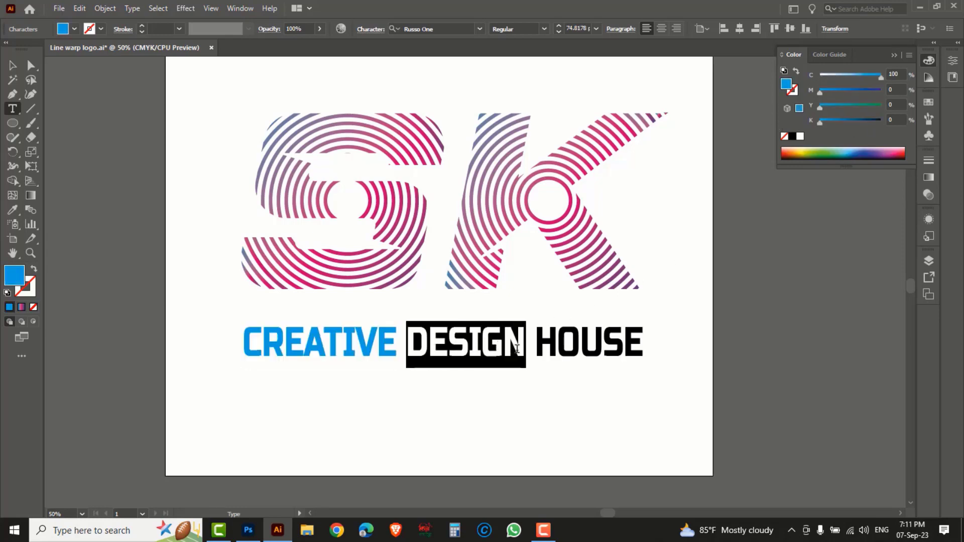
pyautogui.moveTo(879, 121); pyautogui.dragTo(890, 95)
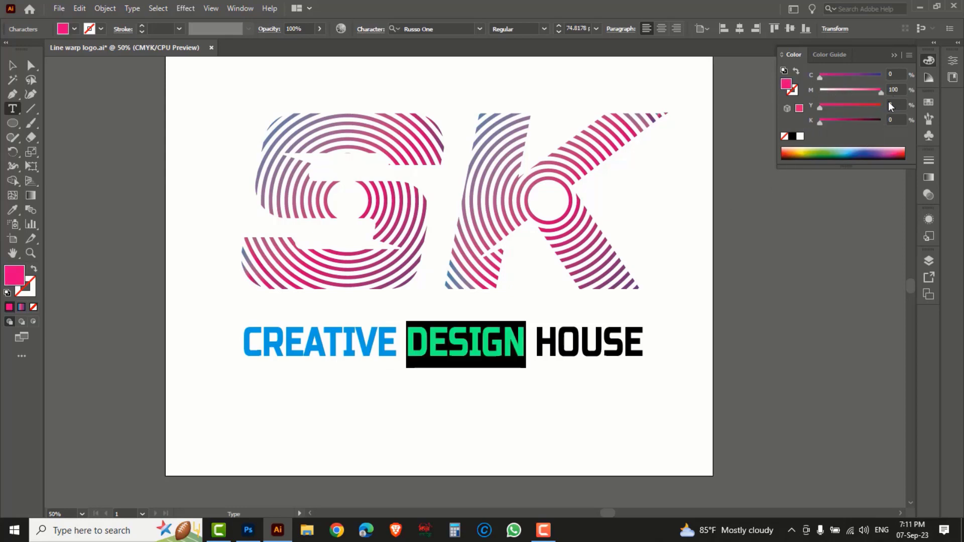
# Step: Recolour the tagline's word HOUSE to dark blue with C 100, M 71, Y 0, K 0 and deselect the text
pyautogui.moveTo(536, 342); pyautogui.dragTo(644, 345)
pyautogui.moveTo(882, 123); pyautogui.dragTo(797, 122)
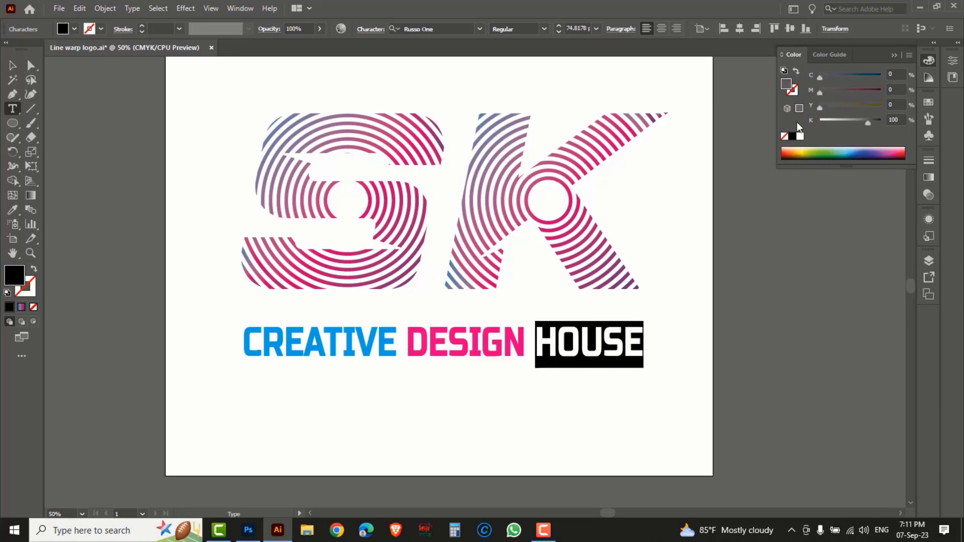
pyautogui.moveTo(827, 77); pyautogui.dragTo(879, 75)
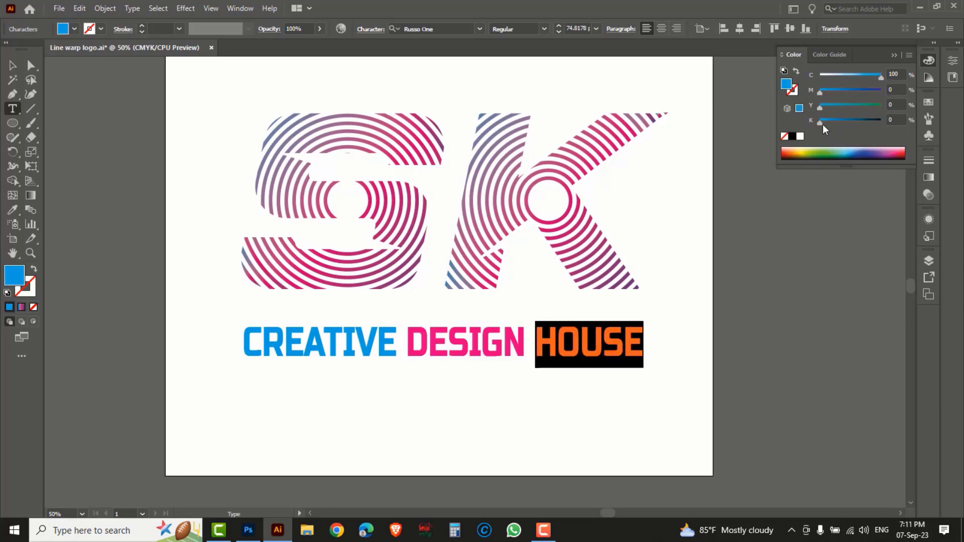
pyautogui.moveTo(824, 92); pyautogui.dragTo(861, 94)
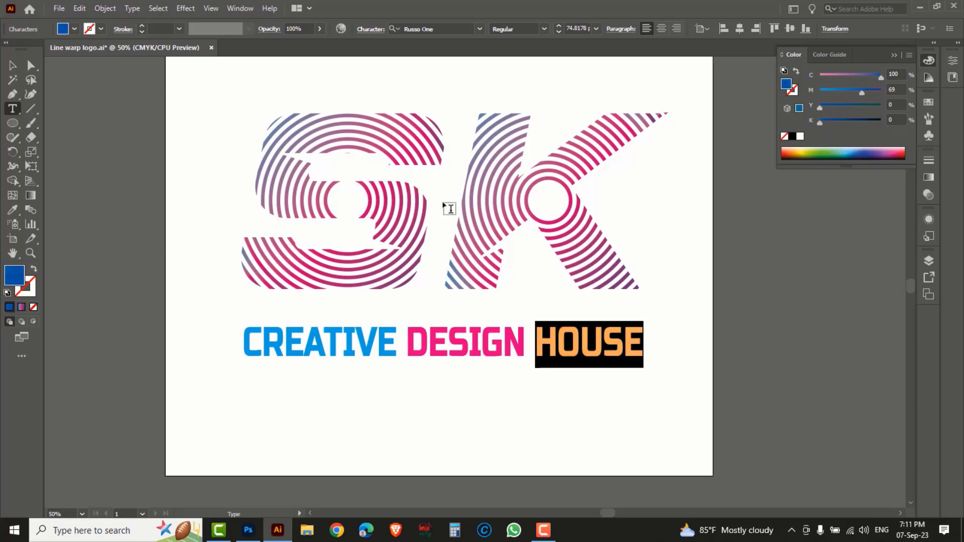
pyautogui.moveTo(862, 94)
pyautogui.mouseDown()
pyautogui.moveTo(879, 93)
pyautogui.moveTo(864, 92)
pyautogui.mouseUp()
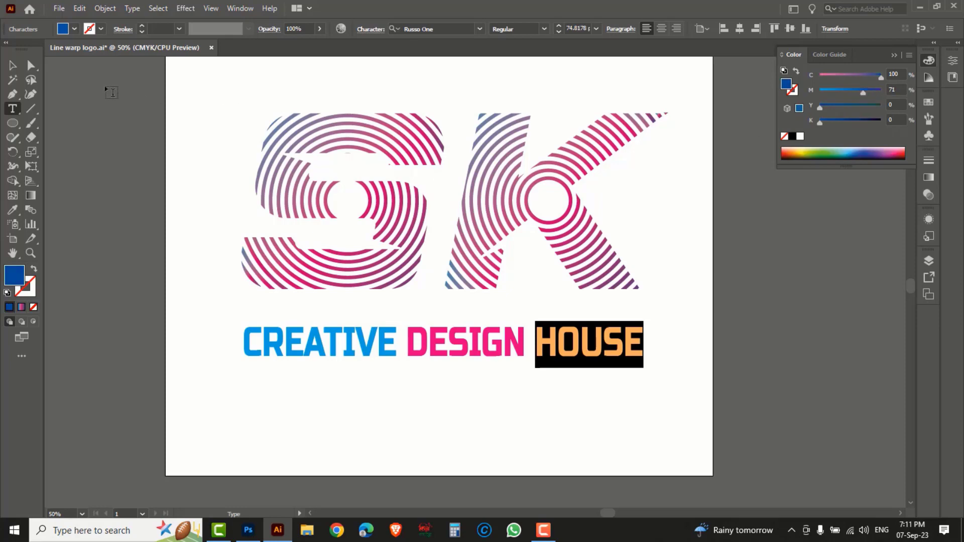
pyautogui.press('Escape')
pyautogui.click(189, 109)
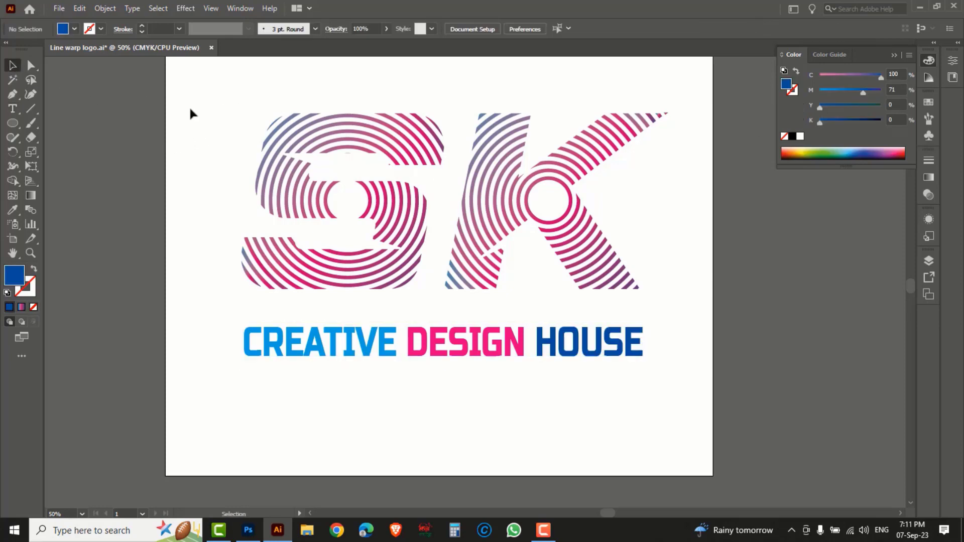
# Step: Show the rulers and place a vertical guide at the outer right edge of the K
pyautogui.moveTo(185, 86); pyautogui.dragTo(694, 408)
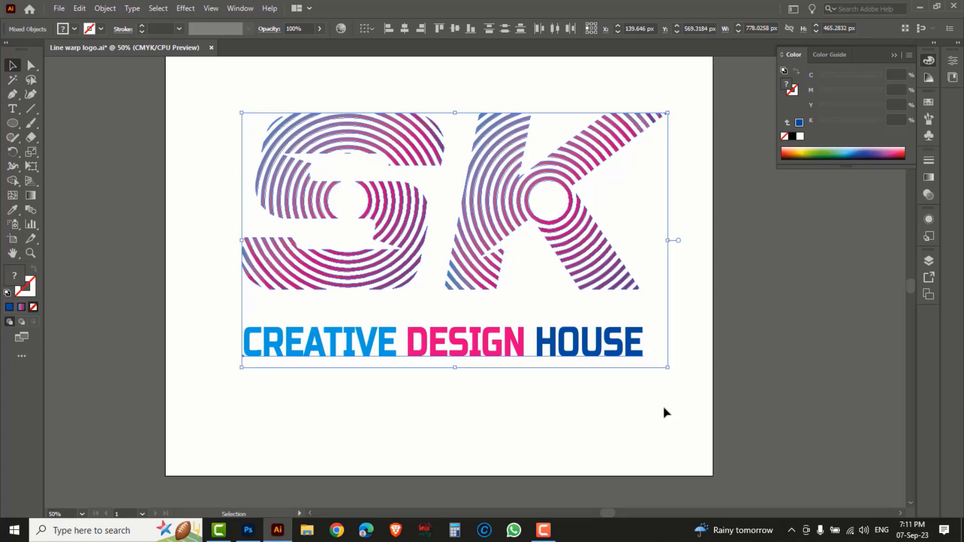
pyautogui.press('a')
pyautogui.press('v')
pyautogui.press('a')
pyautogui.hotkey('ctrl', 'r')
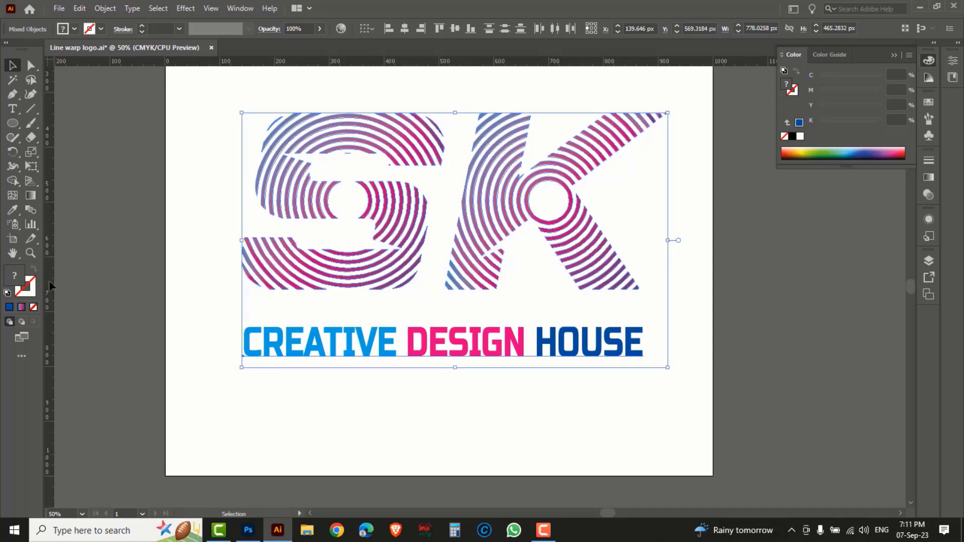
pyautogui.moveTo(49, 287); pyautogui.dragTo(668, 332)
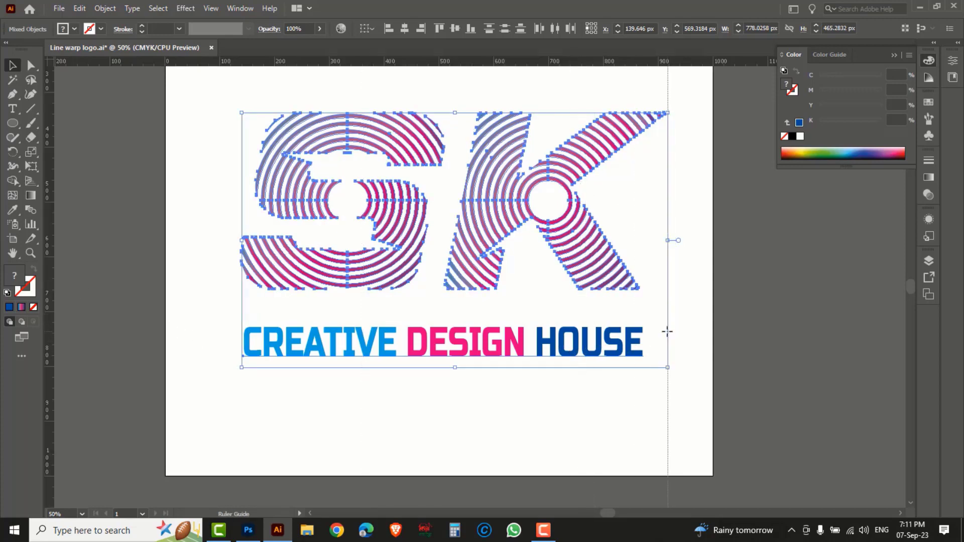
pyautogui.click(690, 336)
# Step: Enlarge the CREATIVE DESIGN HOUSE tagline so its right end meets the vertical guide
pyautogui.click(625, 350)
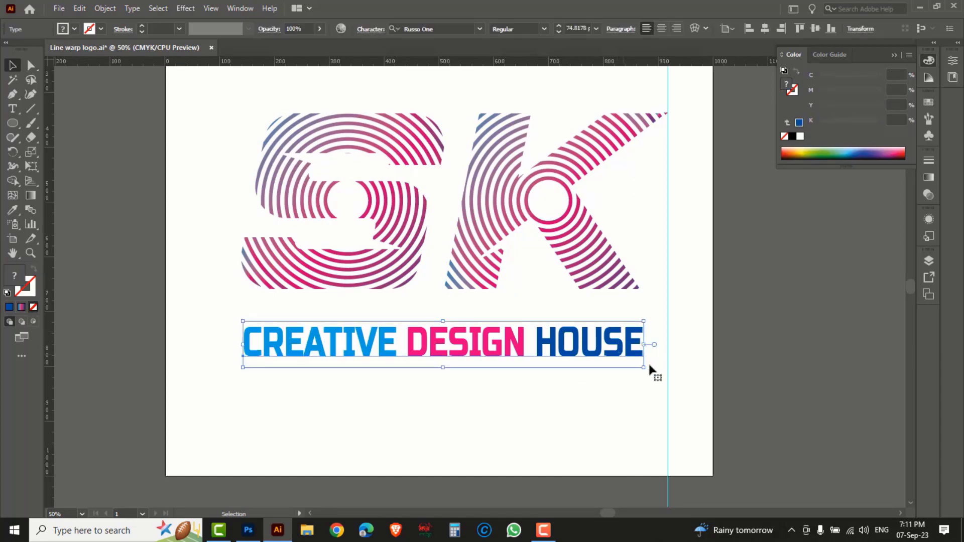
pyautogui.moveTo(644, 368); pyautogui.dragTo(668, 377)
pyautogui.click(223, 107)
# Step: Copy the SK logo together with its tagline and switch to the Graphicsfamily.psb document in Photoshop
pyautogui.moveTo(206, 84); pyautogui.dragTo(661, 393)
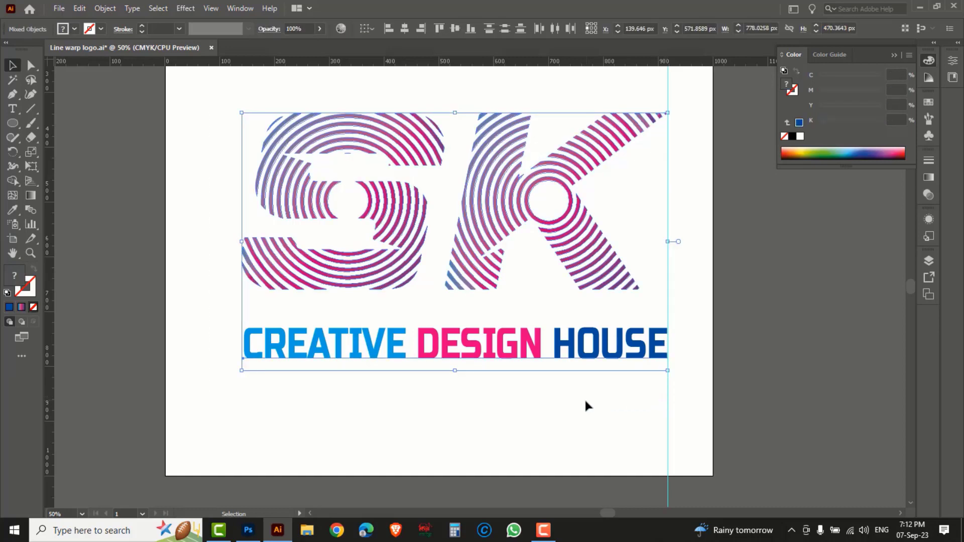
pyautogui.press('a')
pyautogui.press('v')
pyautogui.moveTo(248, 530)
pyautogui.click(251, 472)
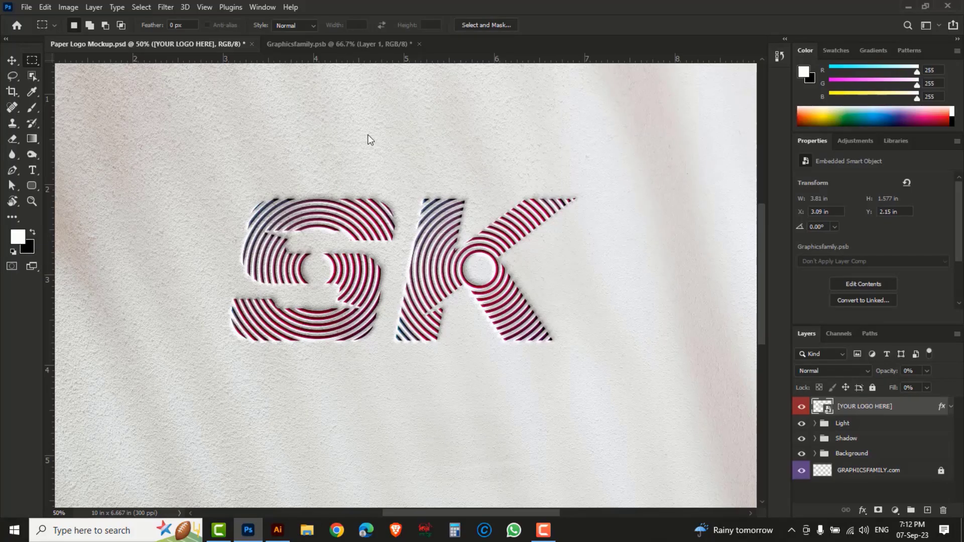
pyautogui.click(340, 46)
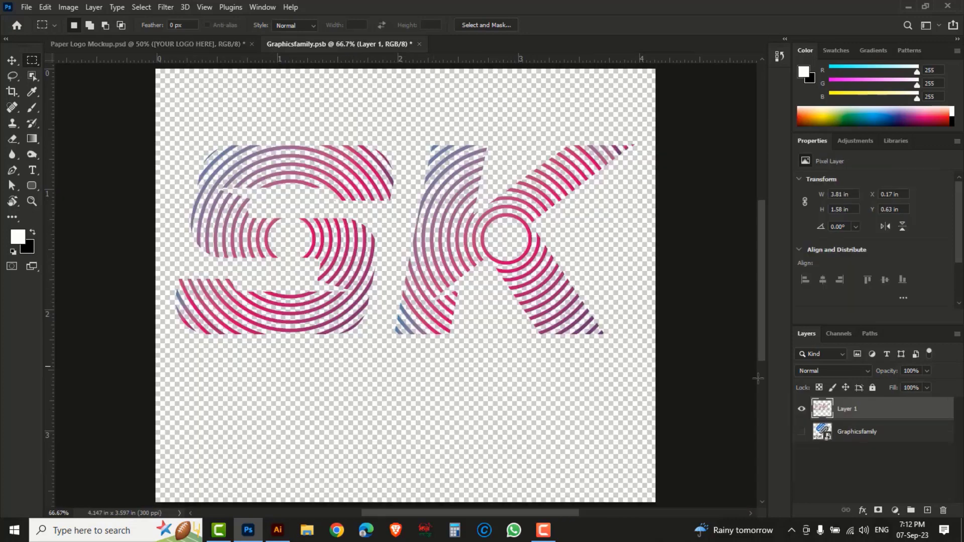
# Step: Replace the old SK logo layer with the copied logo and tagline, pasted as pixels and scaled to about 28.5%
pyautogui.moveTo(926, 416); pyautogui.dragTo(943, 510)
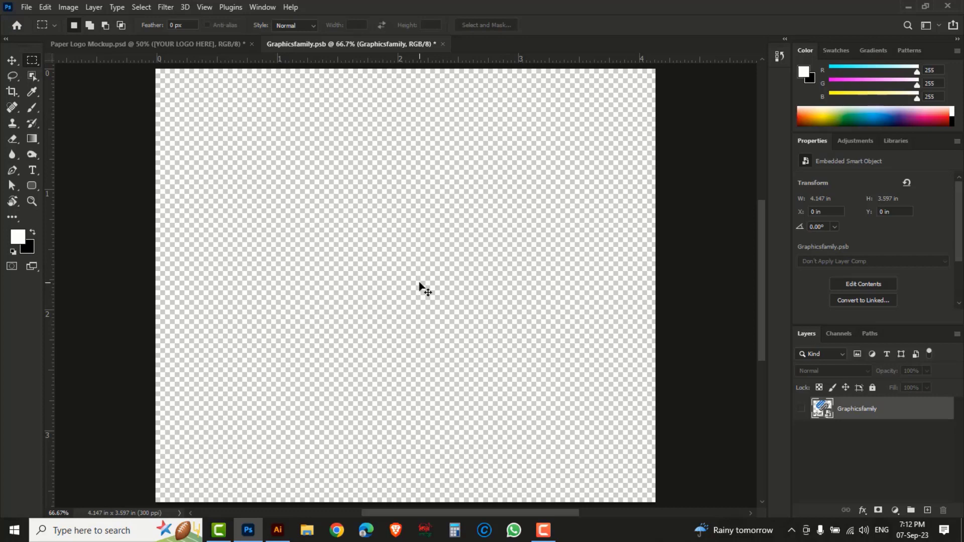
pyautogui.hotkey('ctrl', 'v')
pyautogui.click(525, 145)
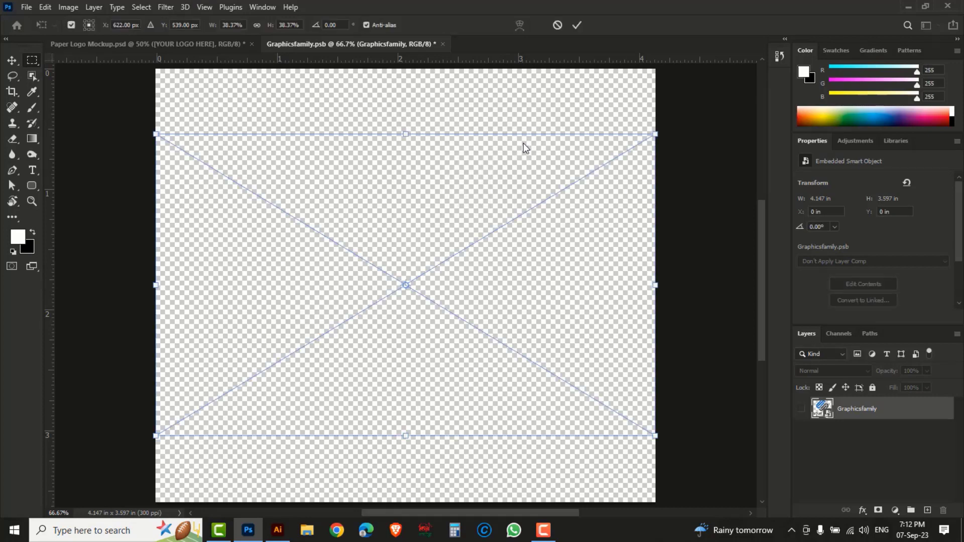
pyautogui.moveTo(655, 134); pyautogui.dragTo(591, 173)
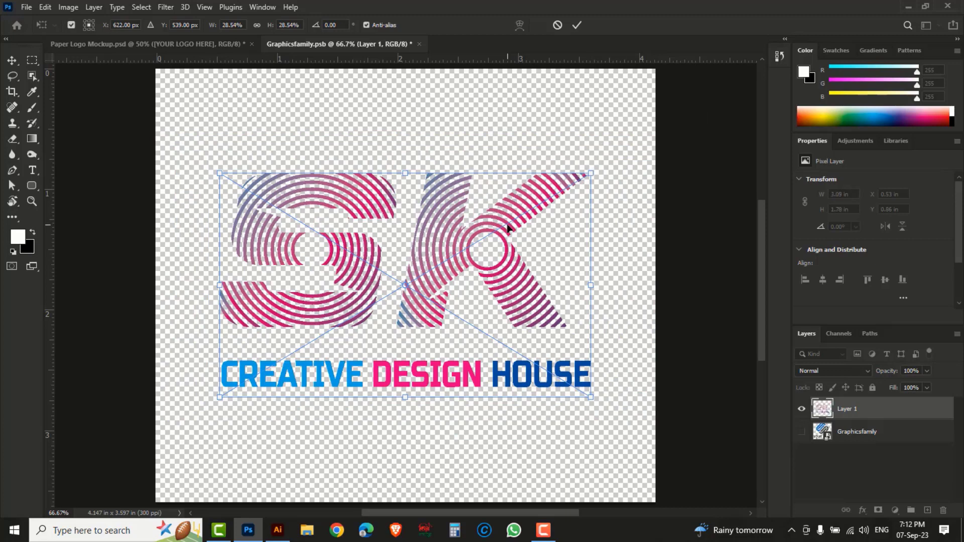
pyautogui.press('Return')
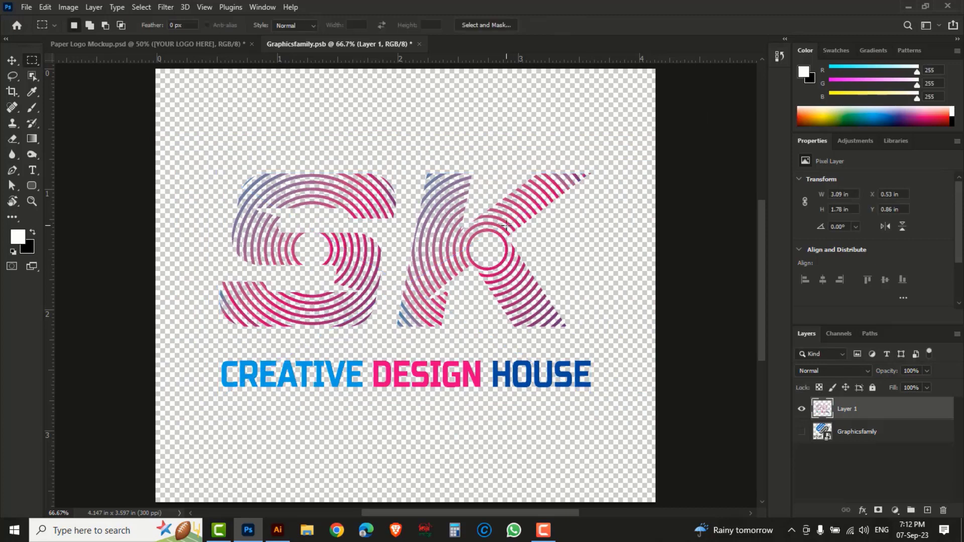
# Step: Save Graphicsfamily.psb and examine the updated logo and tagline up close in the Paper Logo Mockup document
pyautogui.hotkey('ctrl', 's')
pyautogui.click(186, 41)
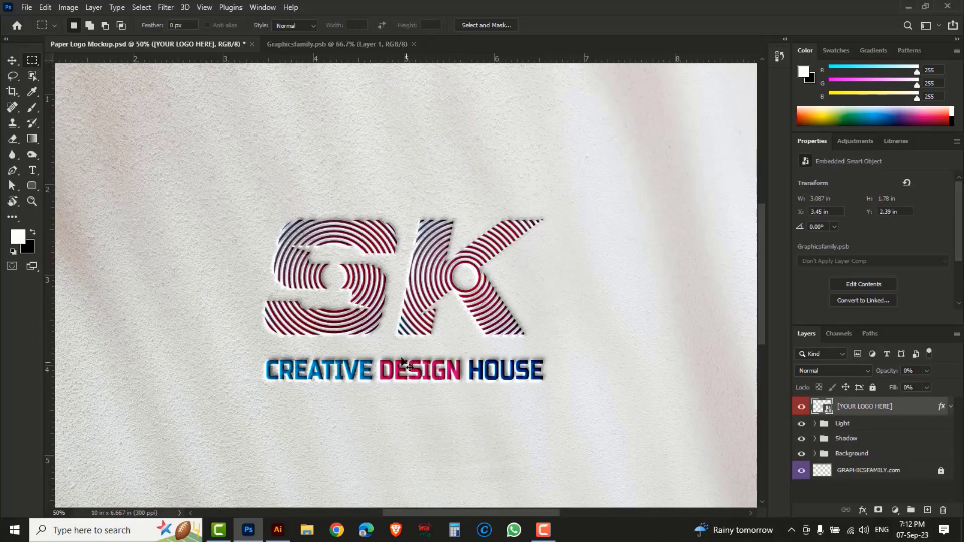
pyautogui.keyDown('ctrl'); pyautogui.click(379, 320); pyautogui.keyUp('ctrl')
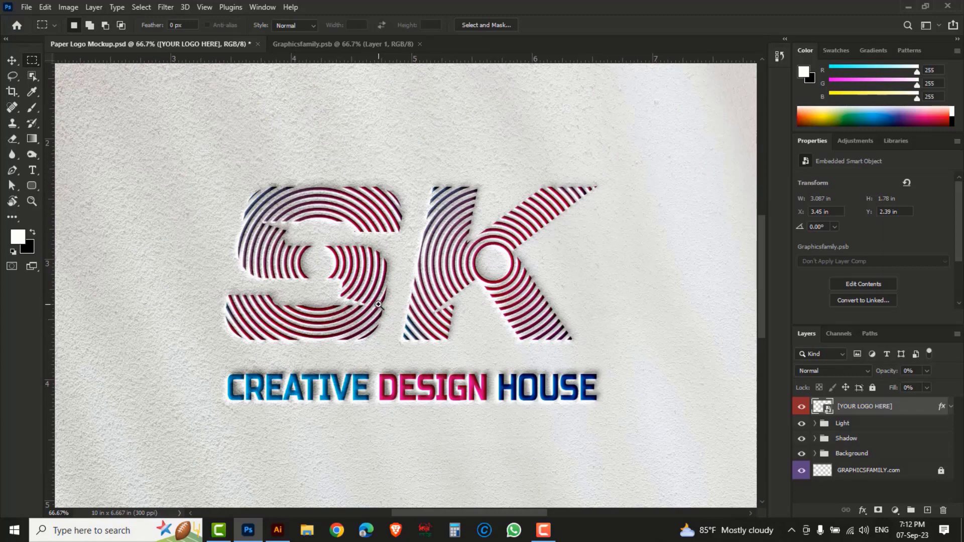
pyautogui.keyDown('ctrl'); pyautogui.click(380, 307); pyautogui.keyUp('ctrl')
pyautogui.moveTo(561, 362); pyautogui.dragTo(532, 357)
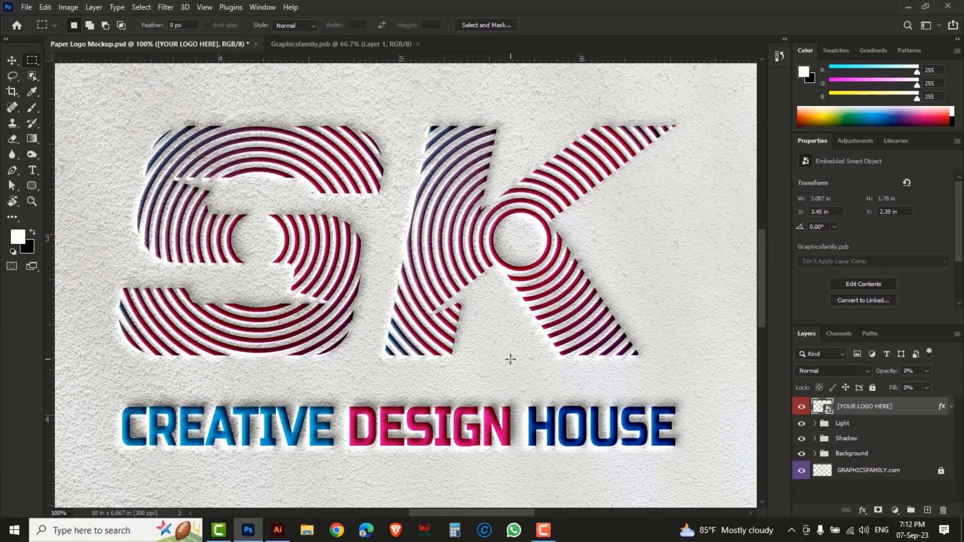
# Step: Compare the flat logo in Illustrator with its embossed version on the Photoshop paper mockup
pyautogui.click(278, 530)
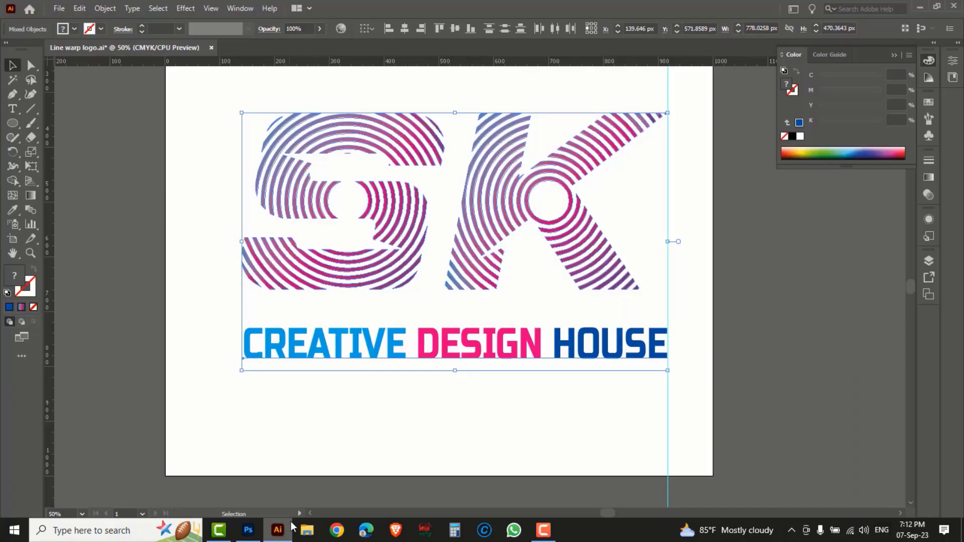
pyautogui.click(437, 420)
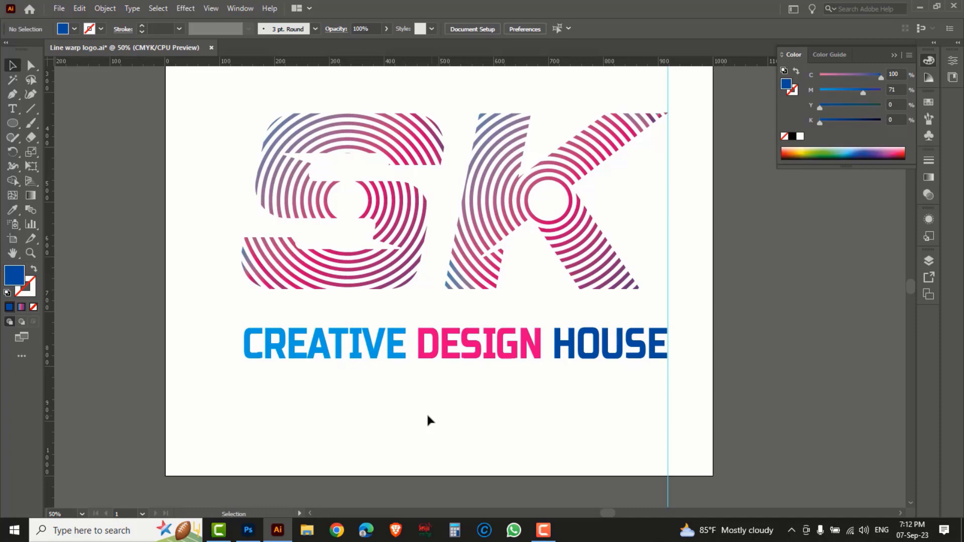
pyautogui.click(248, 530)
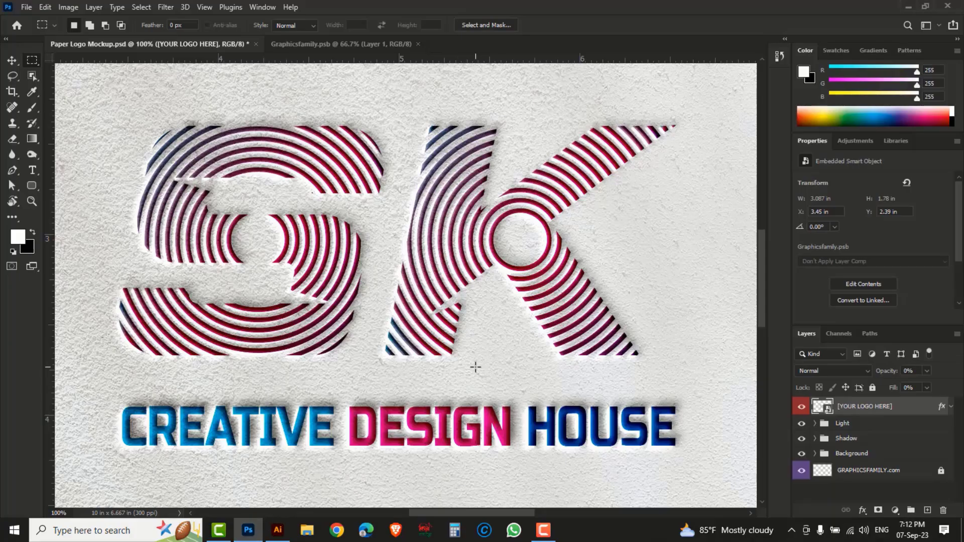